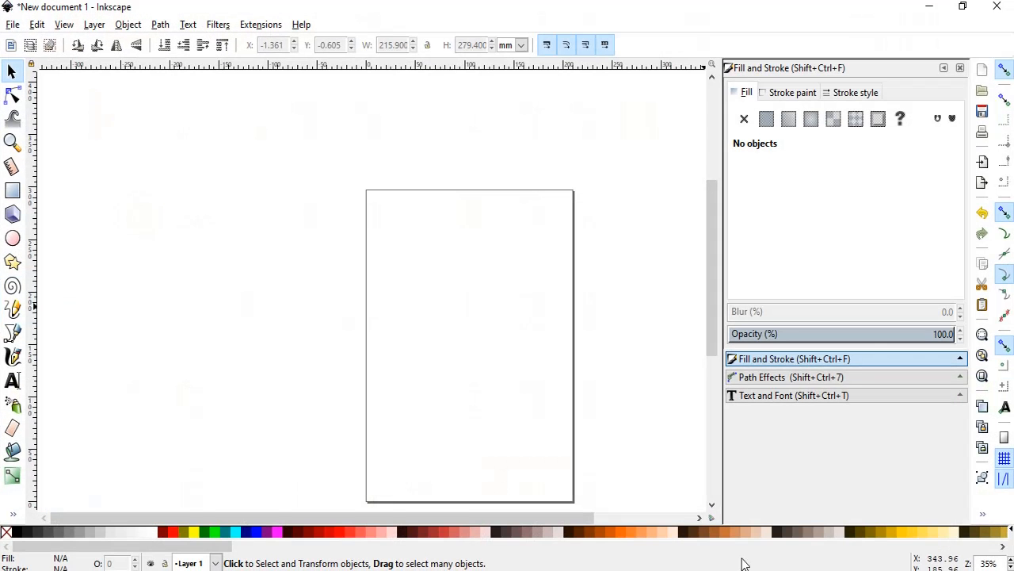
Import the scanned sketch img032 as an embedded image, with DPI from file and automatic rendering mode.
key("ctrl+Down")
key("ctrl+Down")
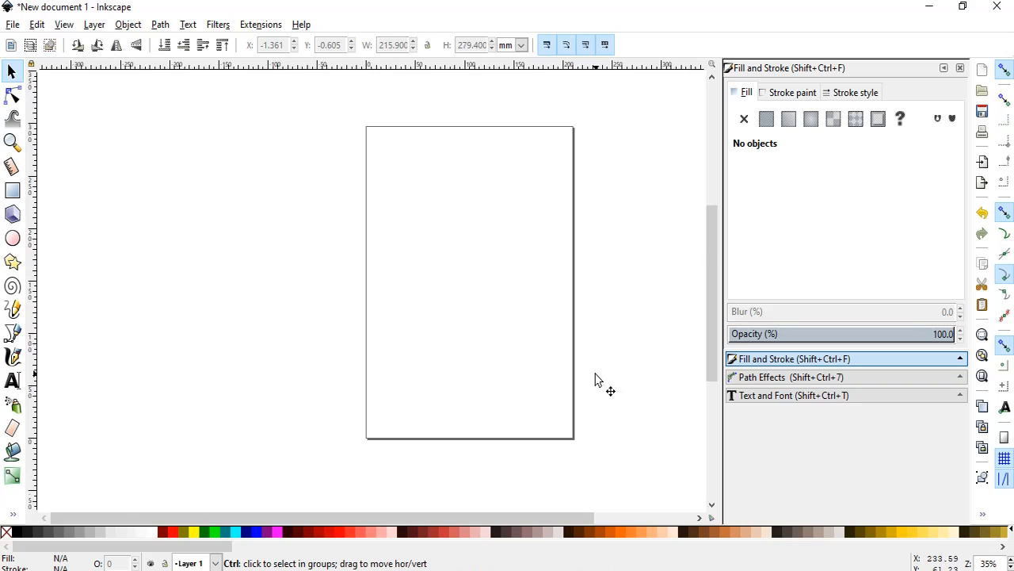
scroll(595, 381, "up", 1)
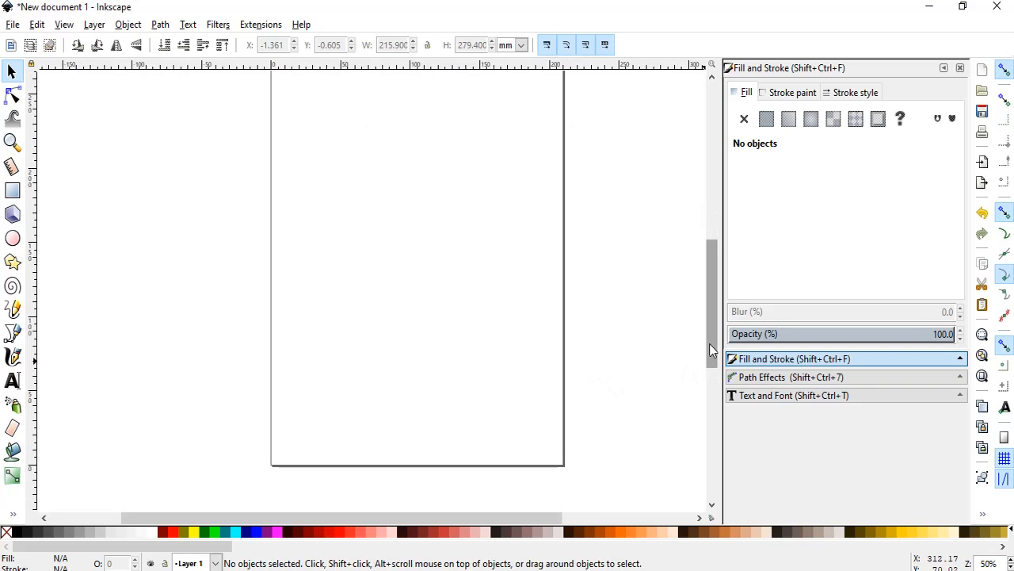
mouse_move(709, 344)
left_mouse_down()
mouse_move(713, 320)
mouse_move(710, 329)
left_mouse_up()
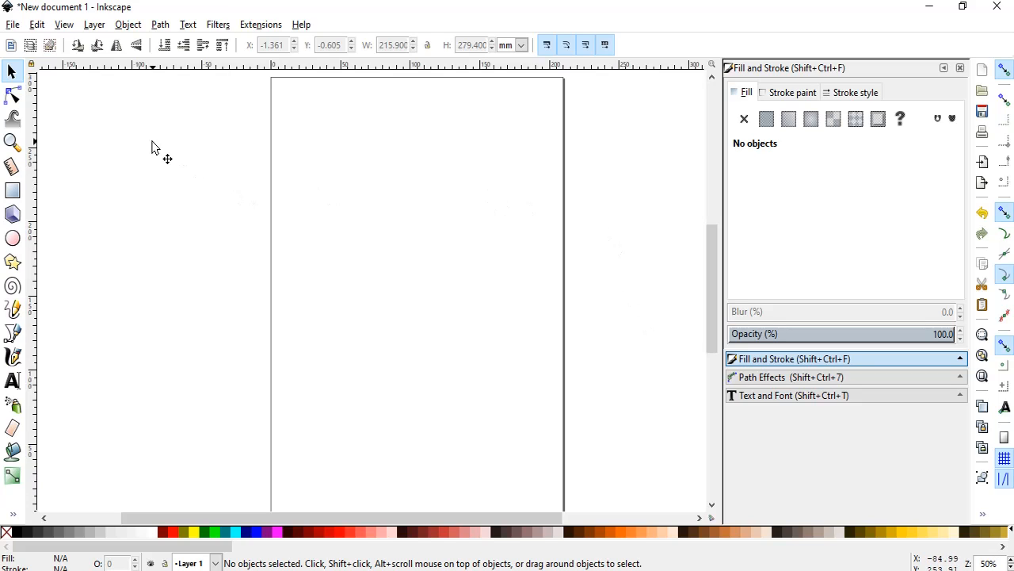
left_click(13, 27)
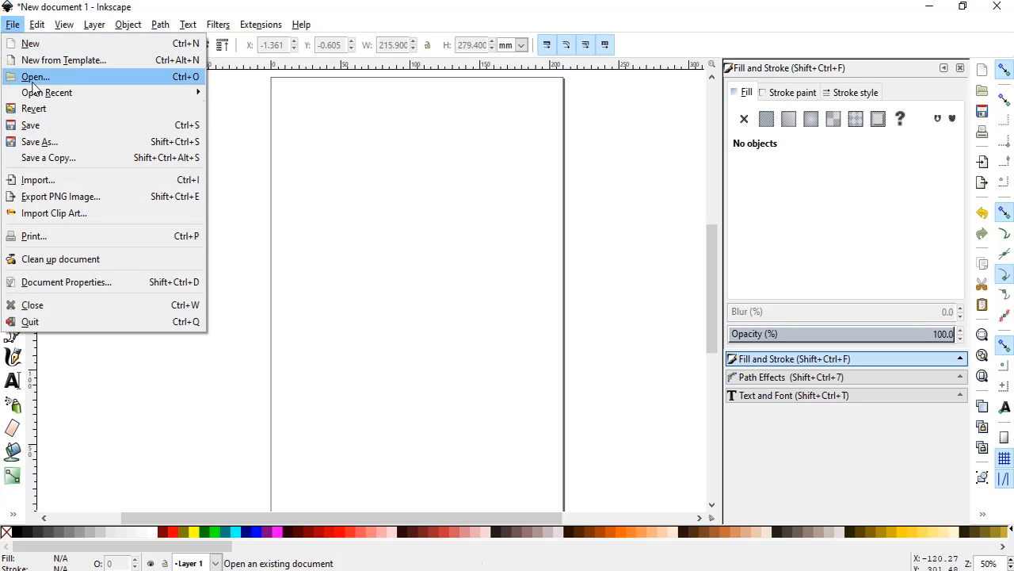
left_click(64, 179)
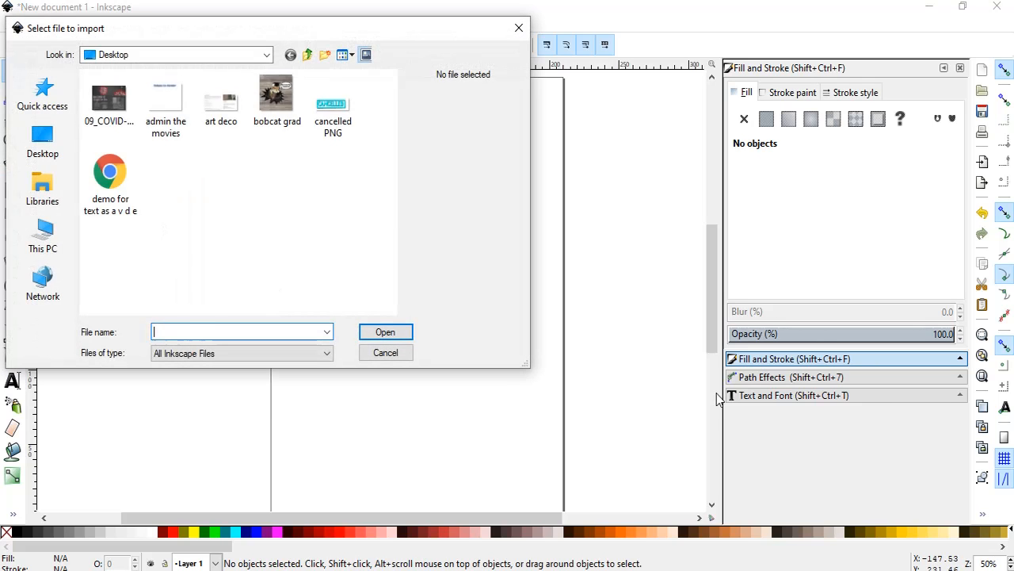
scroll(193, 152, "down", 2)
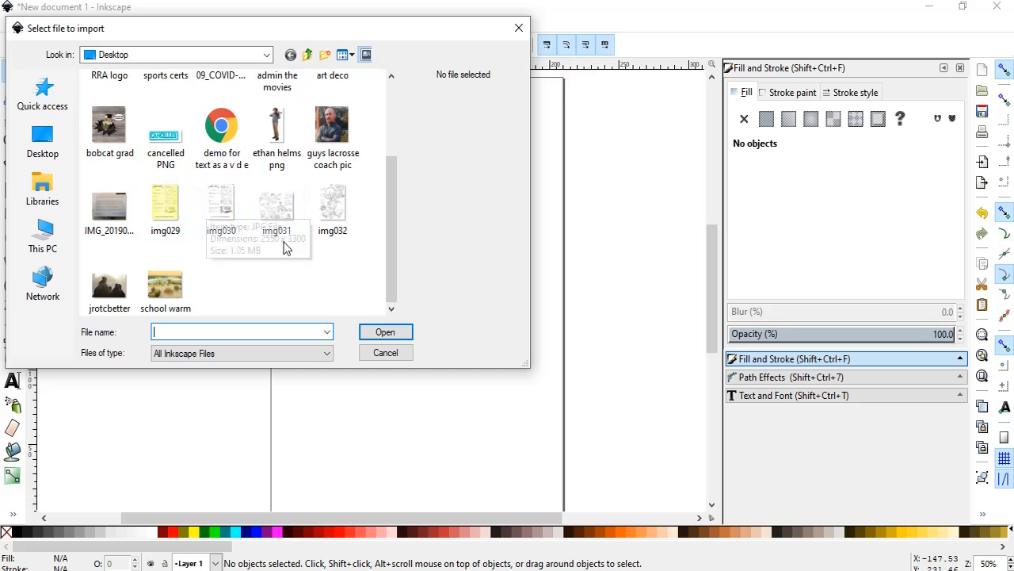
left_click(333, 210)
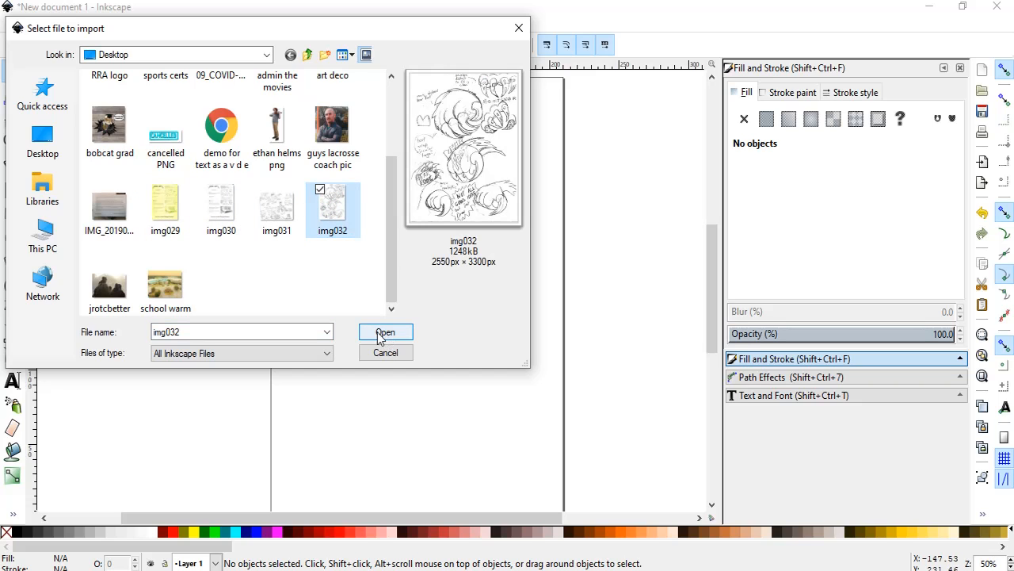
left_click(383, 333)
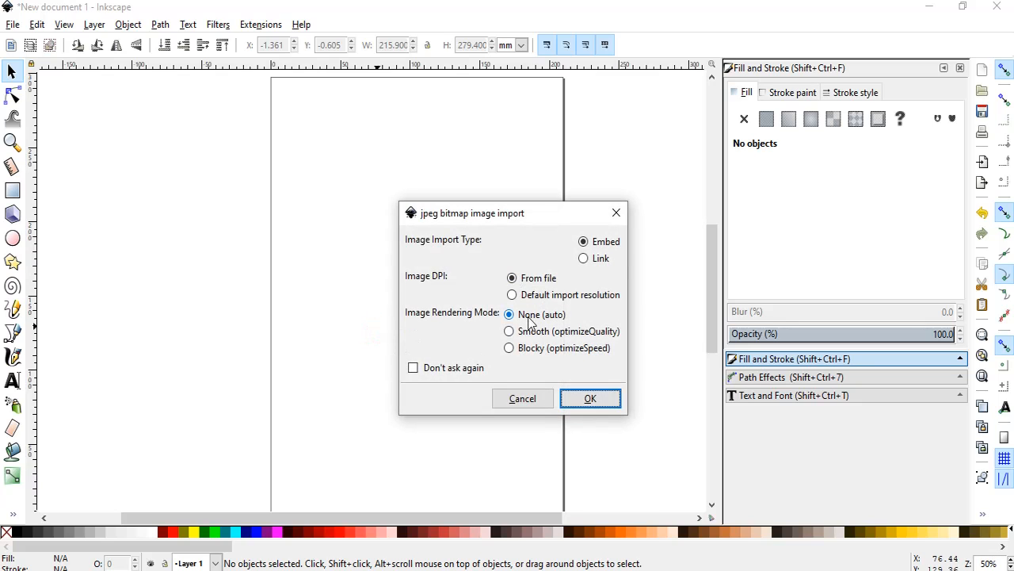
left_click(594, 397)
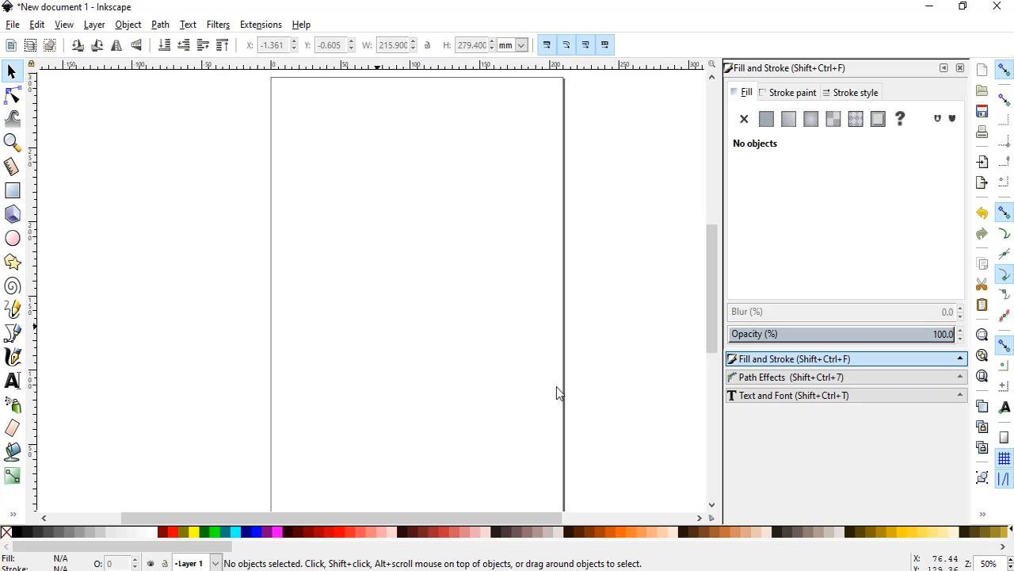
Position the imported sketch sheet over the page at about X -6.4 mm, Y 19.6 mm.
left_click(448, 325)
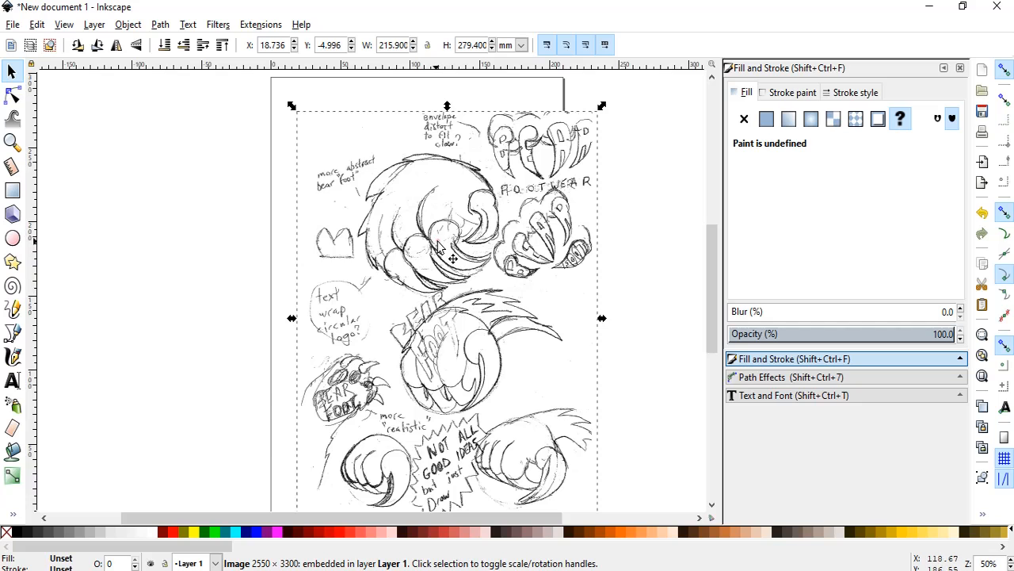
left_click_drag(438, 243, 398, 206)
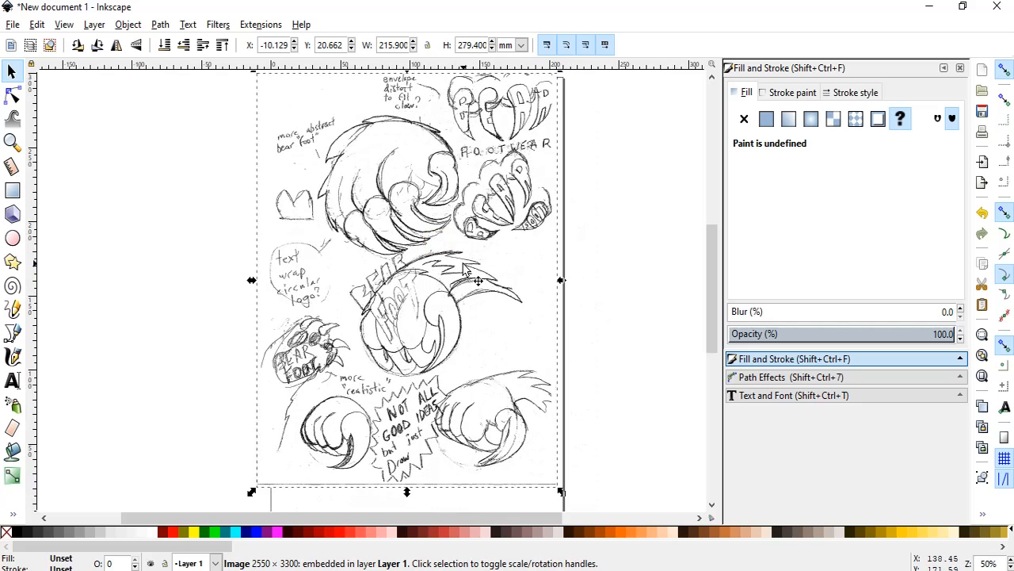
key("Right")
key("Right")
key("Right")
key("Right")
key("Right")
key("Right")
key("Right")
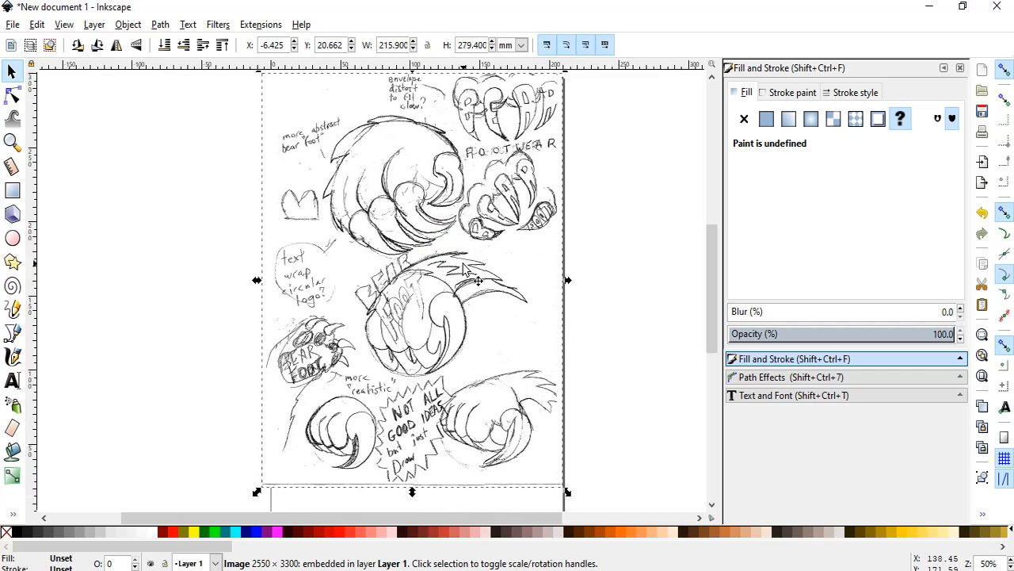
key("Down")
key("Down")
Examine the scanned line quality of the bear foot sketch at high magnification and then the whole sheet.
scroll(458, 257, "up", 6)
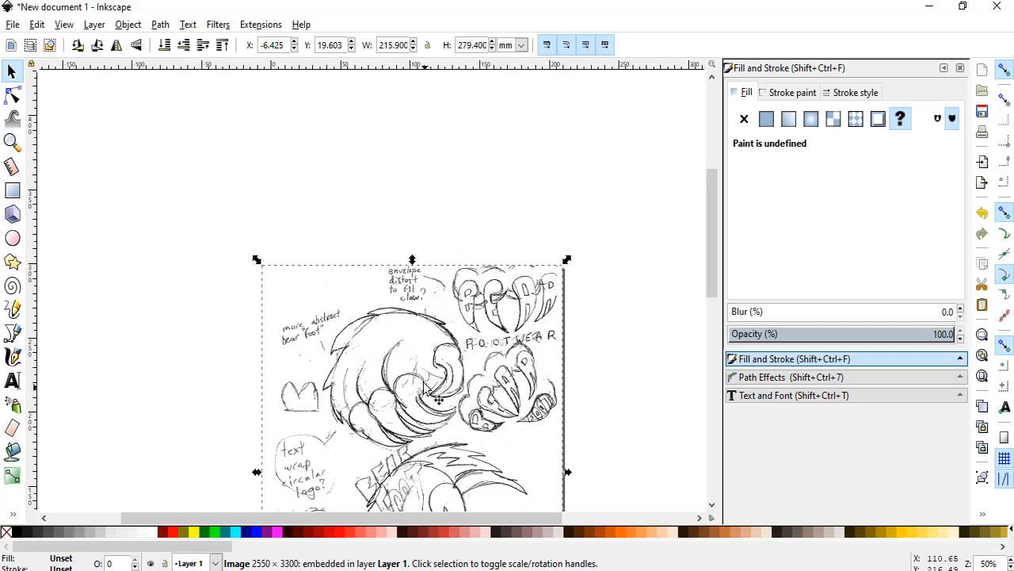
scroll(438, 399, "up", 5)
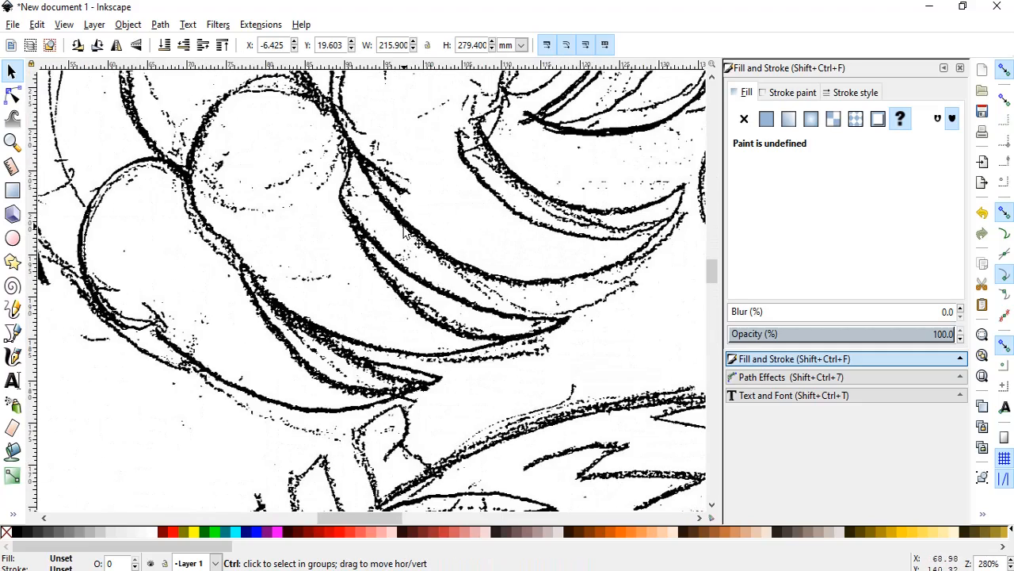
scroll(405, 236, "up", 5)
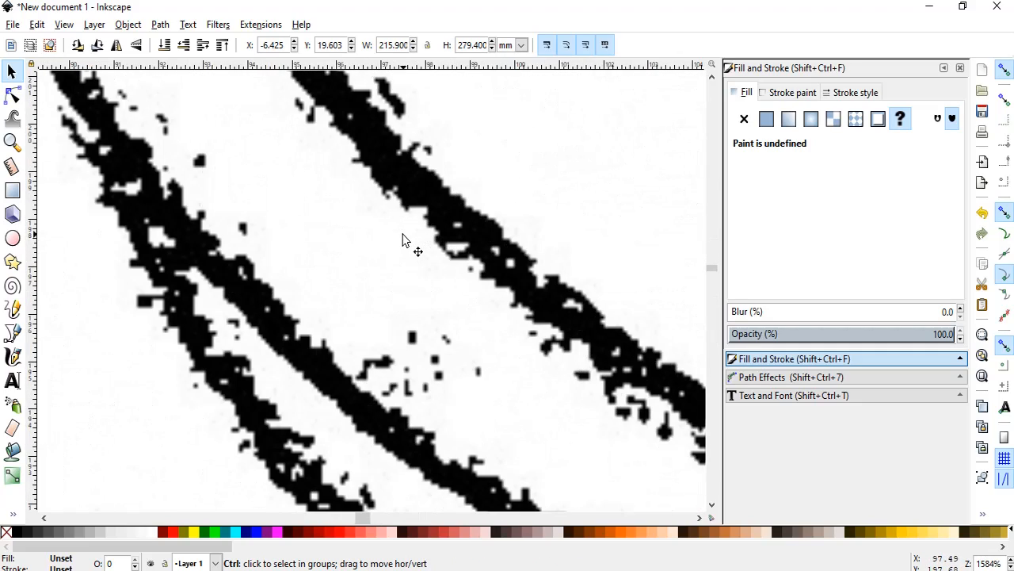
scroll(403, 239, "down", 2)
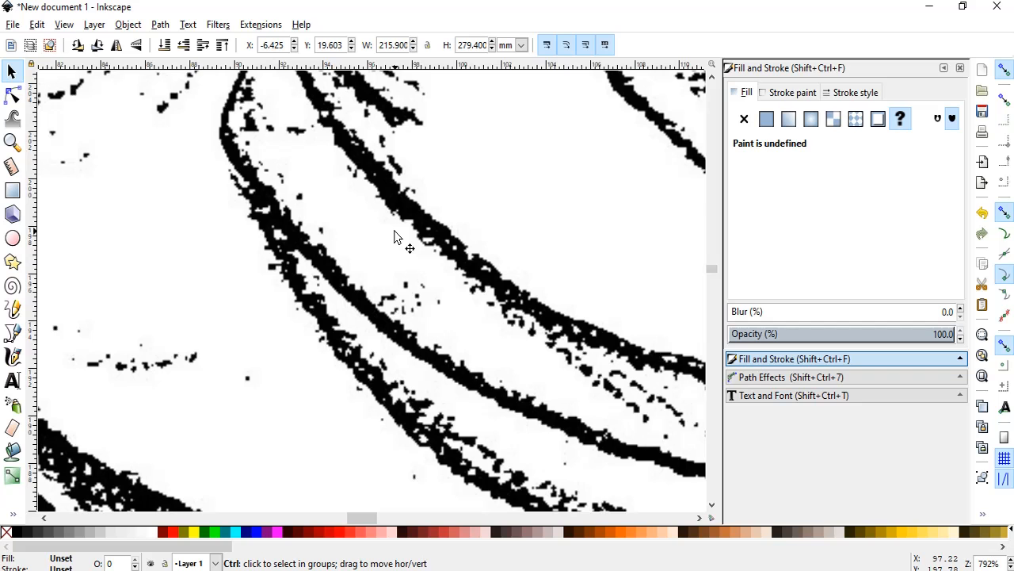
scroll(394, 235, "down", 7)
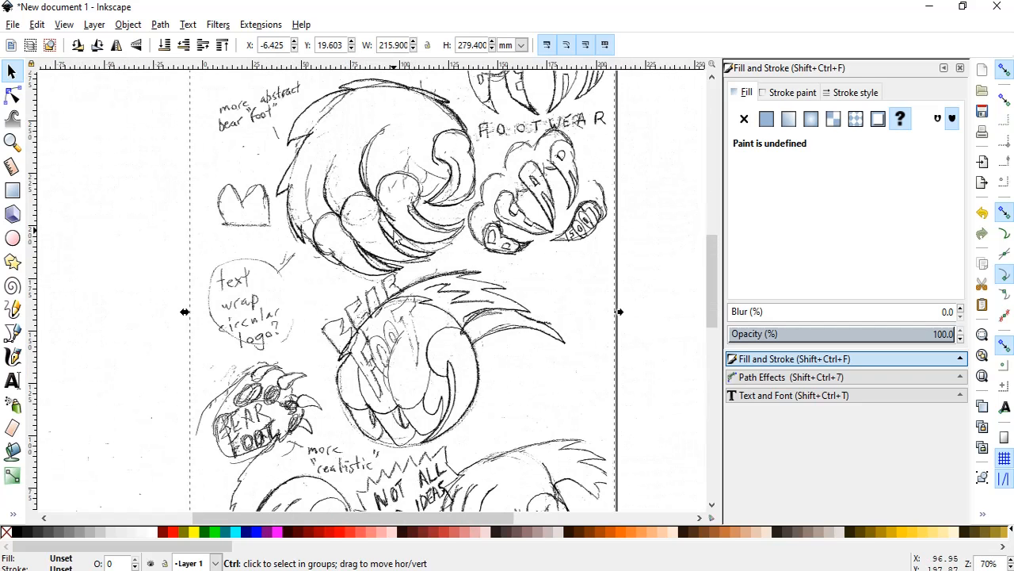
scroll(394, 236, "down", 2)
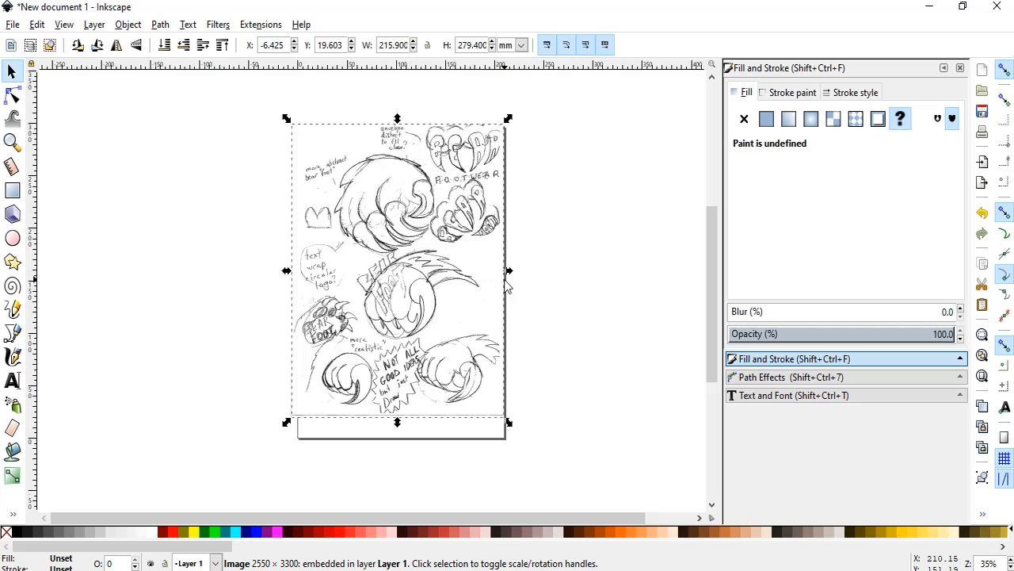
scroll(558, 291, "up", 1)
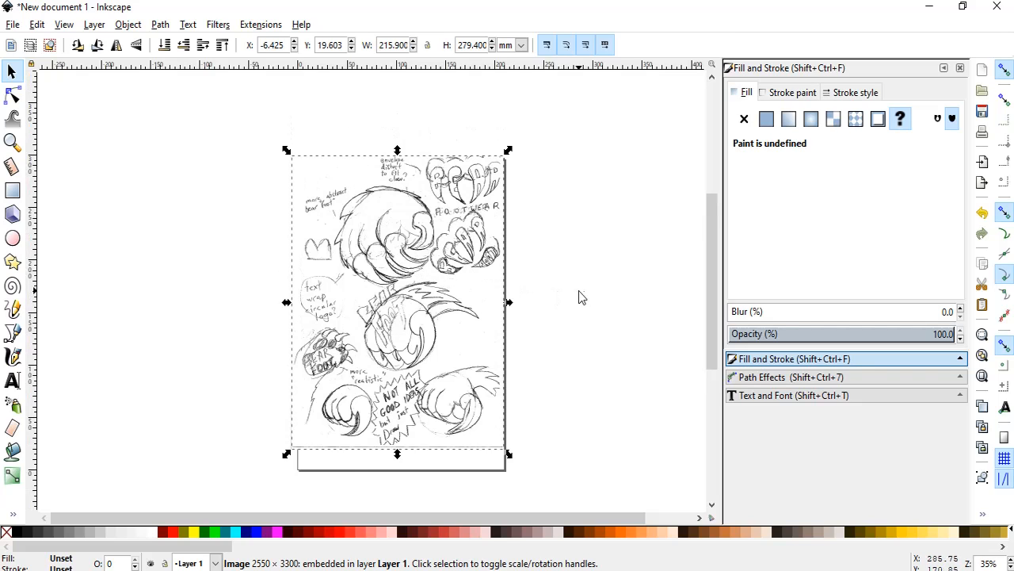
left_click(578, 291)
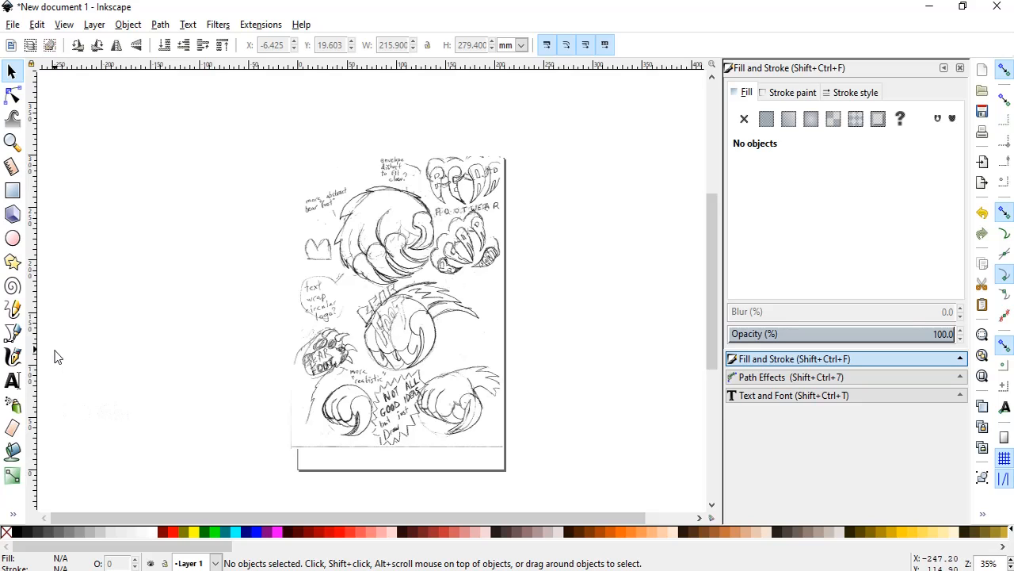
With the Bezier tool, trace the lower side of the lowest left toe on the large "more abstract bear foot" sketch as one curve.
left_click(13, 334)
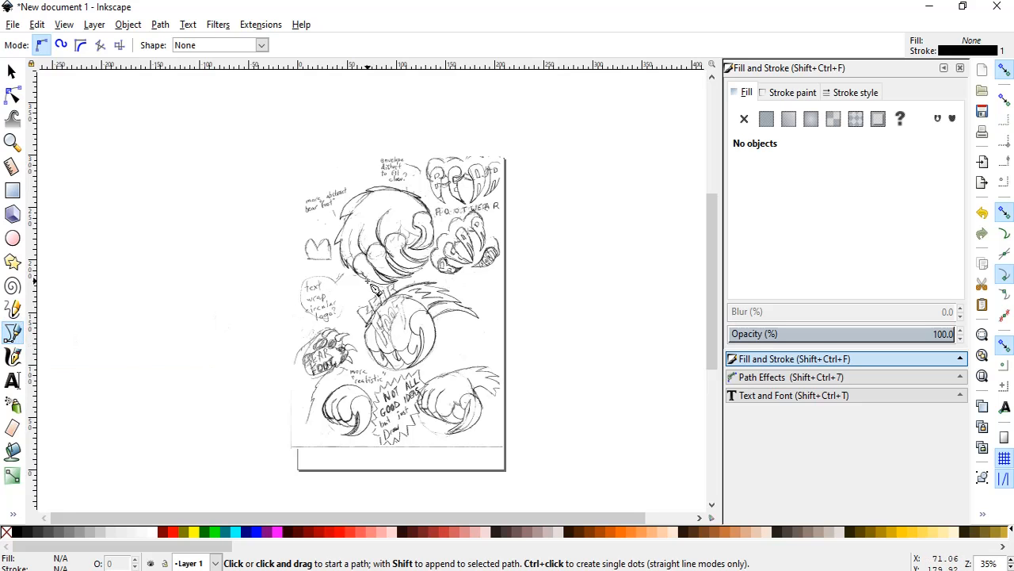
scroll(376, 289, "up", 5, "ctrl")
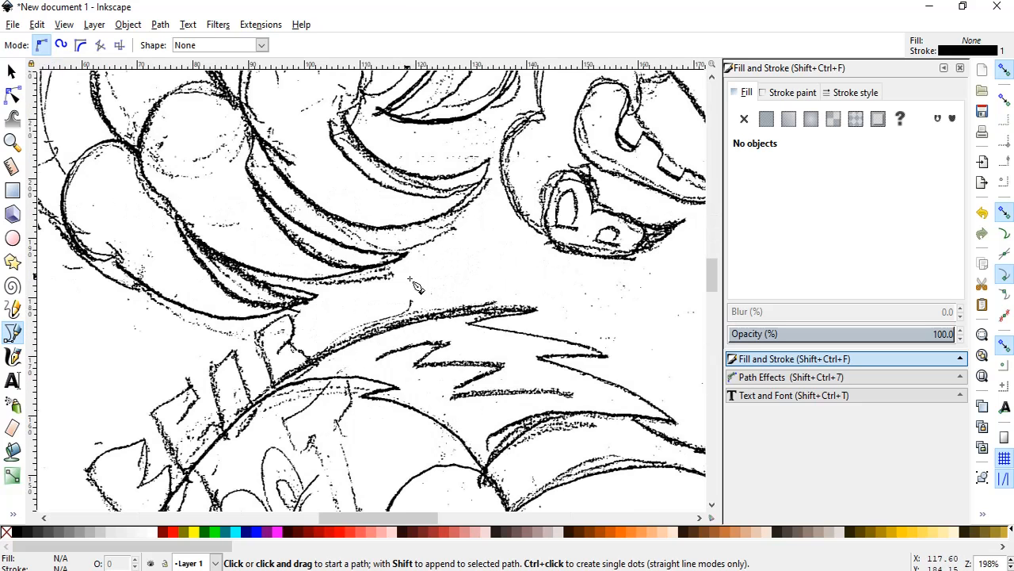
scroll(514, 359, "down", 3)
left_click_drag(712, 286, 738, 237)
scroll(712, 235, "down", 1)
scroll(651, 244, "down", 2, "ctrl")
scroll(641, 243, "up", 1, "ctrl")
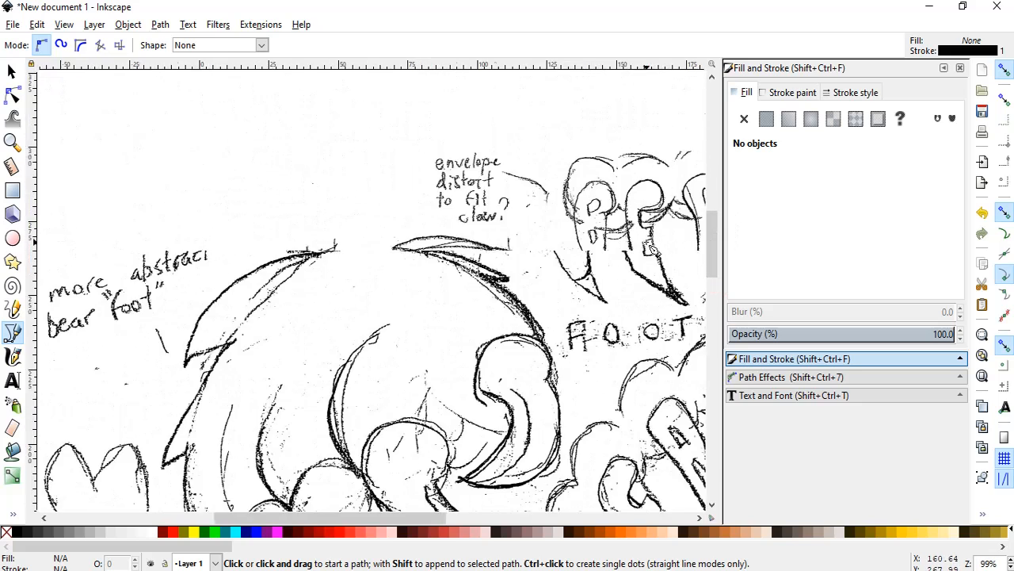
scroll(524, 333, "down", 4)
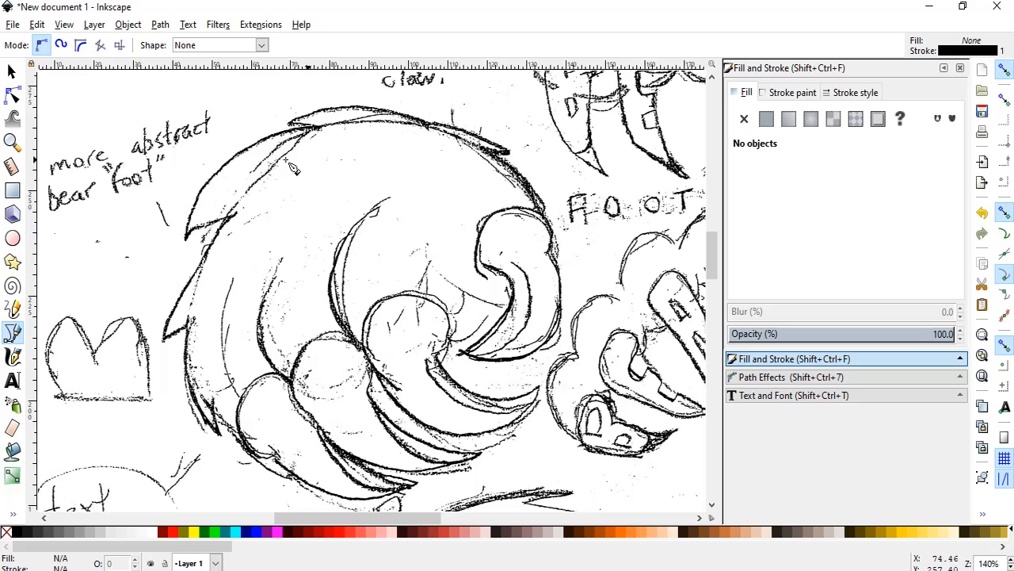
left_click(297, 404)
left_click_drag(243, 438, 218, 440)
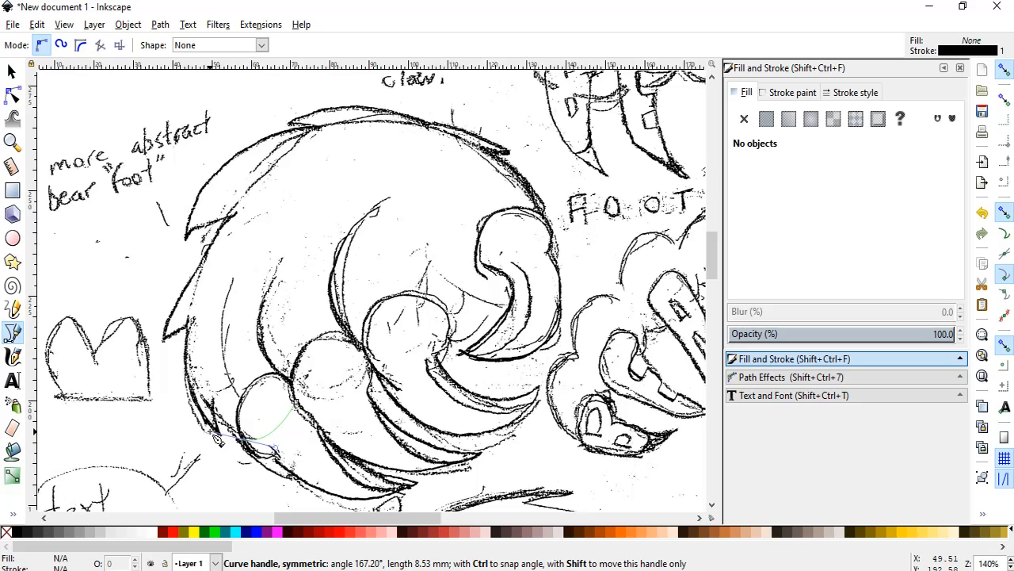
left_click_drag(213, 433, 213, 433)
key("Return")
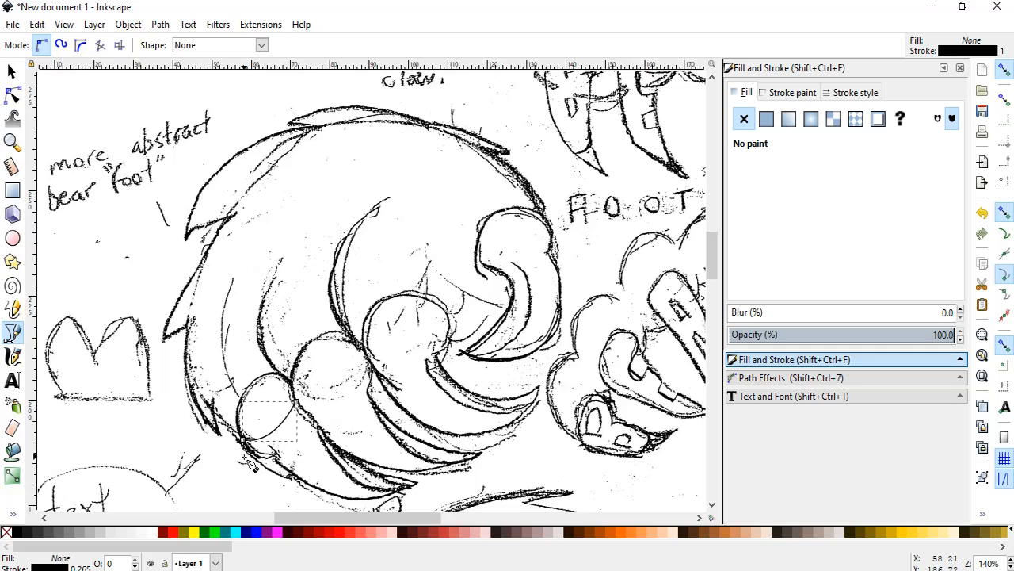
Trace the small fur tuft beside the lowest left toe and the fur edge curving up from its tip to the next notch.
left_click(244, 441)
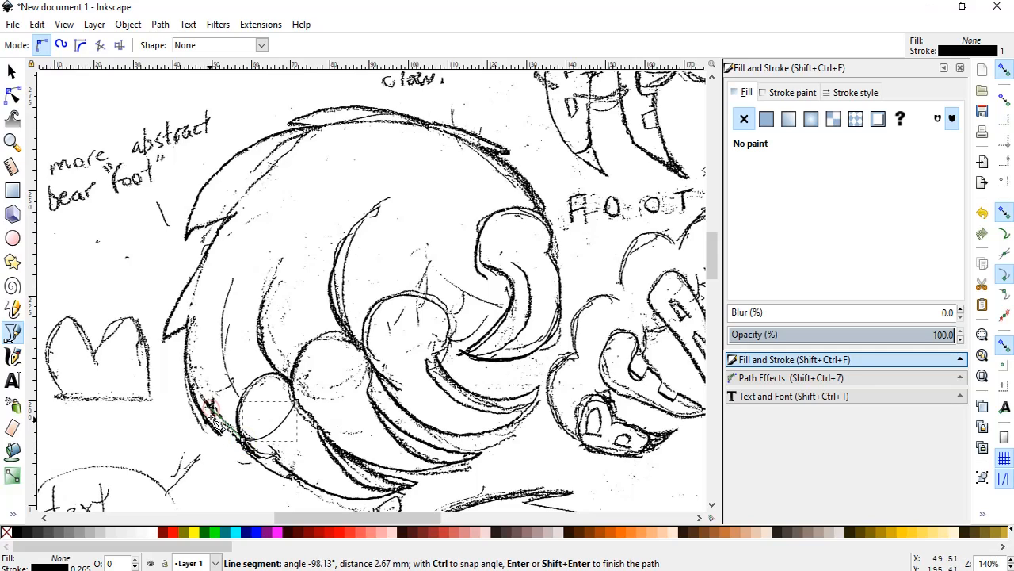
left_click_drag(228, 443, 226, 442)
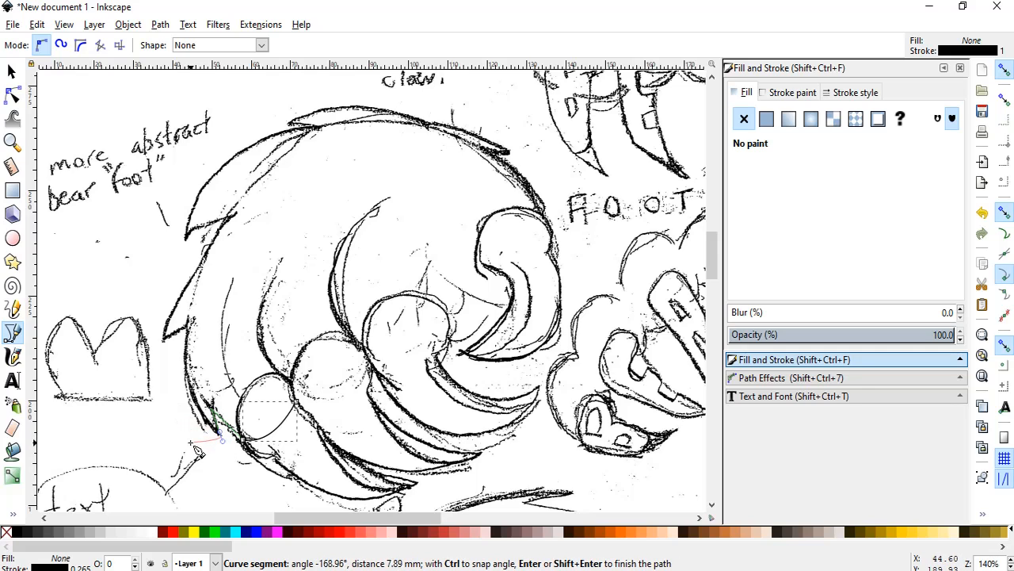
key("Return")
left_click(221, 437)
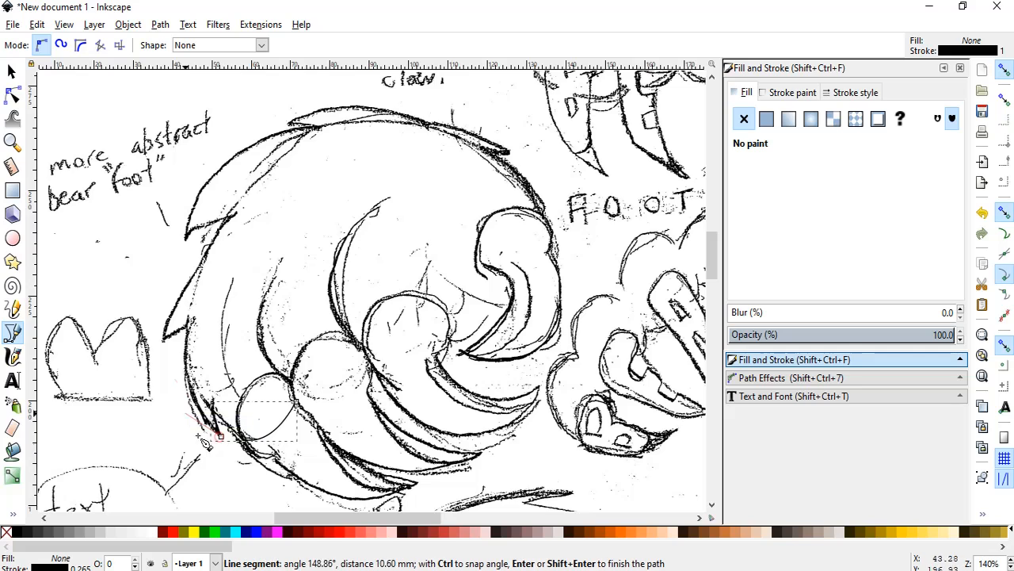
left_click_drag(187, 322, 203, 249)
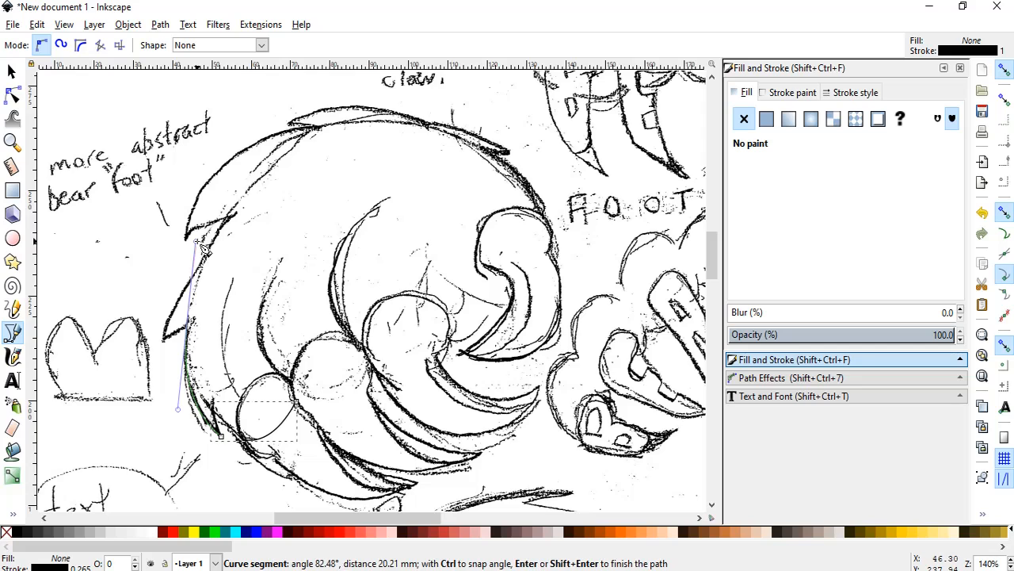
right_click(203, 249)
Trace the fur spike midway up the left outline, out to its tip and up along a curve to the notch above.
left_click(188, 320)
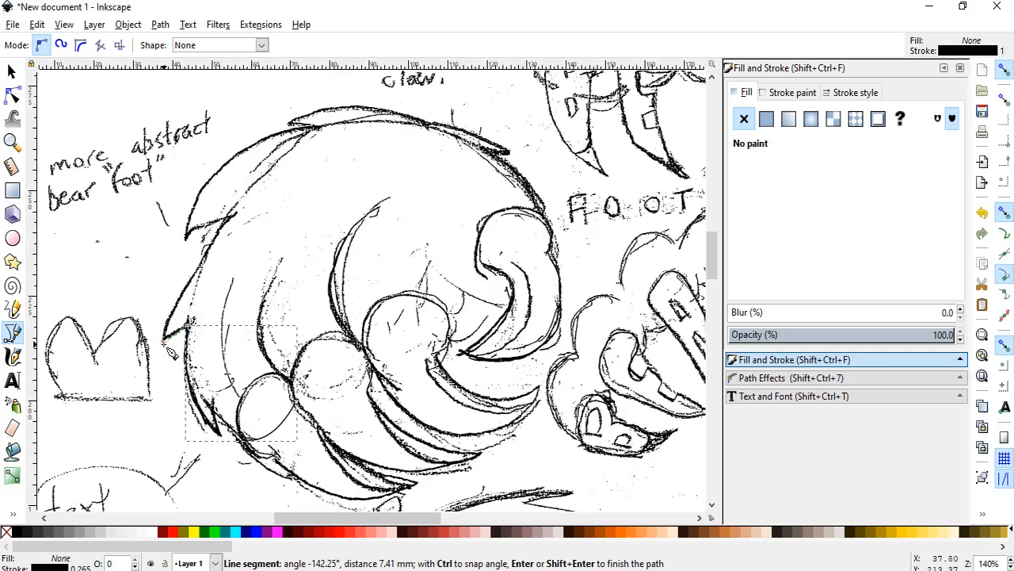
mouse_move(233, 218)
left_mouse_down()
mouse_move(258, 201)
mouse_move(283, 144)
mouse_move(312, 147)
mouse_move(305, 137)
mouse_move(317, 129)
left_mouse_up()
key("Return")
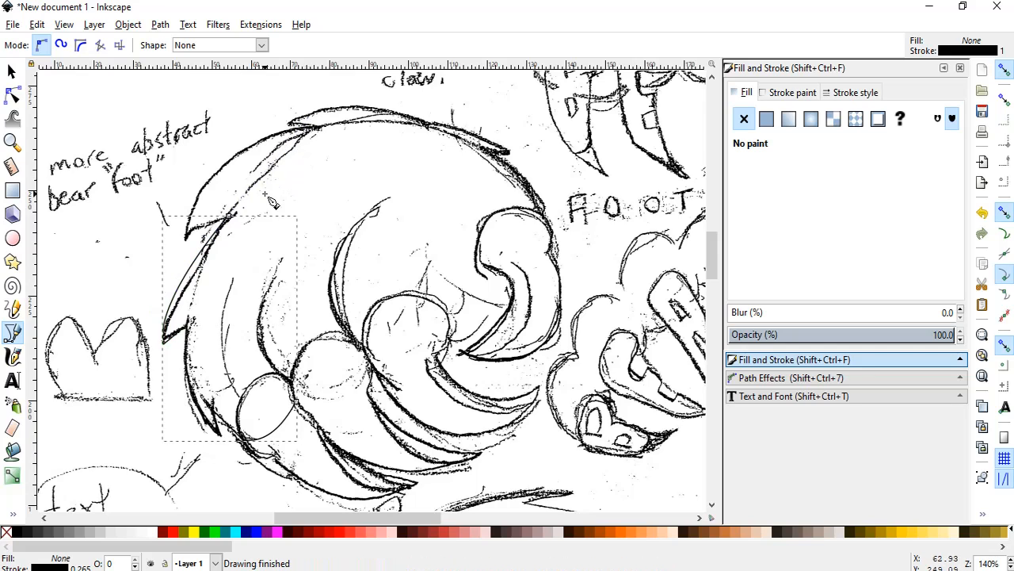
Trace the upper-left fur spike, from the notch out to its tip, and the long arc from there to the top of the foot.
left_click(228, 214)
mouse_move(184, 237)
left_mouse_down()
mouse_move(187, 254)
mouse_move(187, 242)
left_mouse_up()
key("Return")
left_click(186, 238)
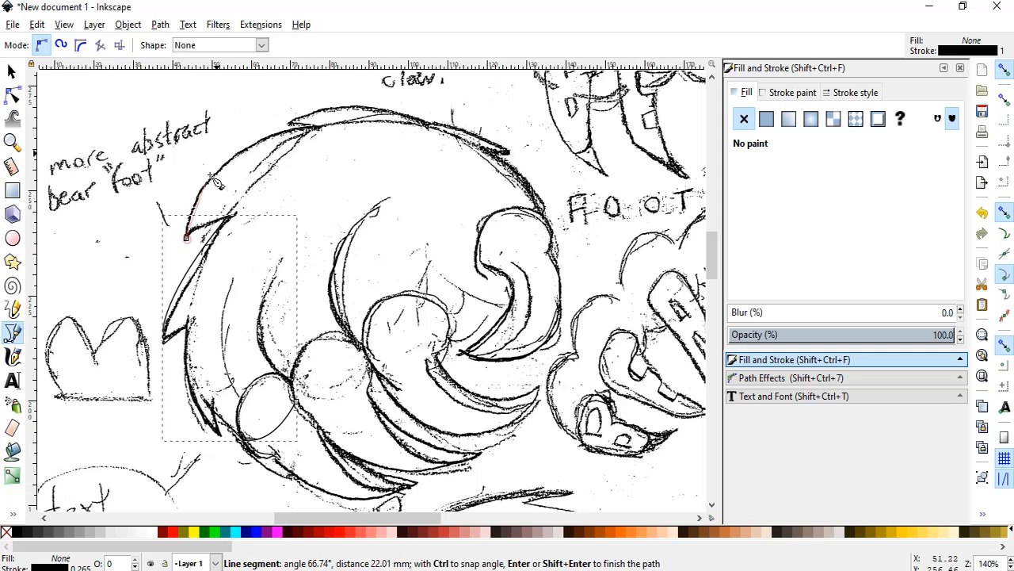
left_click_drag(313, 127, 441, 115)
key("Return")
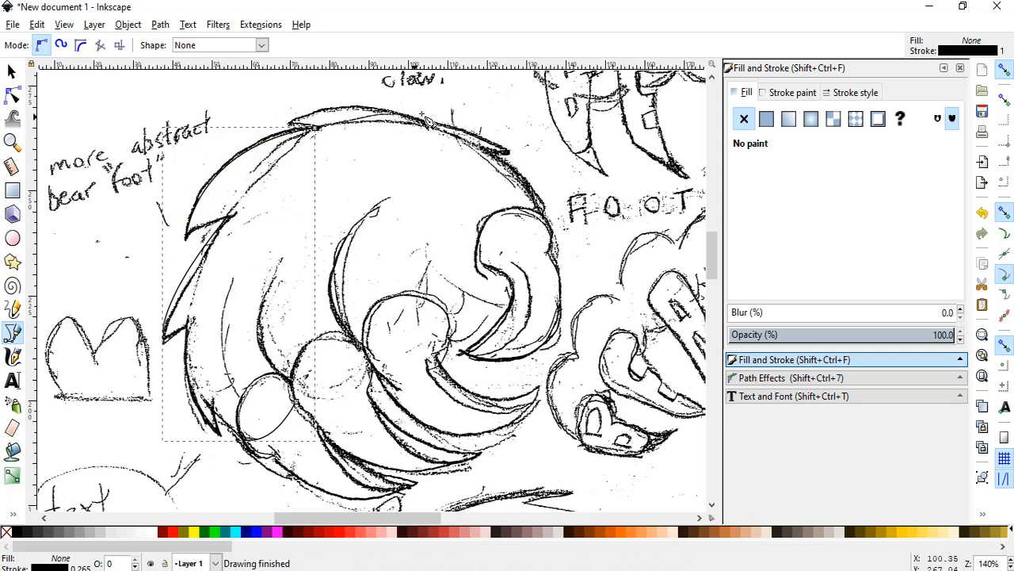
Trace the top of the foot: the small top fur tuft, its arc to the next notch, and the upper-right fur spike to its tip.
left_click(314, 127)
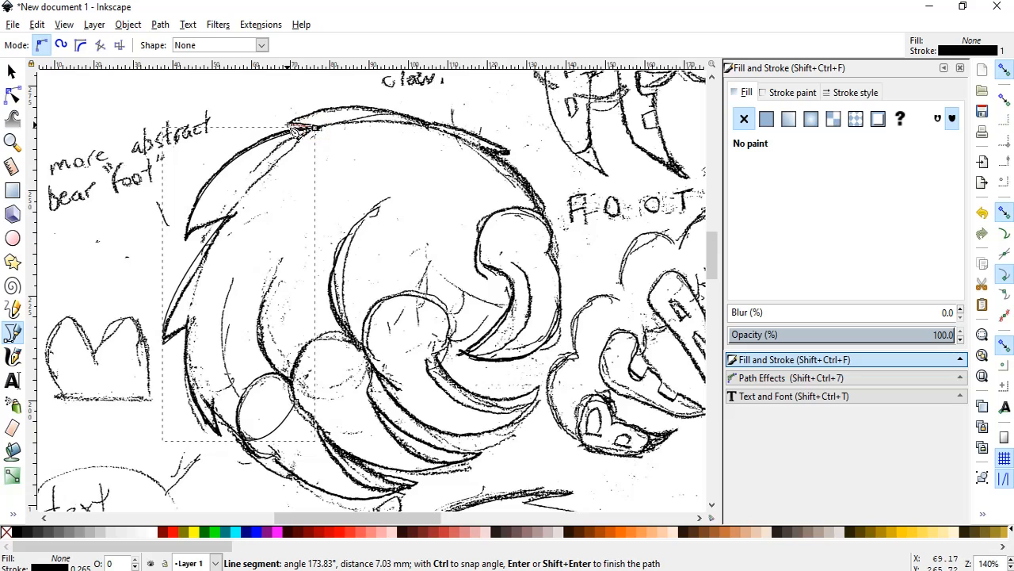
mouse_move(434, 129)
left_mouse_down()
mouse_move(522, 172)
mouse_move(511, 169)
mouse_move(517, 157)
left_mouse_up()
key("Return")
left_click(432, 127)
key("Return")
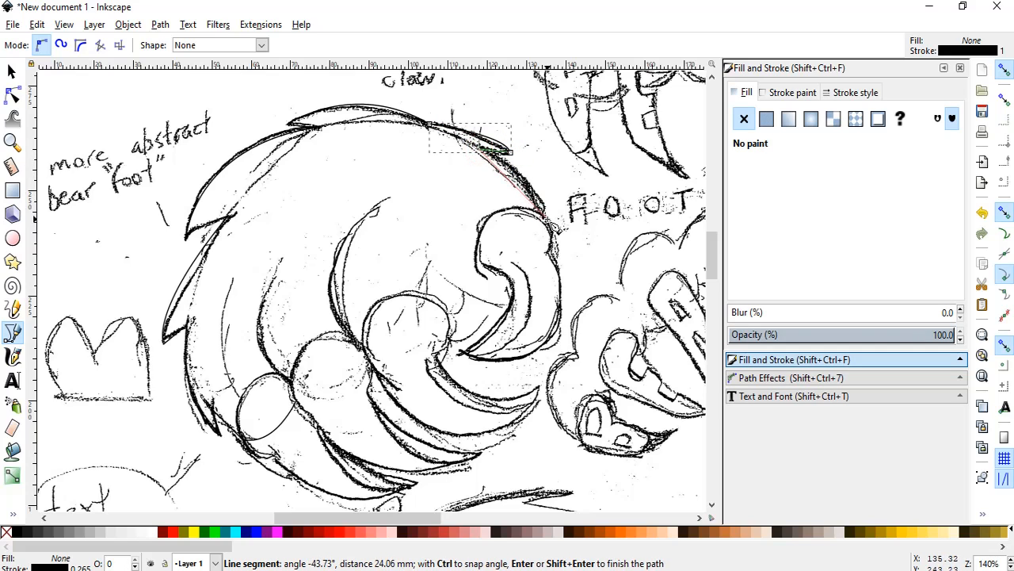
Trace the upper-right outline from the spike tip to the rightmost toe, and curve across that toe to its inner claw edge.
left_click_drag(552, 225, 545, 254)
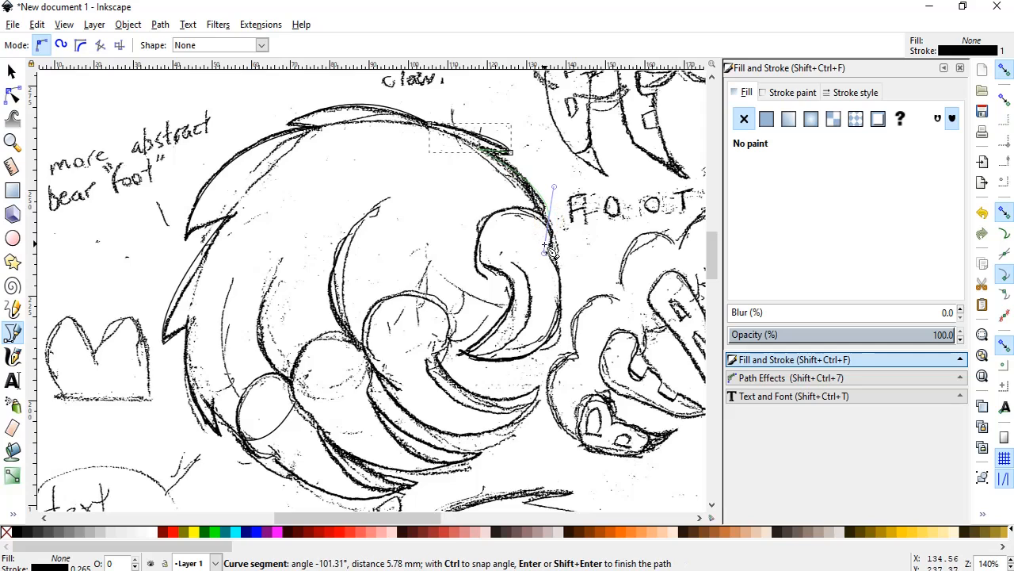
left_click_drag(493, 307, 458, 308)
key("Return")
left_click(493, 307)
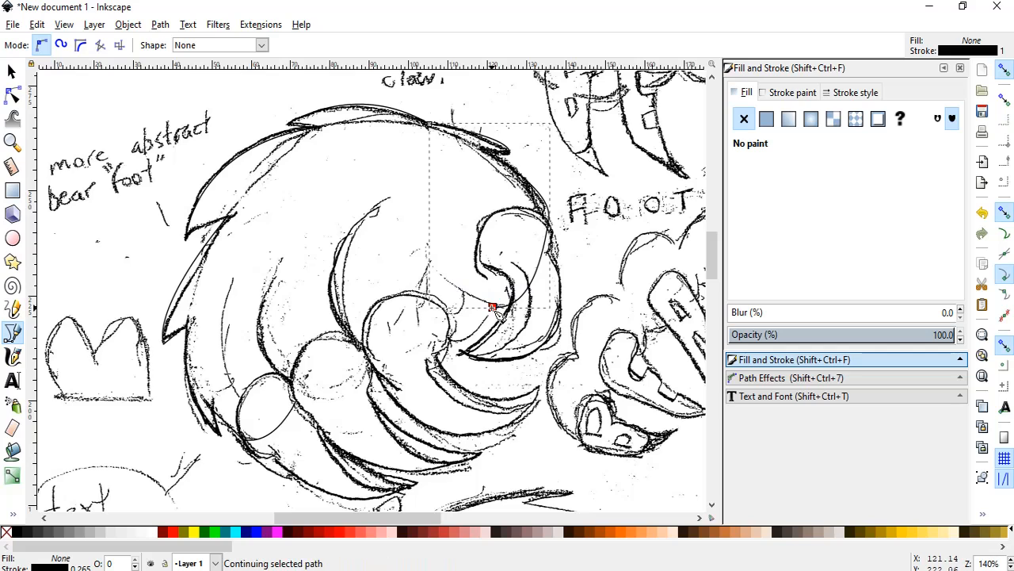
Trace the lower edge of the body across the two middle toes and close the outline at the lowest left toe.
mouse_move(435, 348)
left_mouse_down()
mouse_move(394, 342)
mouse_move(370, 352)
left_mouse_up()
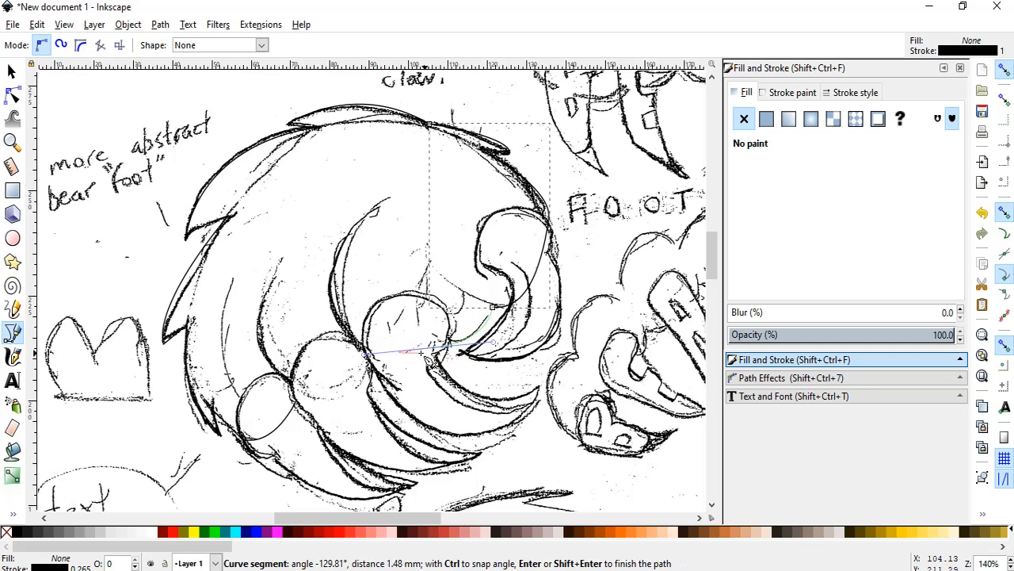
key("Return")
left_click(429, 348)
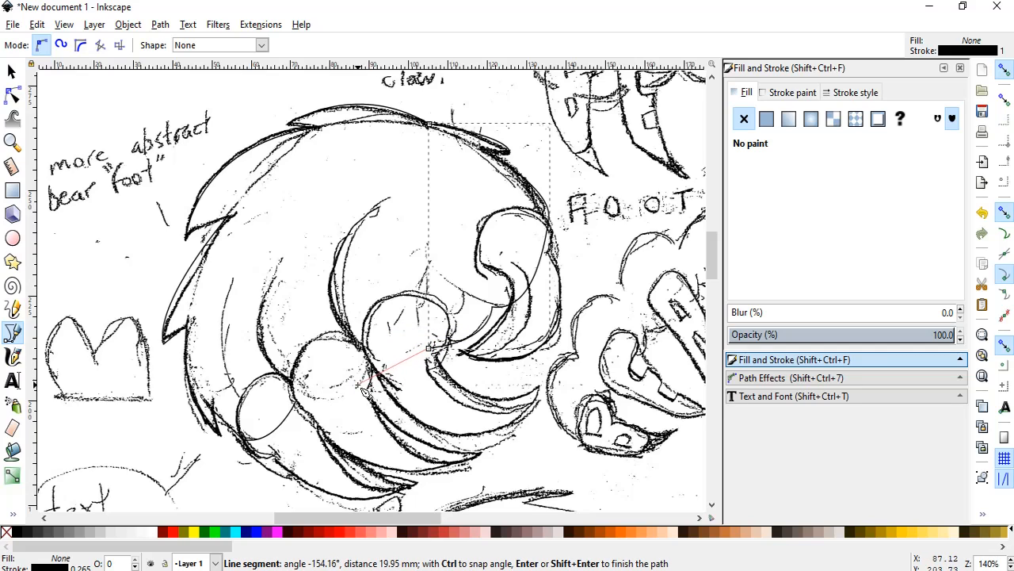
left_click_drag(363, 388, 309, 370)
key("Return")
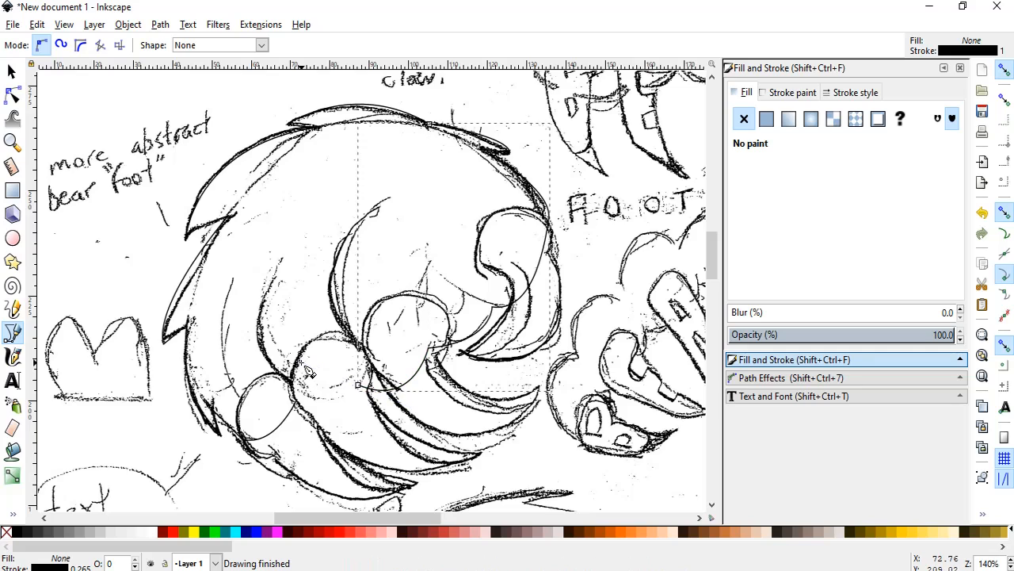
left_click(358, 386)
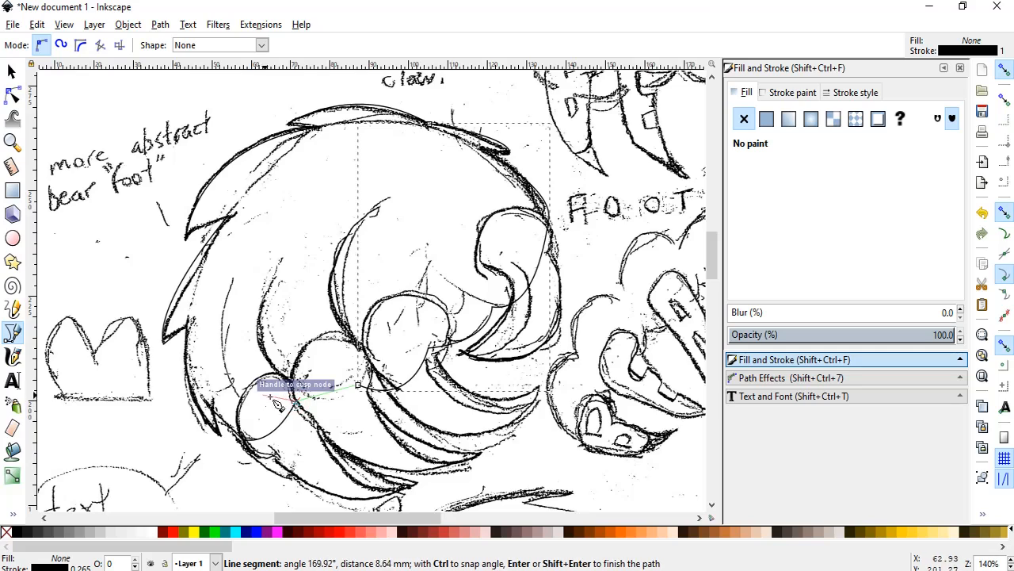
double_click(295, 402)
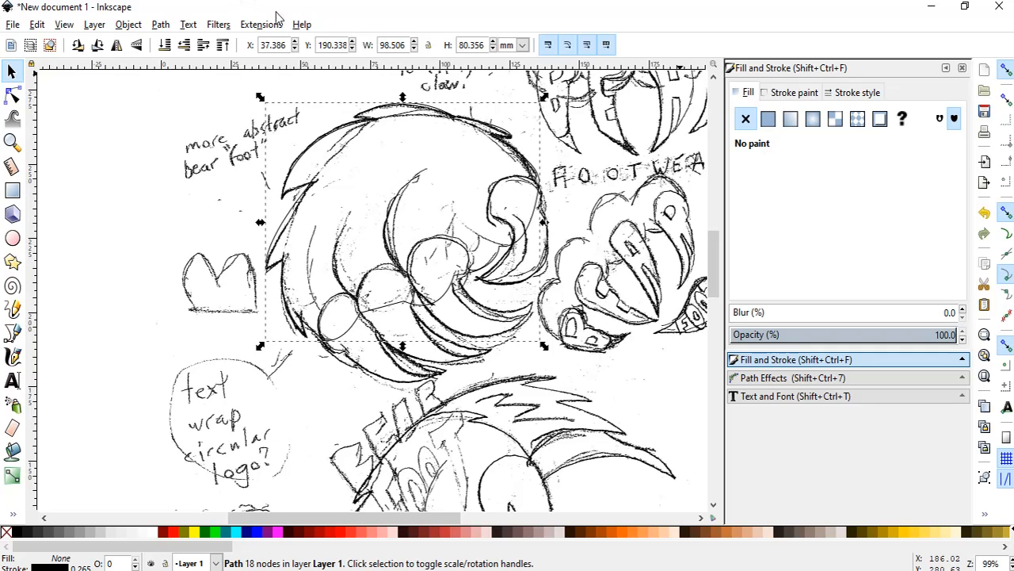
left_click(161, 26)
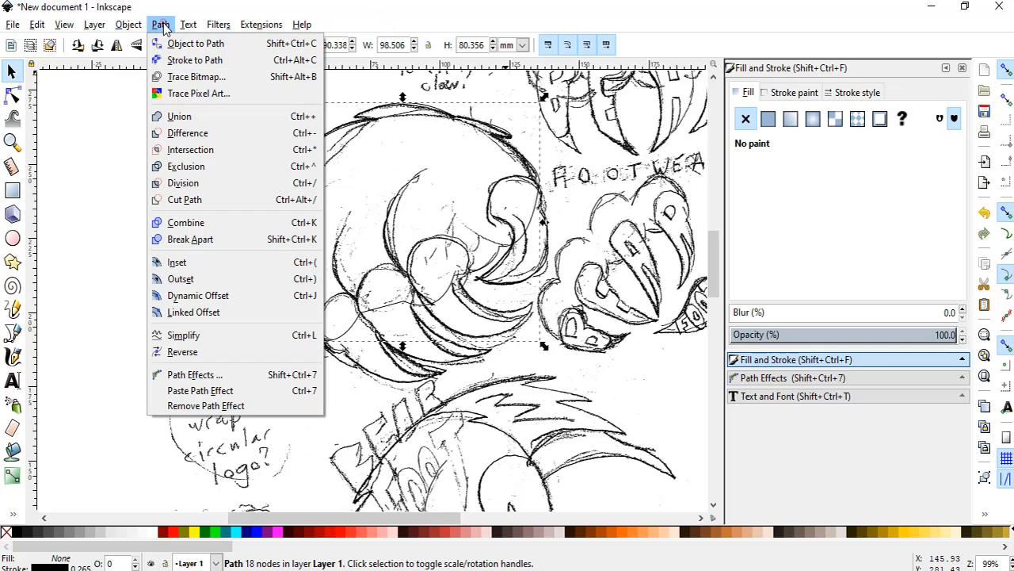
mouse_move(189, 27)
mouse_move(125, 30)
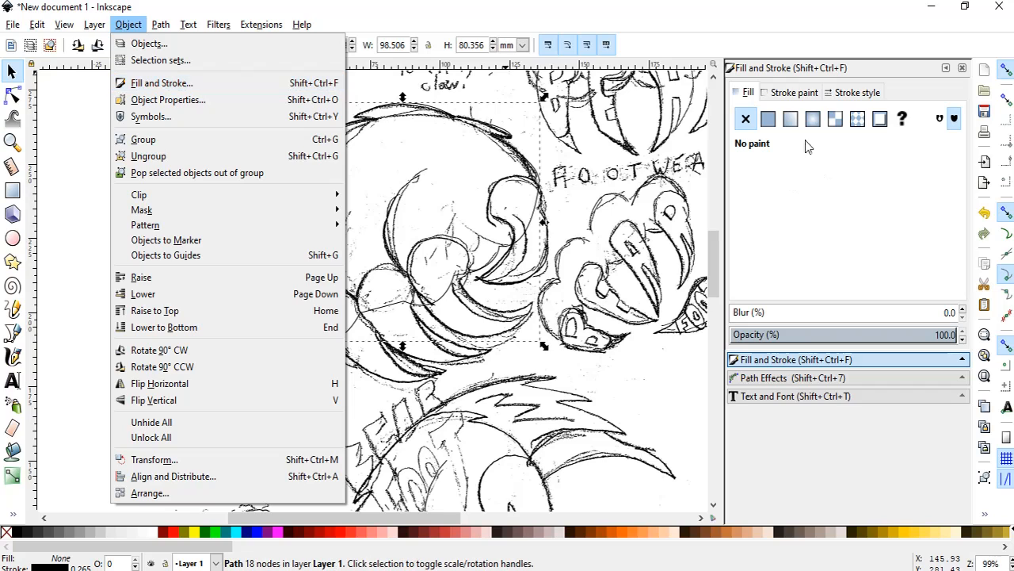
Set the stroke width of the traced body outline to 0.030 in.
left_click(783, 94)
left_click(788, 93)
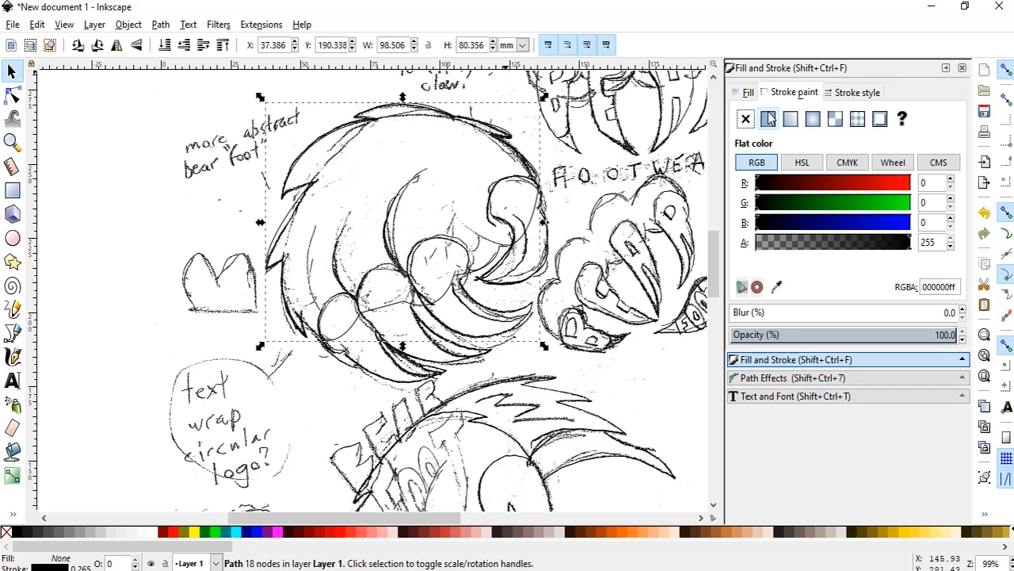
left_click(859, 91)
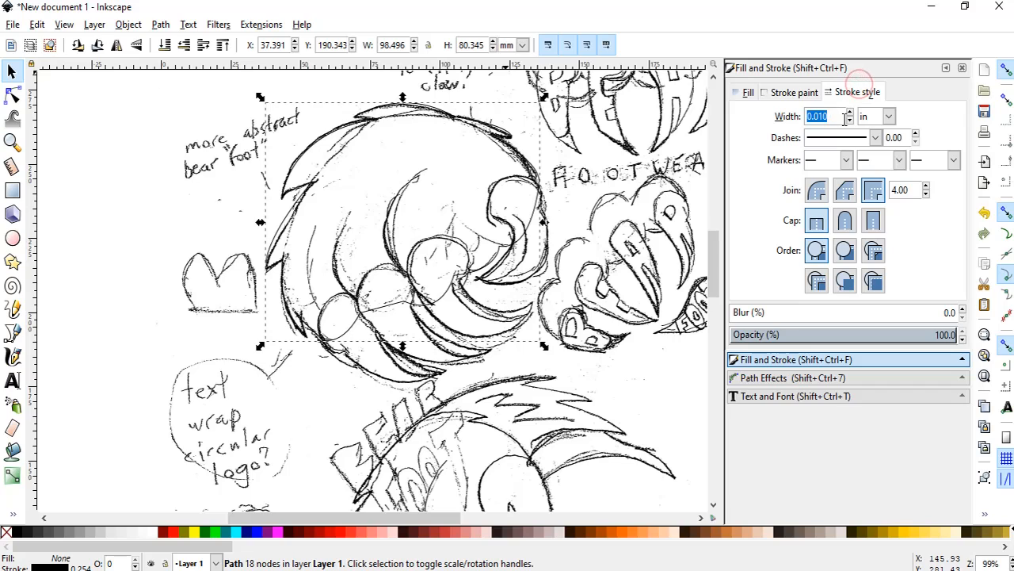
left_click(822, 117)
key("BackSpace")
type("3")
key("Return")
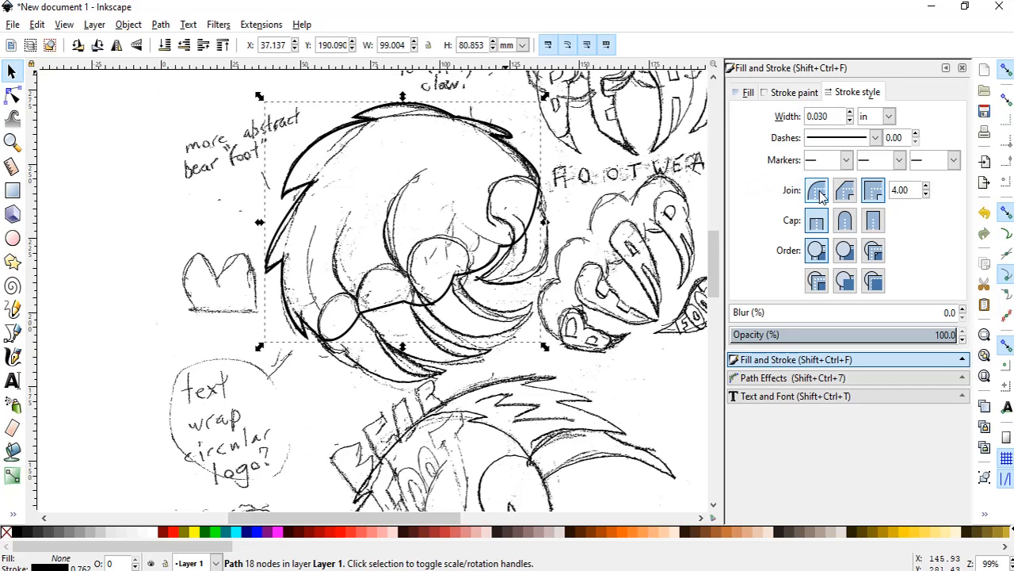
Fill the body shape with flat dark red 550000ff and move it off the sketch into the empty area to its left.
left_click(747, 92)
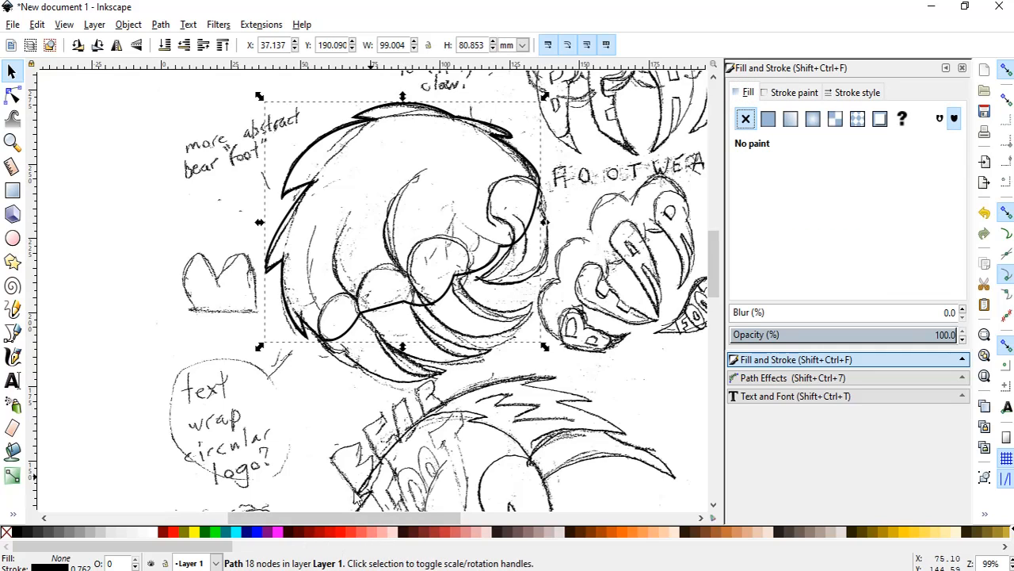
left_click(768, 120)
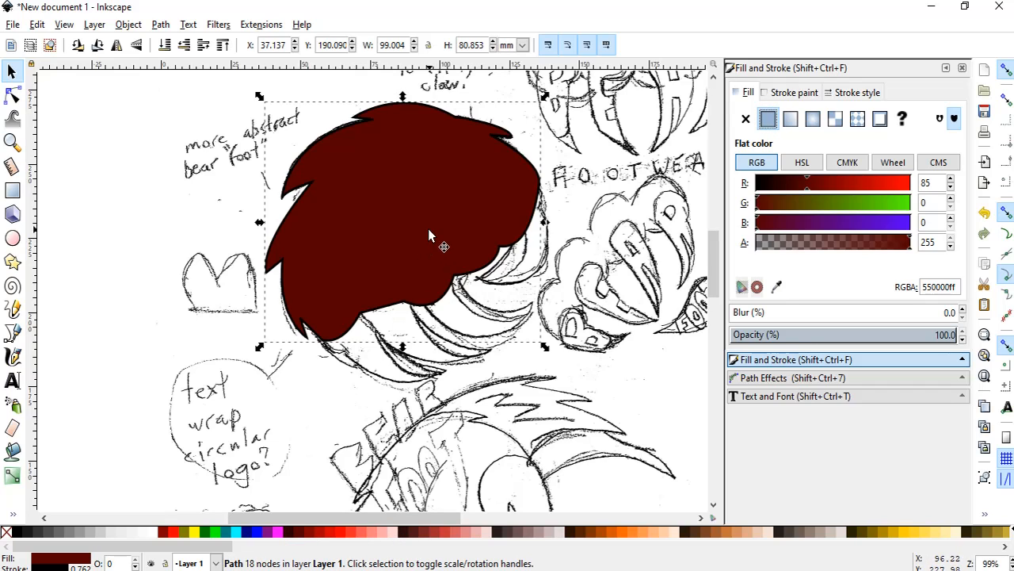
scroll(412, 243, "down", 2)
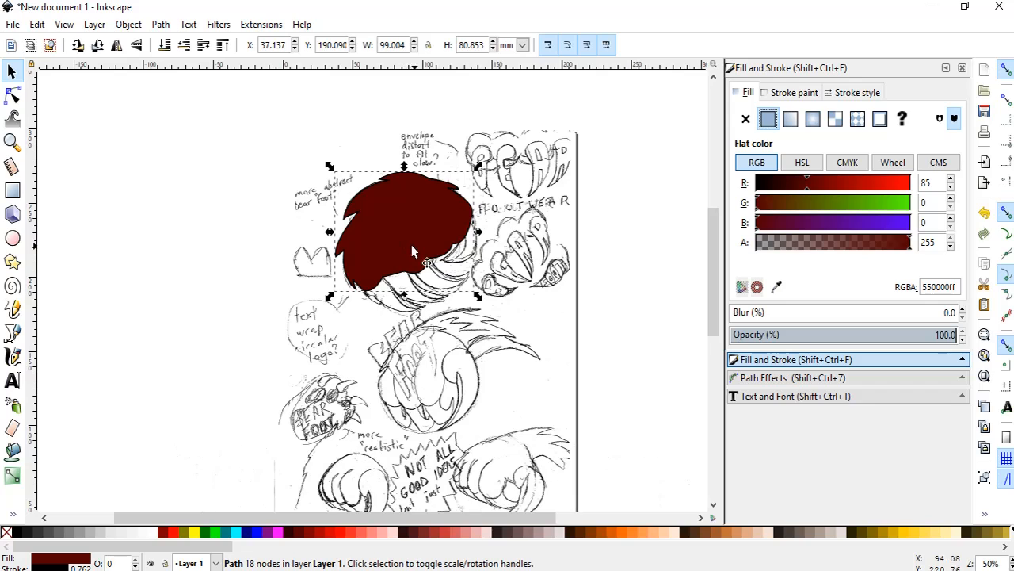
left_click(421, 238)
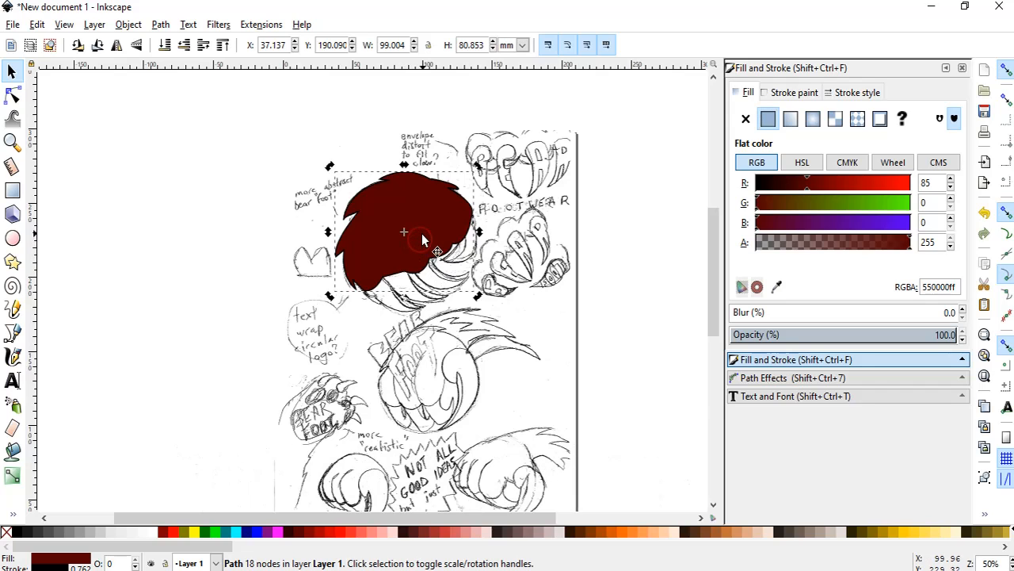
left_click_drag(422, 235, 214, 242)
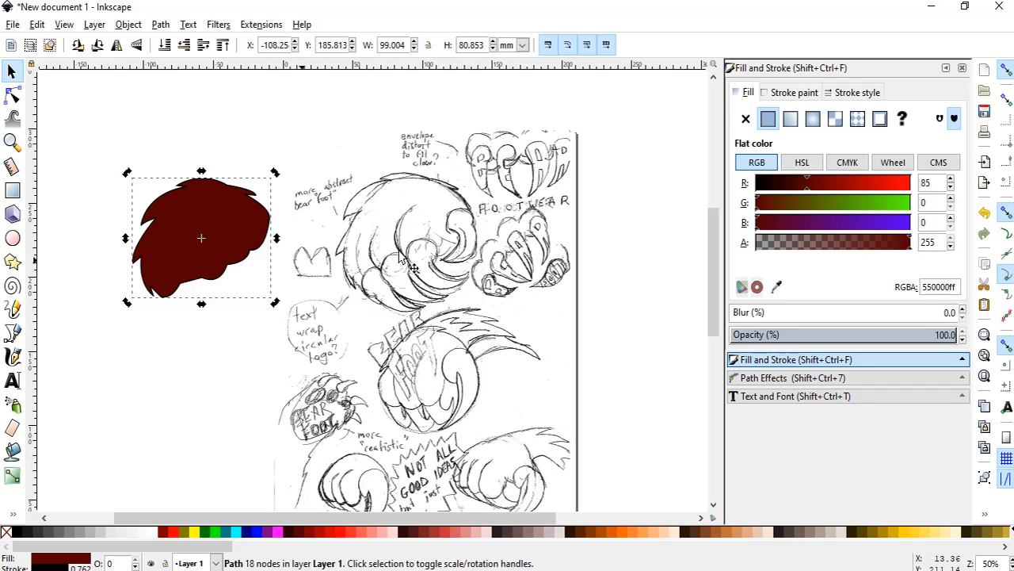
With the Bezier tool, trace the rightmost toe of the sketch from the claw's inner notch up its left side and over its rounded top.
scroll(511, 265, "up", 2)
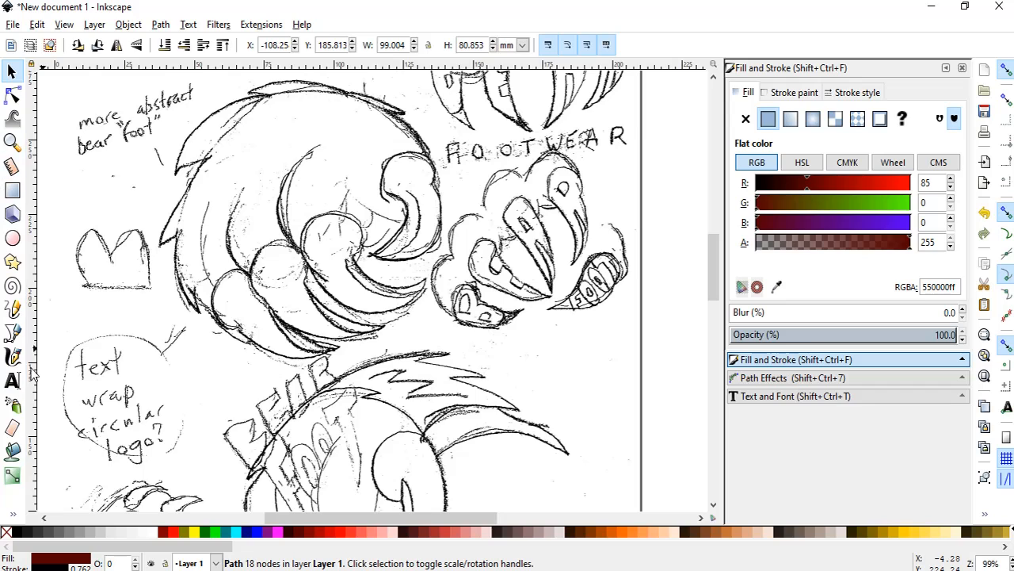
left_click(12, 333)
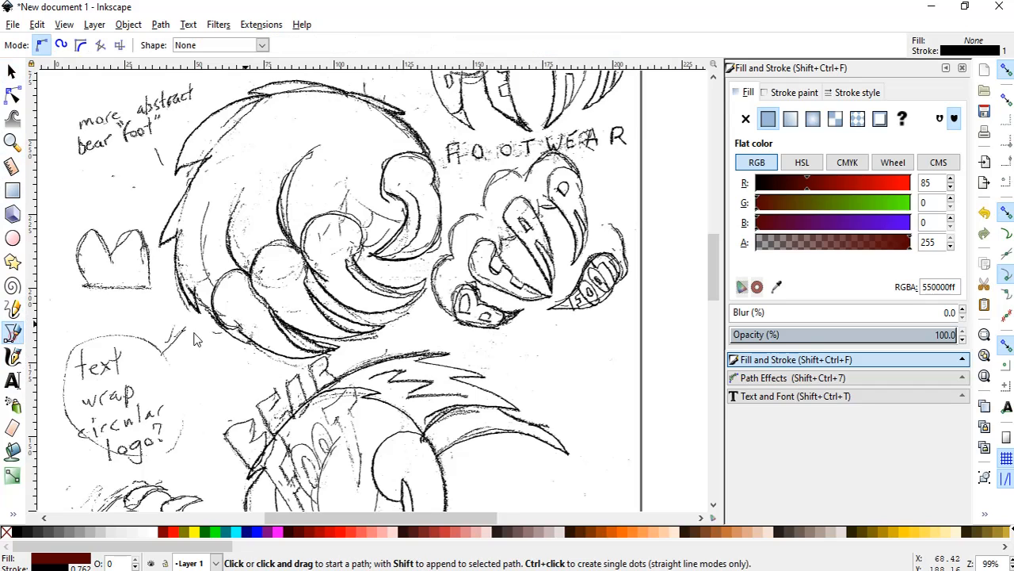
left_click(398, 198)
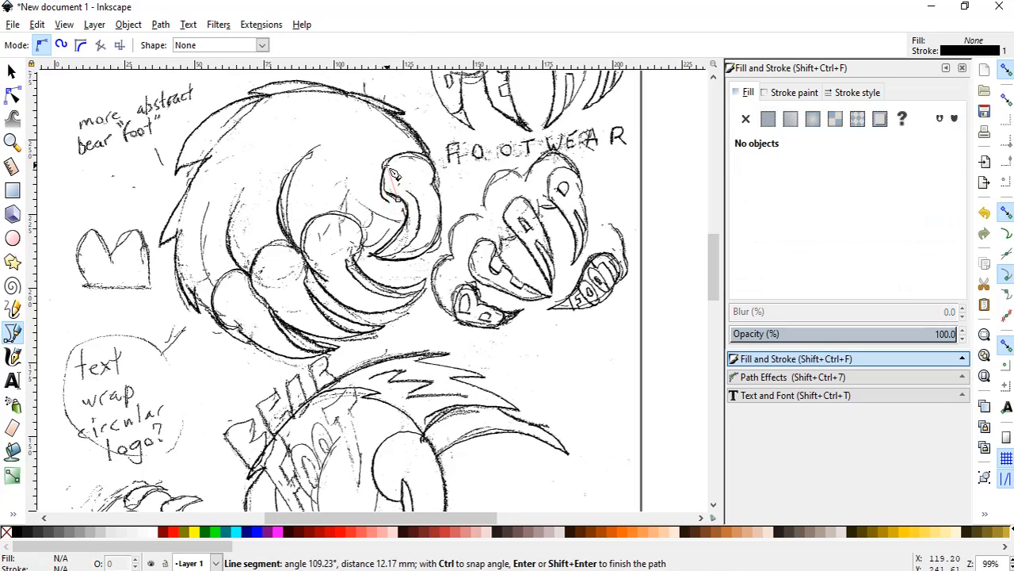
left_click_drag(390, 165, 408, 139)
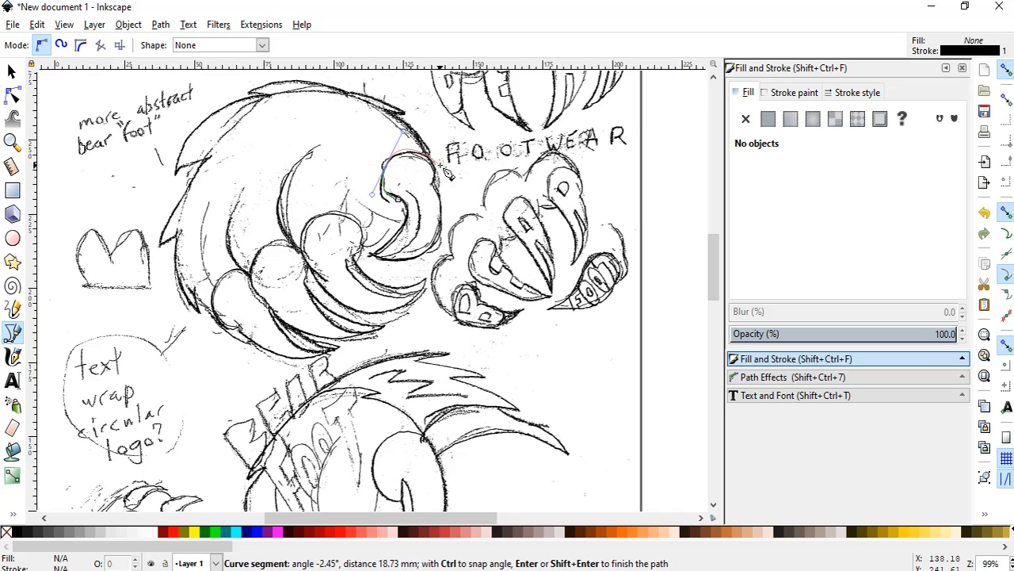
key("Return")
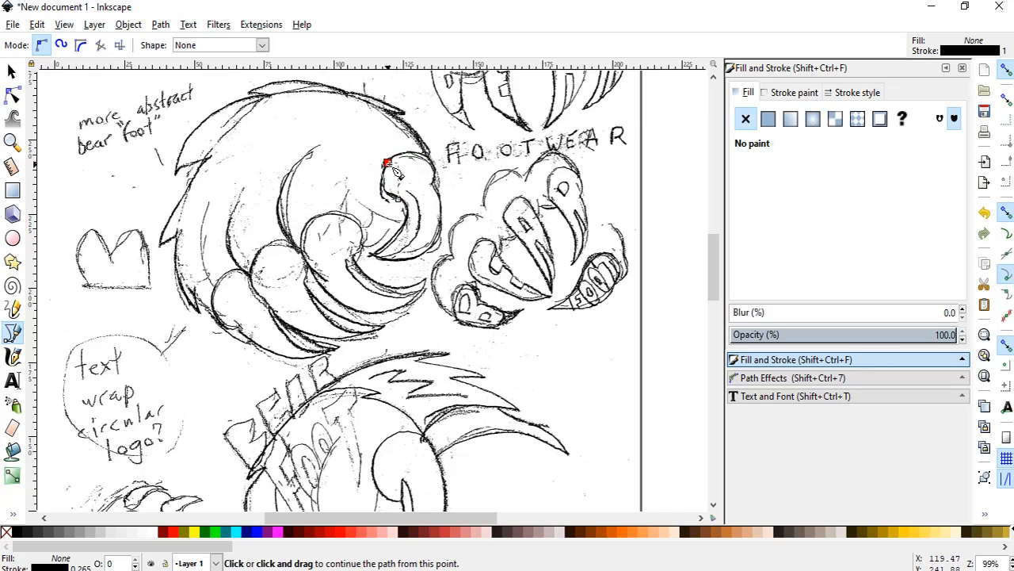
left_click(386, 164)
left_click_drag(438, 168, 453, 190)
key("Return")
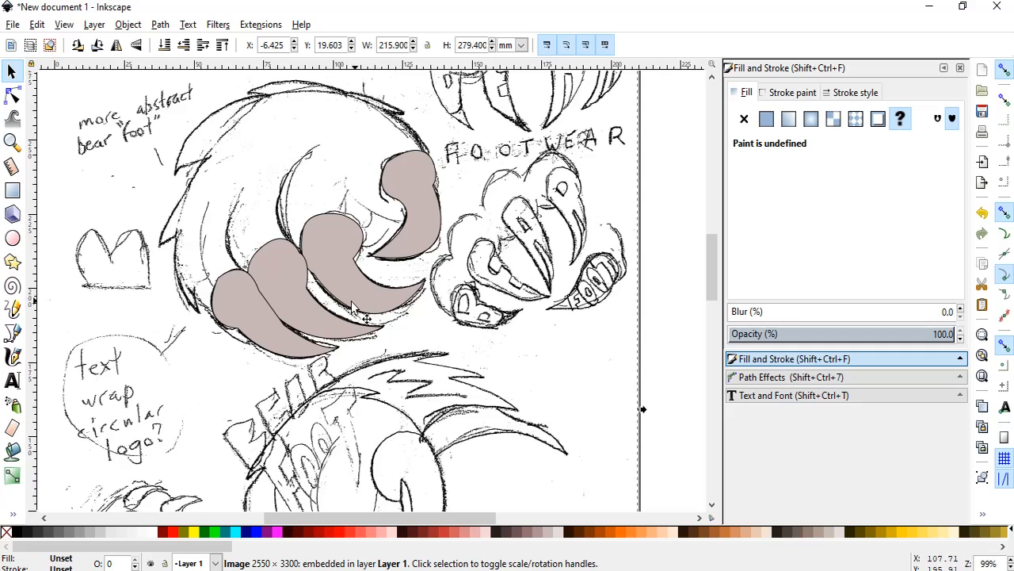
Lower the lowest left toe shape in the stacking order so it sits behind the neighbouring toe.
left_click(295, 289)
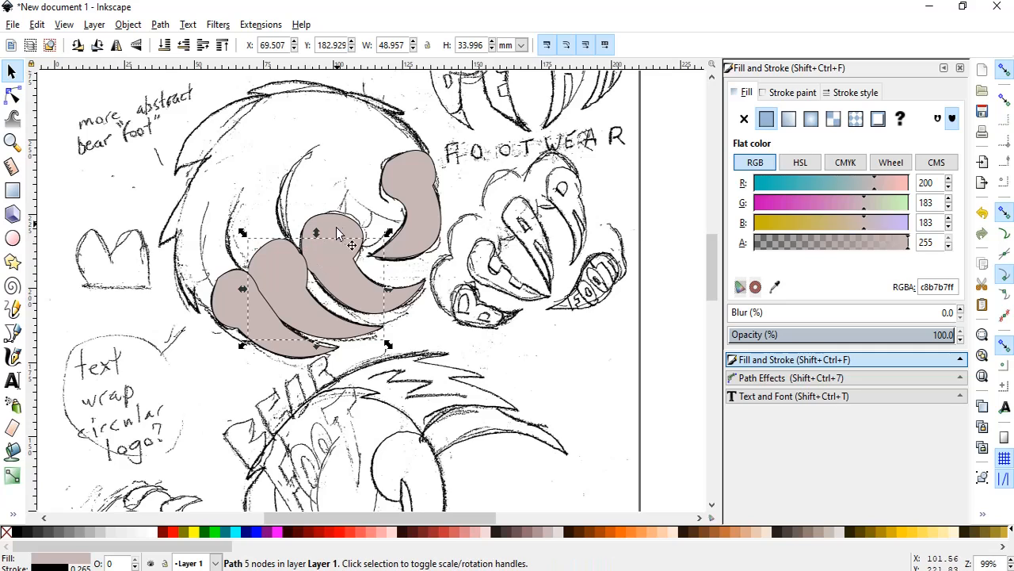
left_click(125, 26)
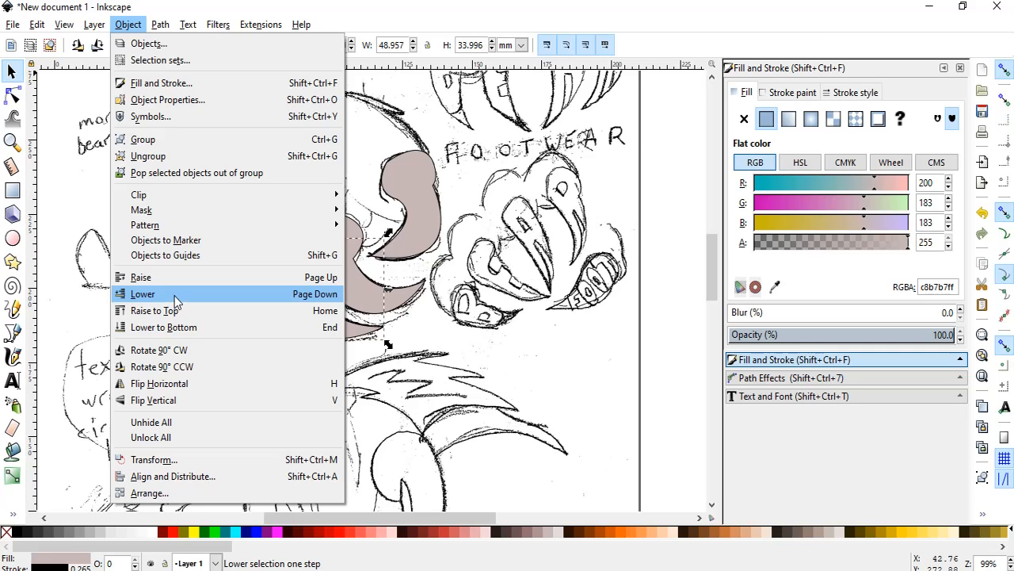
left_click(435, 330)
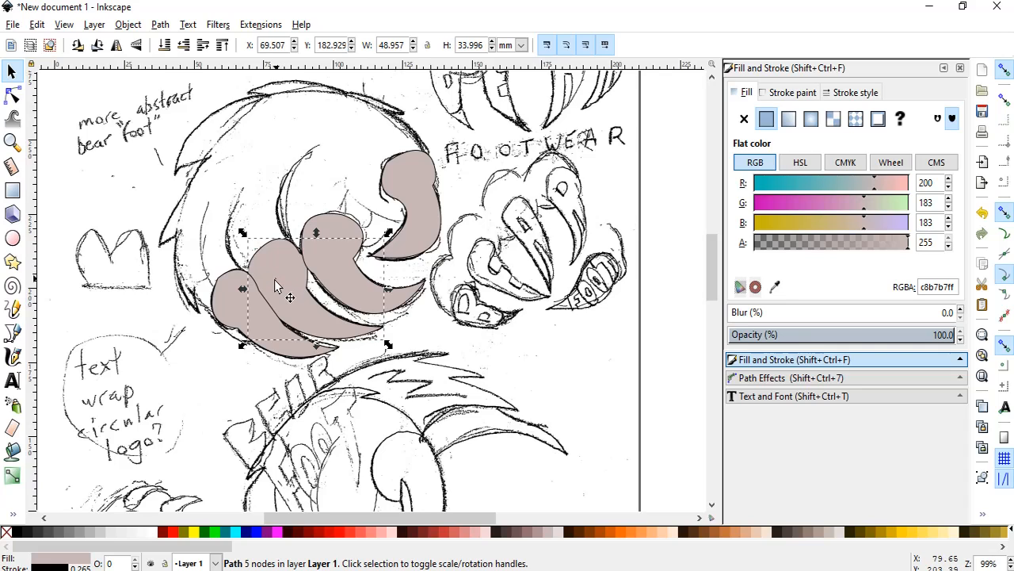
left_click(244, 310)
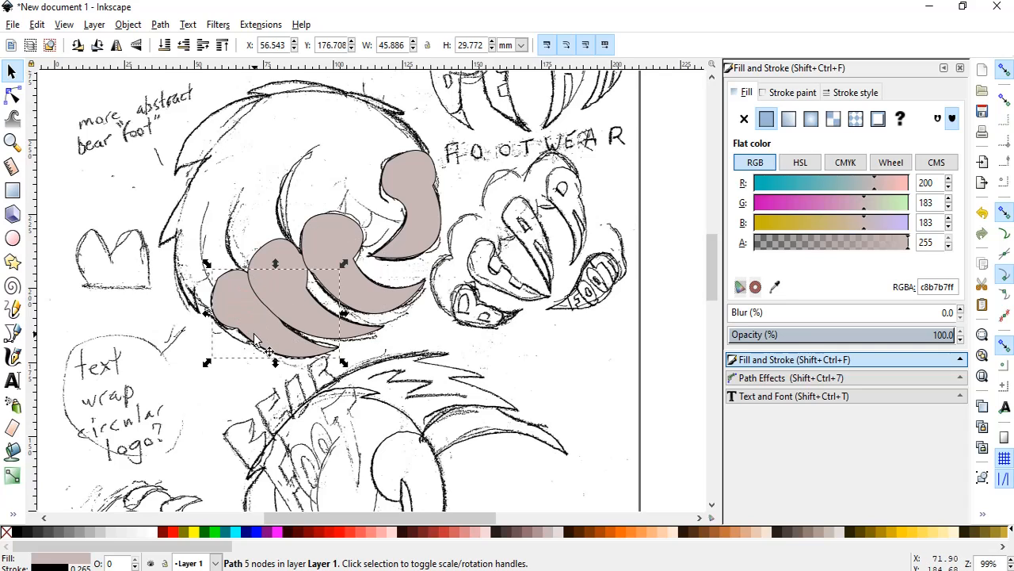
left_click(444, 328)
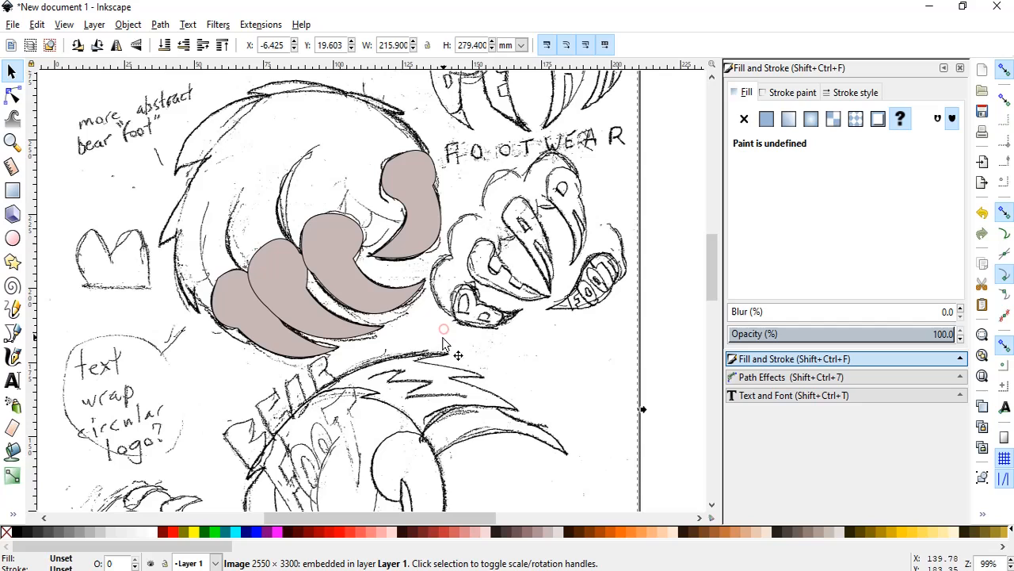
Group the four toe-and-claw shapes and move the group onto the lower edge of the dark red body shape.
left_click(271, 331)
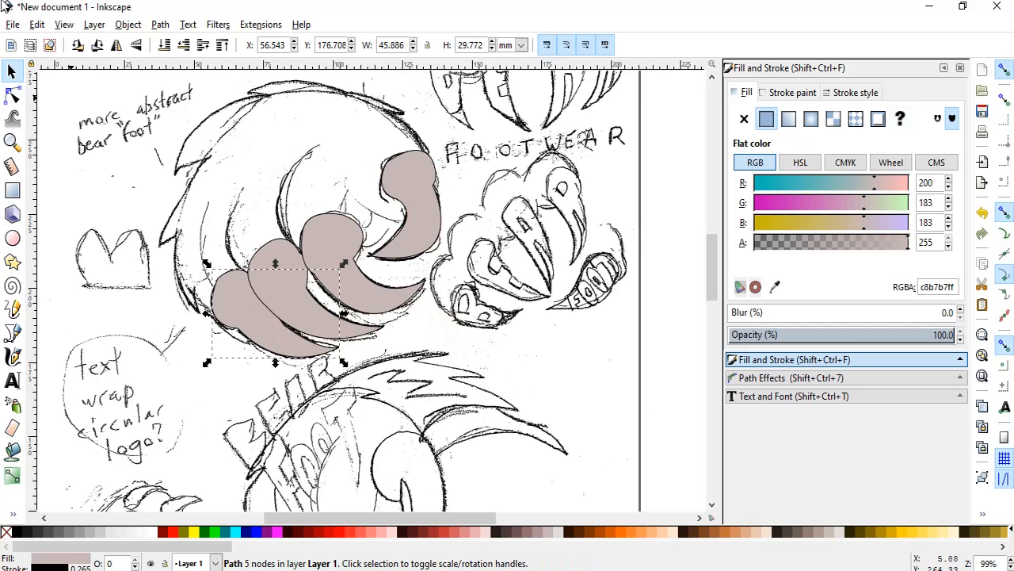
left_click(284, 256, "shift")
left_click(327, 224, "shift")
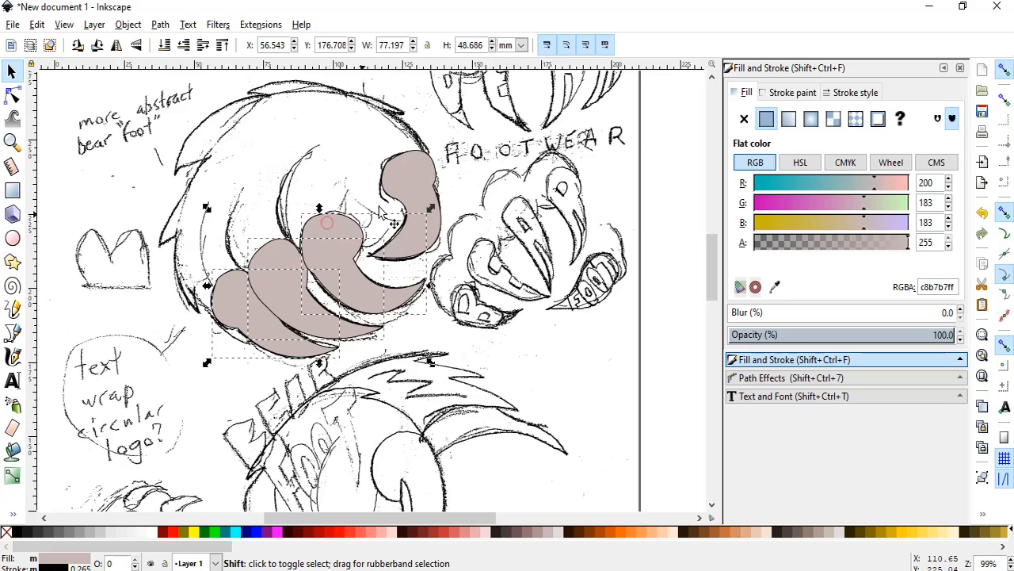
left_click(410, 178, "shift")
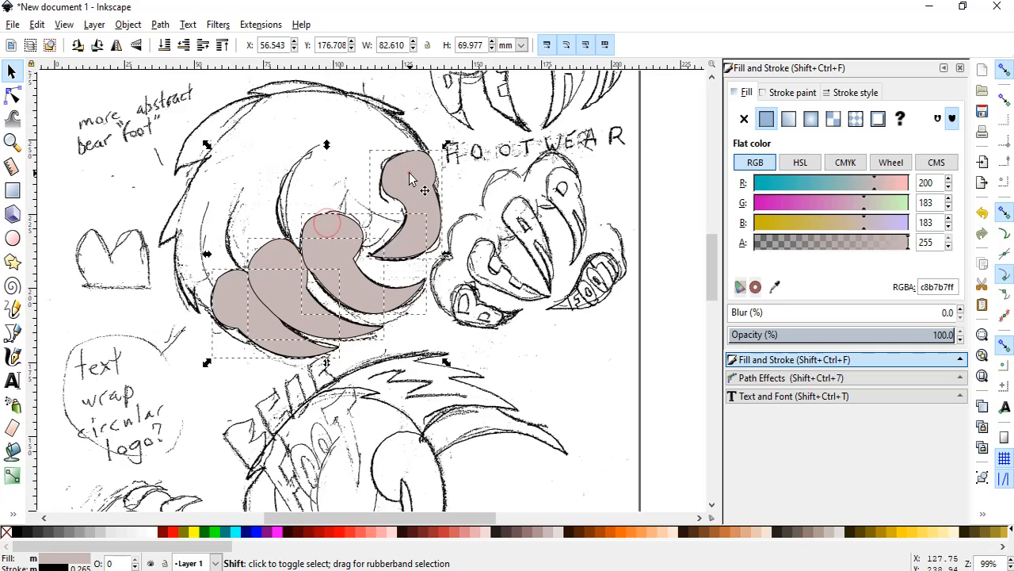
left_click(130, 26)
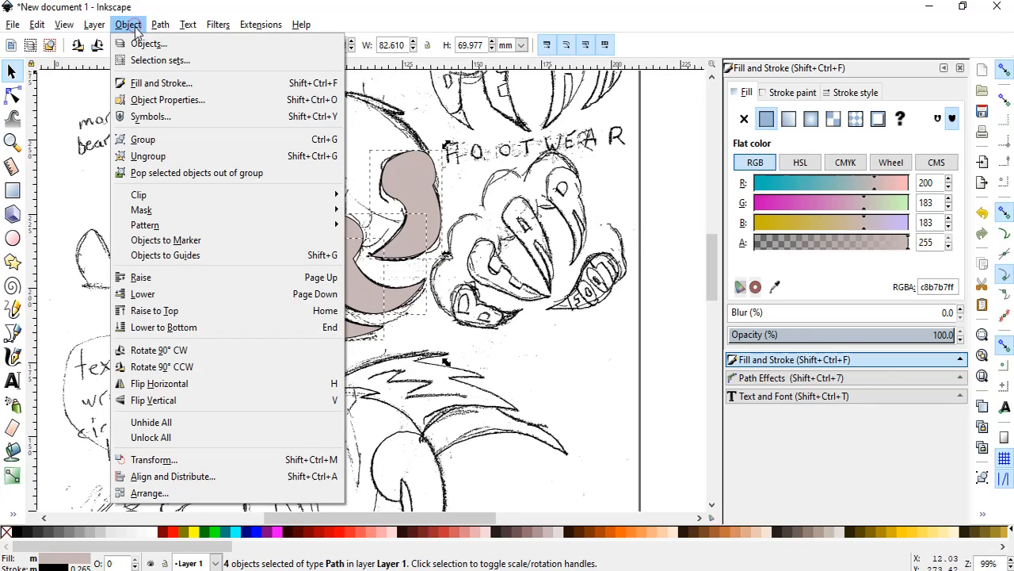
left_click(180, 140)
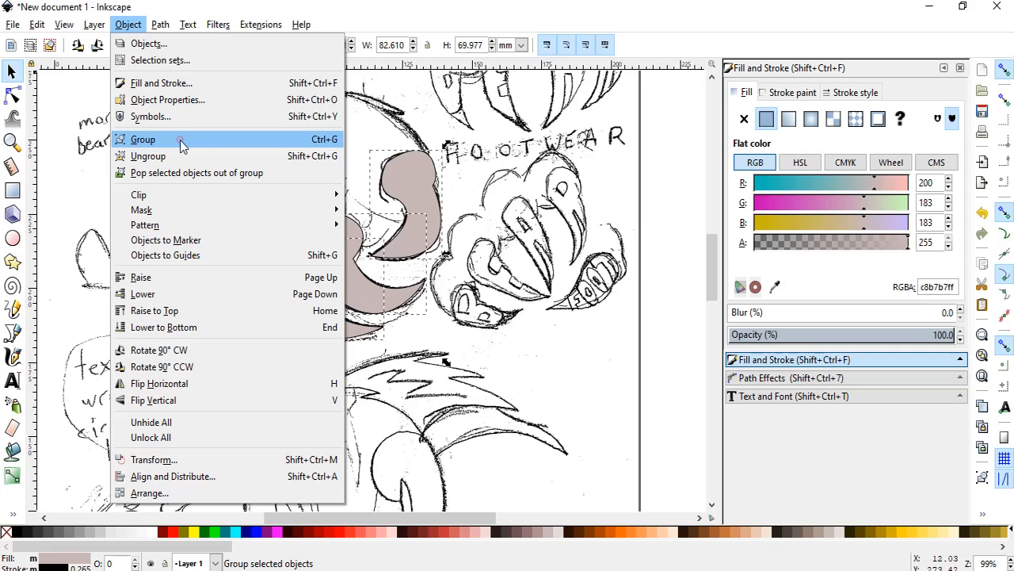
left_click_drag(267, 283, 159, 284)
scroll(262, 273, "down", 4)
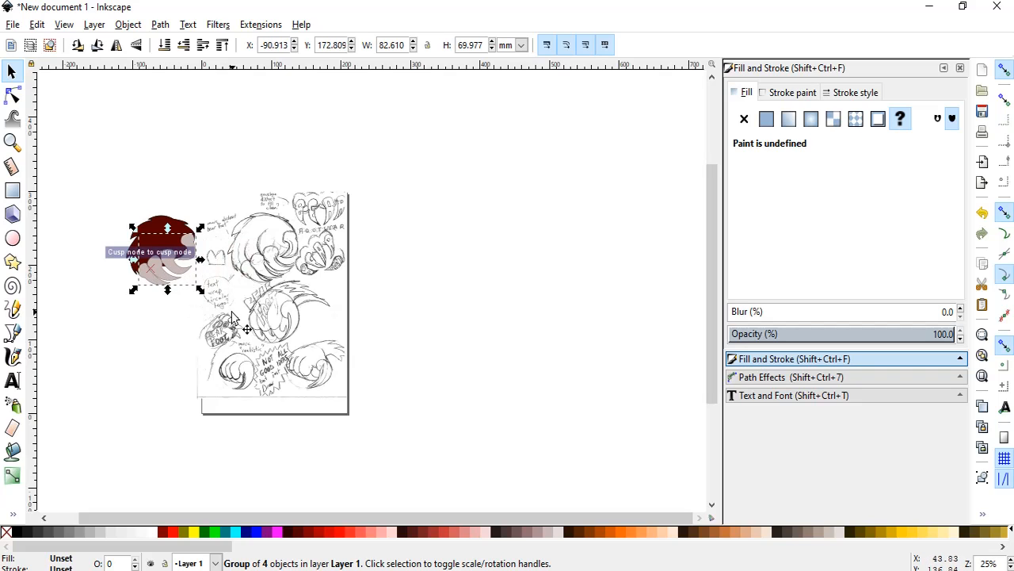
Nudge the toe group to X -89.325, Y 171.222 mm so it lines up with the body shape's lower edge, and deselect it.
key("Left")
key("Left")
key("Down")
key("Down")
key("Down")
key("Down")
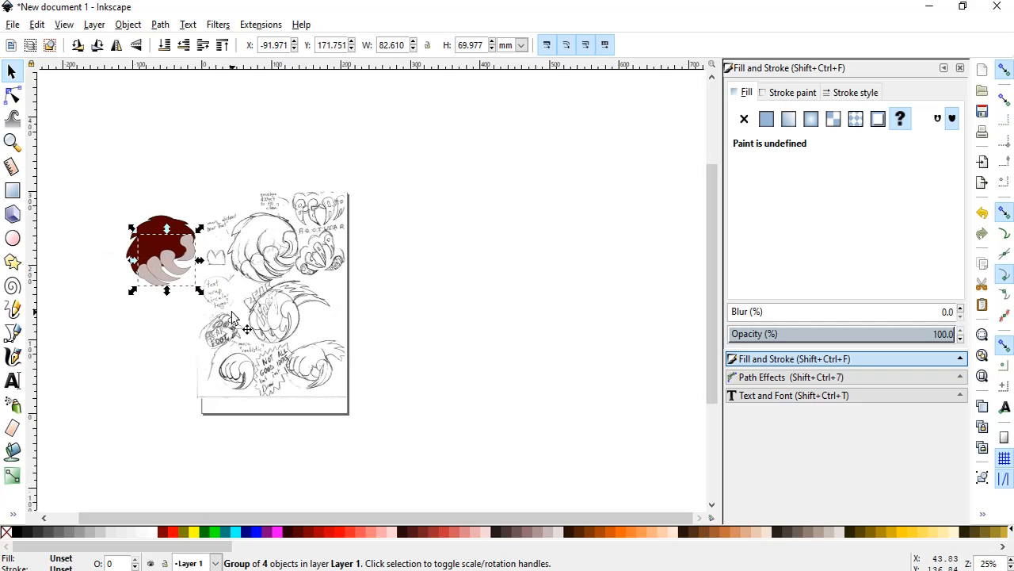
key("Right")
key("Right")
key("Right")
key("Right")
key("Right")
key("Down")
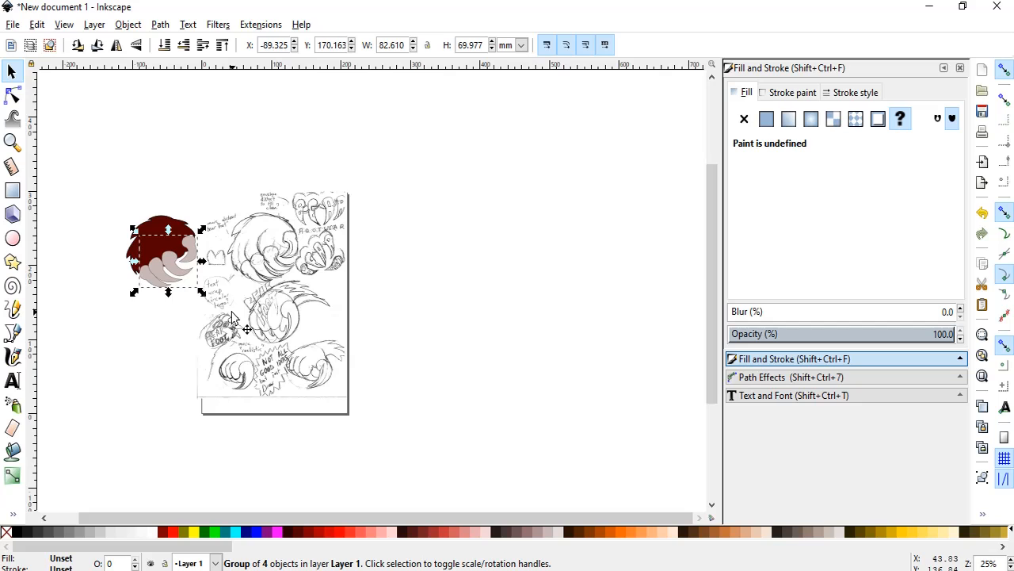
key("Up")
key("Up")
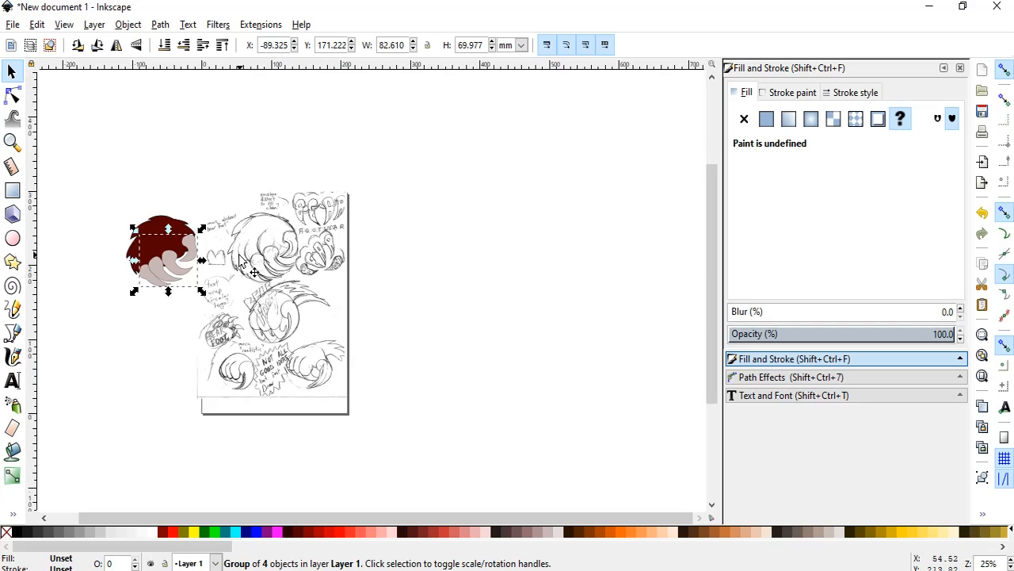
left_click(112, 309)
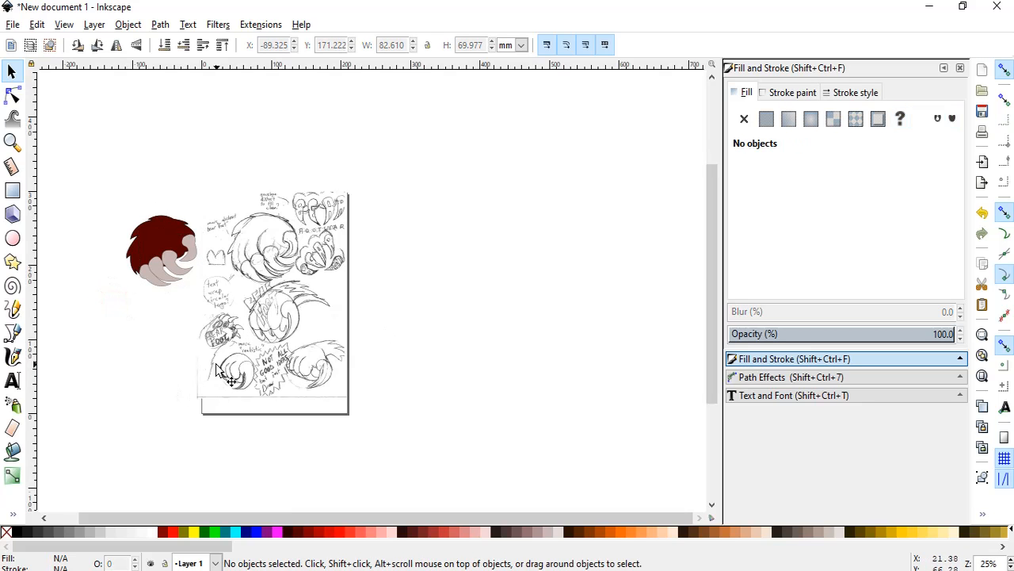
With the Bezier tool, trace the inner claw curve of the sketch's rightmost toe, starting from the claw's tip.
scroll(74, 314, "up", 2)
scroll(74, 314, "up", 1)
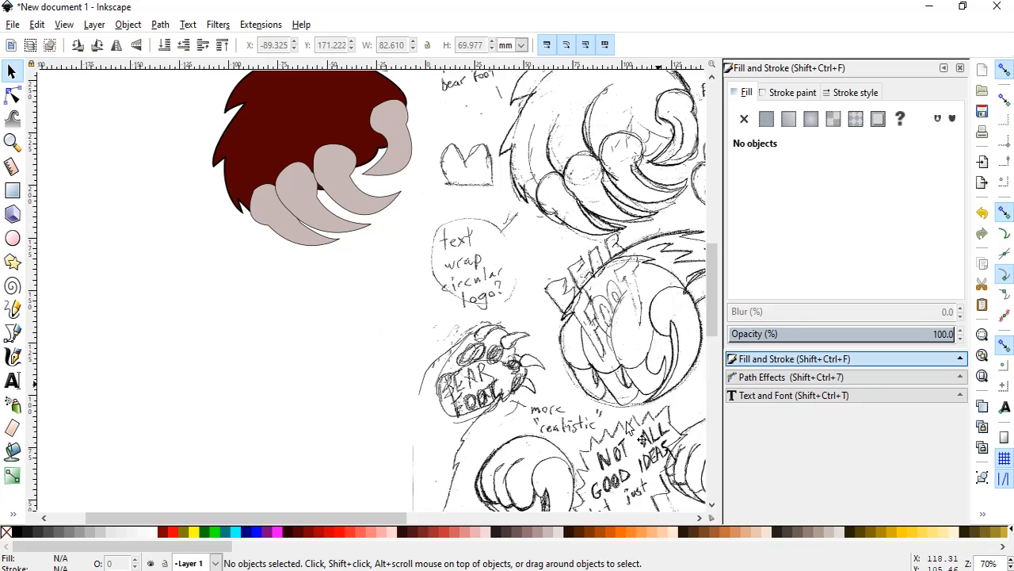
left_click_drag(351, 517, 390, 520)
scroll(406, 399, "up", 6)
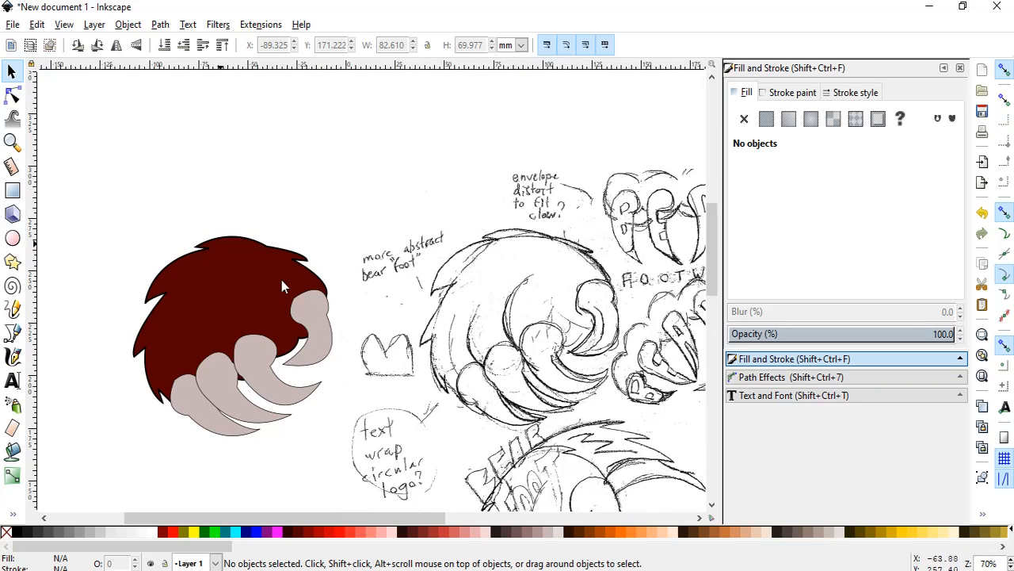
scroll(491, 402, "up", 3)
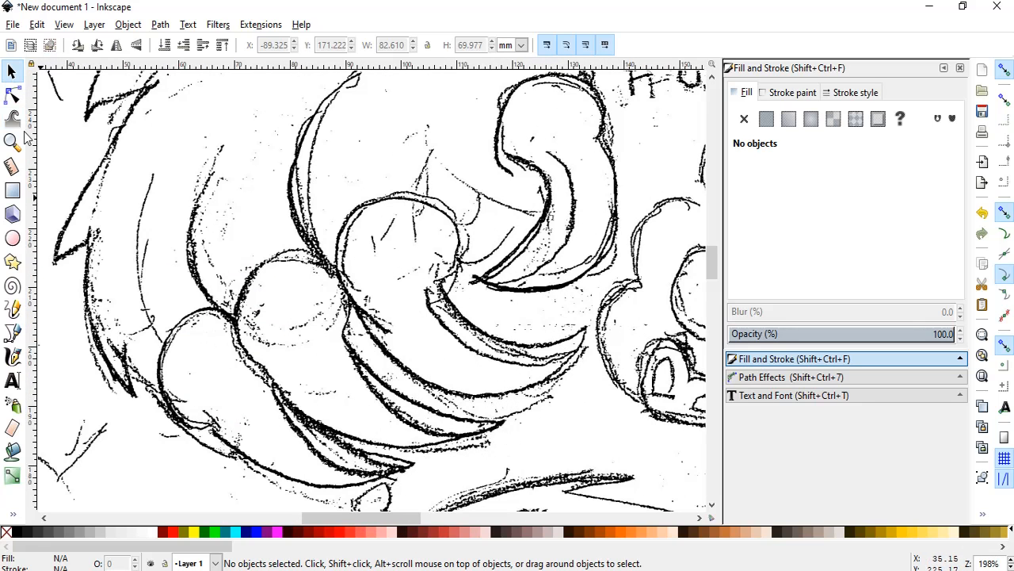
left_click(12, 334)
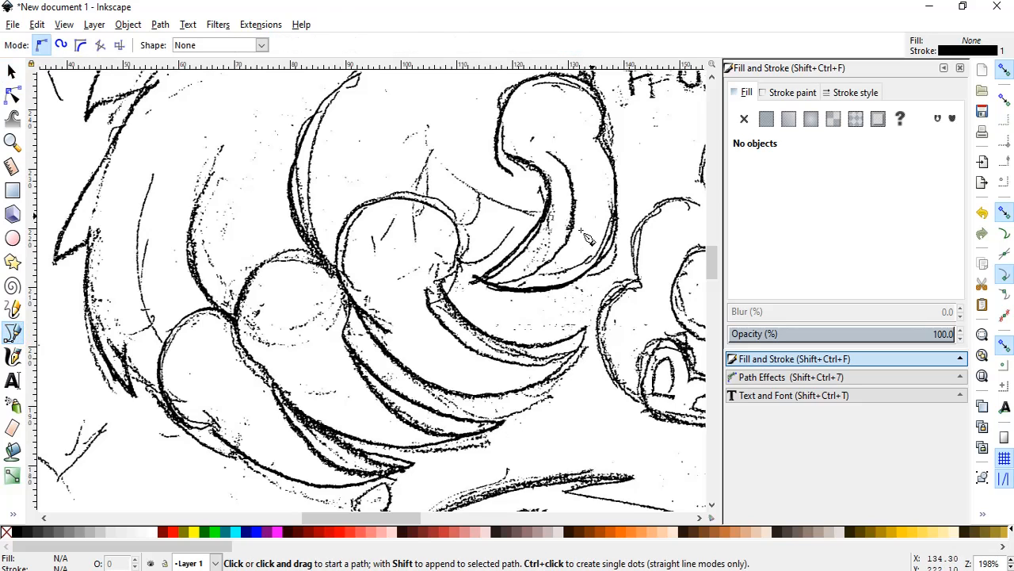
left_click(474, 279)
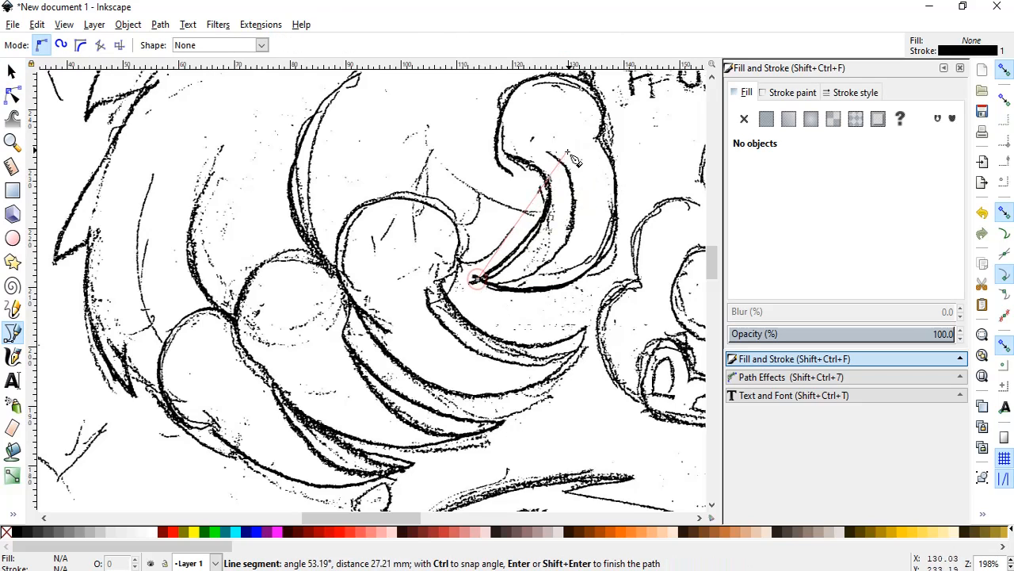
left_click_drag(557, 162, 470, 29)
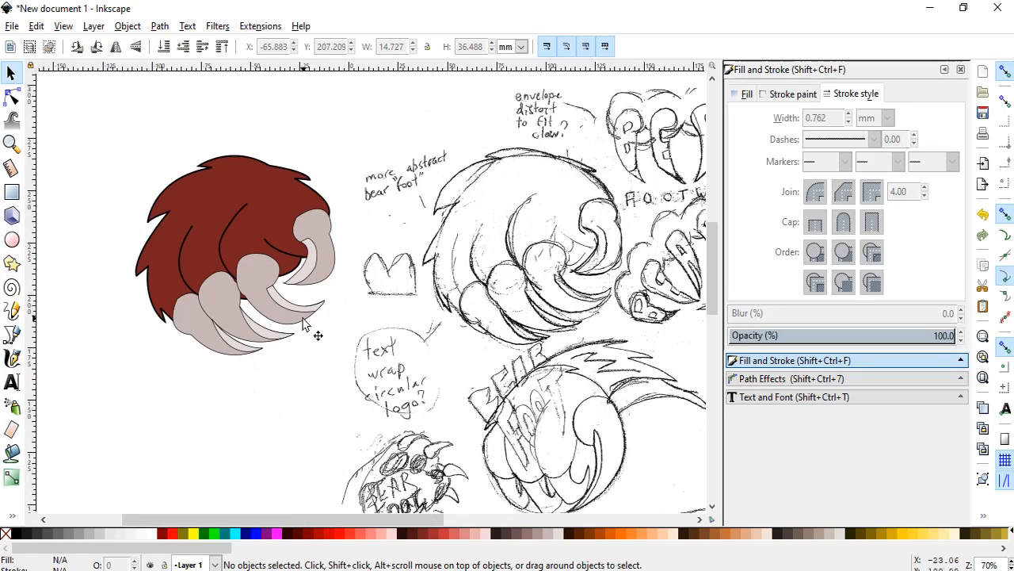
Copy all the shapes of the traced bear foot and place the duplicate in the empty area to the left of the original.
key("ctrl")
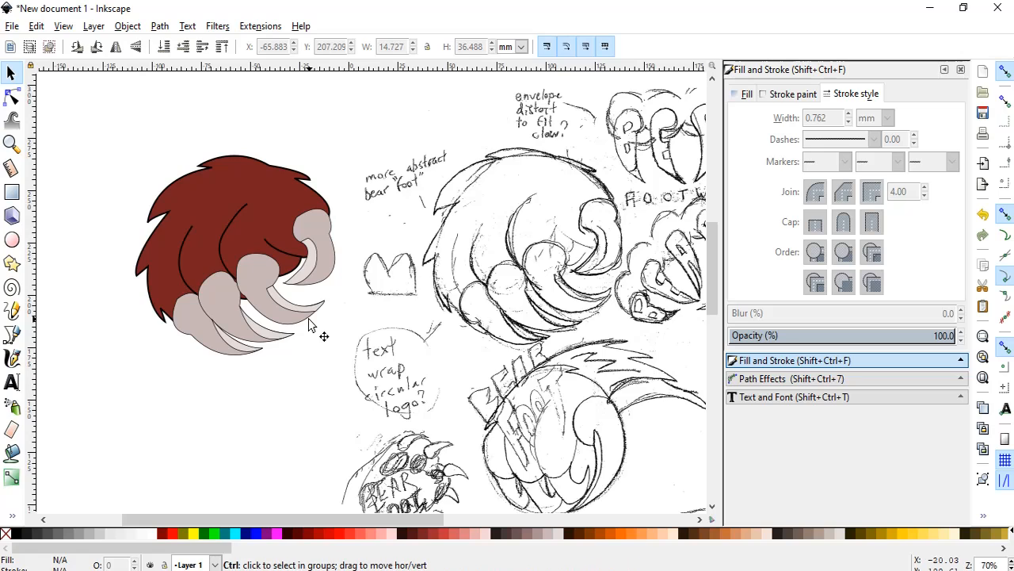
scroll(317, 323, "down", 1)
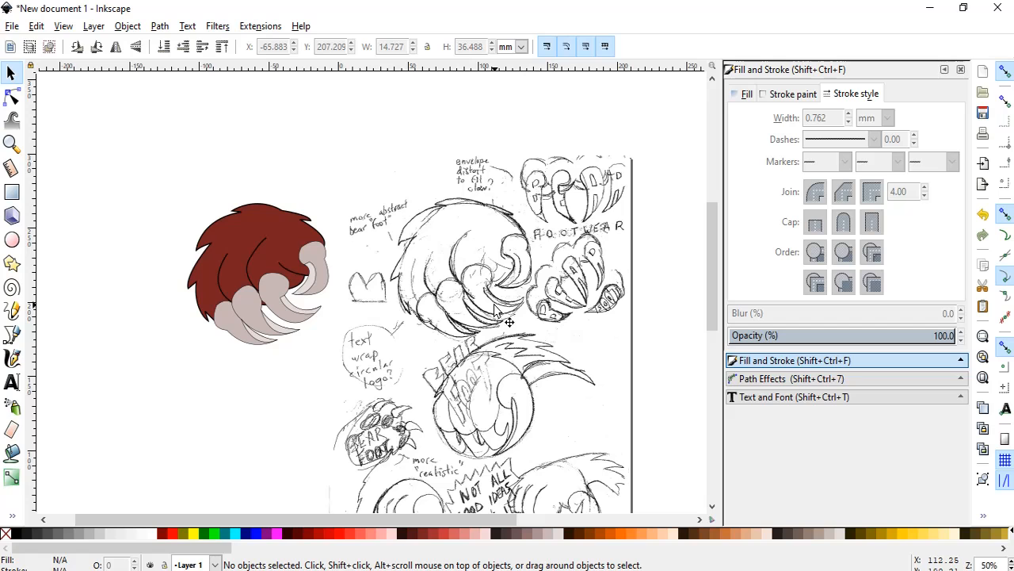
left_click(11, 73)
left_click_drag(175, 194, 331, 366)
key("ctrl+c")
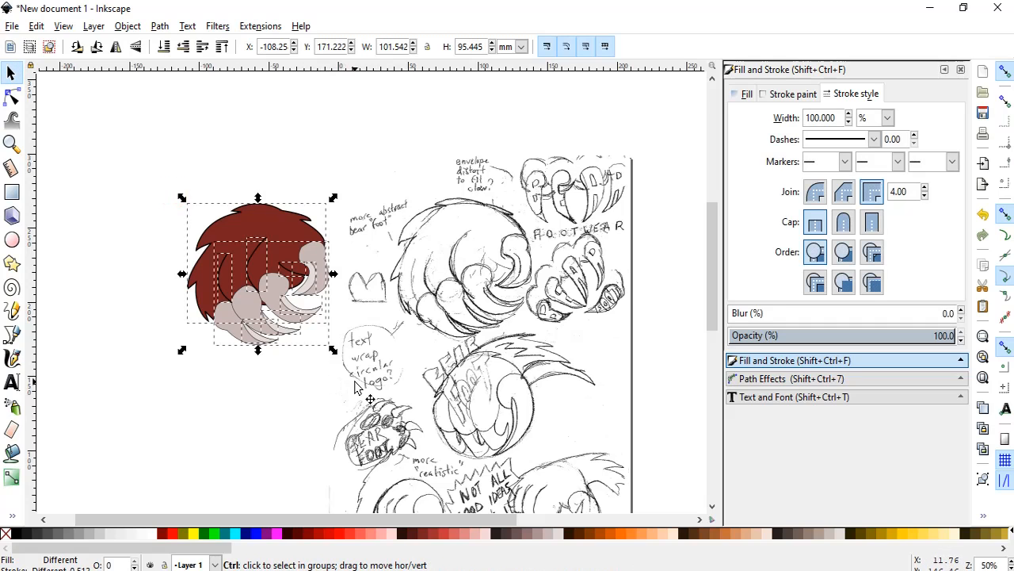
key("ctrl+v")
left_click_drag(375, 373, 133, 244)
scroll(451, 520, "left", 1)
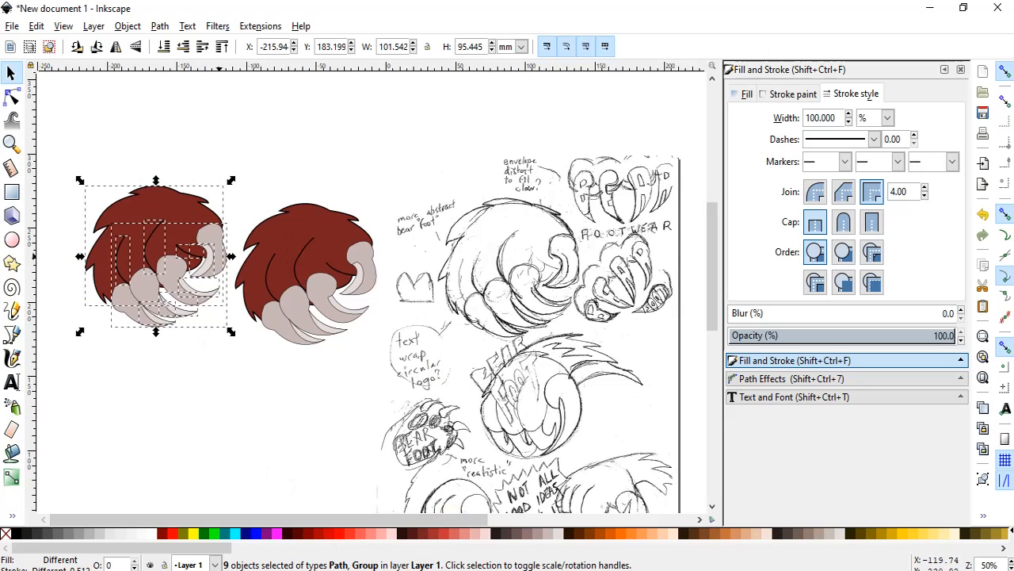
Ungroup the toe group of the left bear foot copy.
left_click(197, 378)
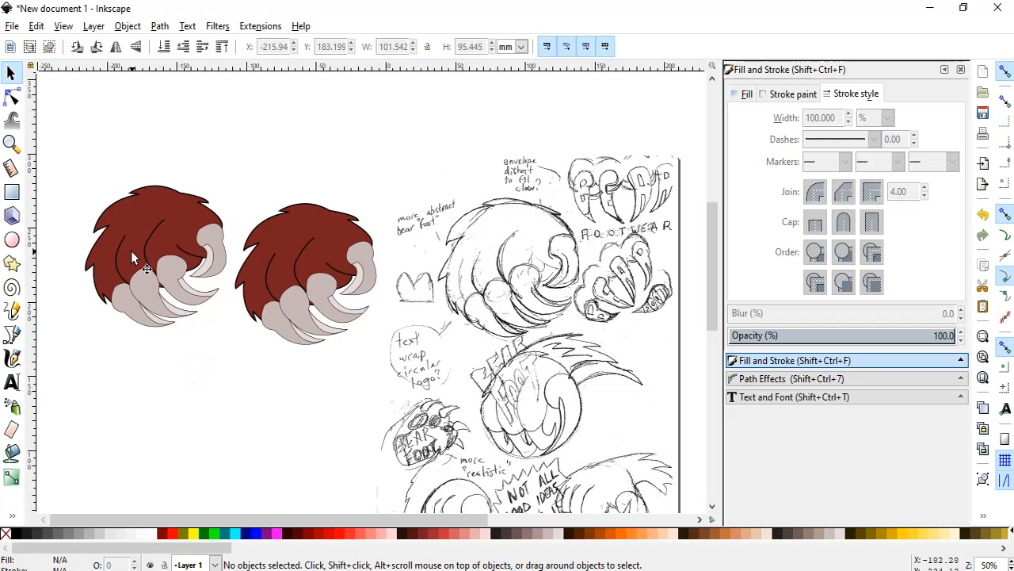
left_click(139, 271)
left_click(129, 273)
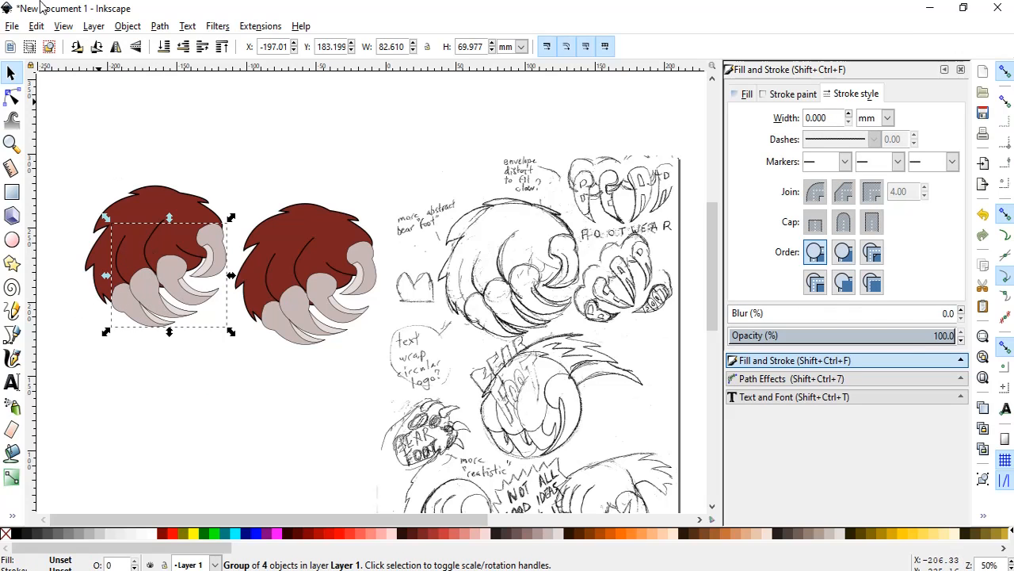
left_click(128, 26)
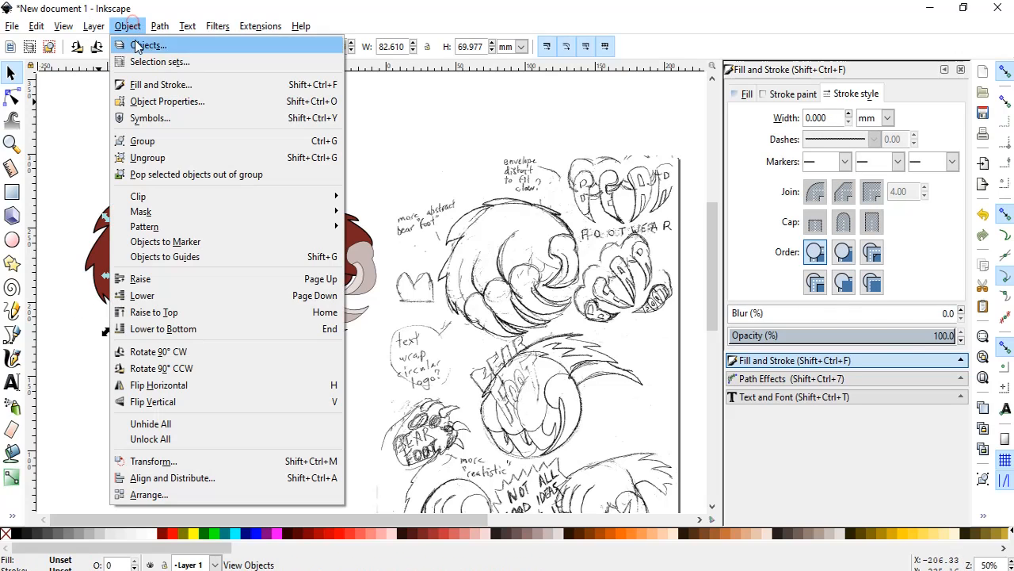
left_click(170, 153)
left_click(107, 347)
Fill the lowest left toe and the body of the left copy with dark brown 280B0B.
left_click(124, 308)
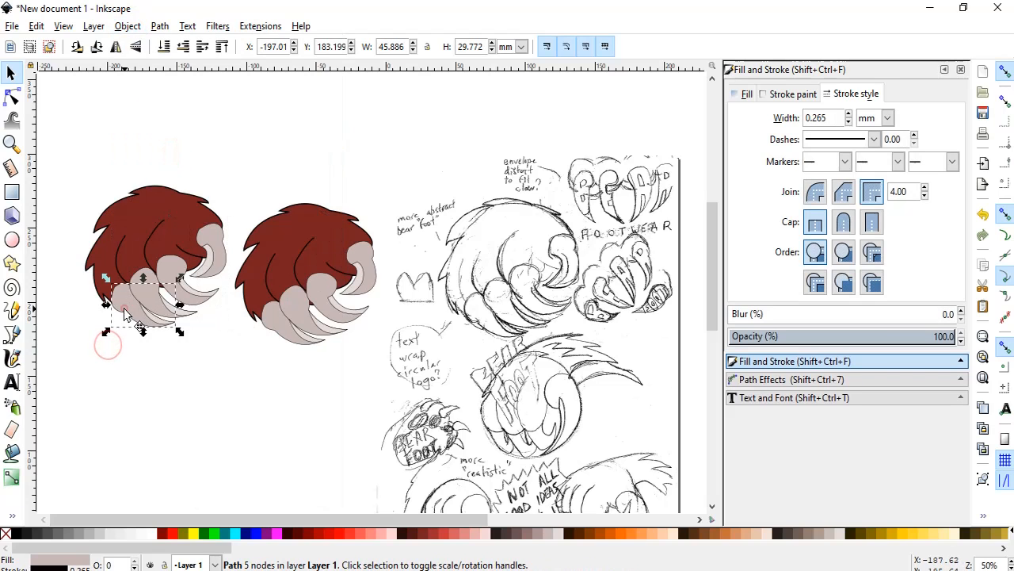
left_click(402, 530)
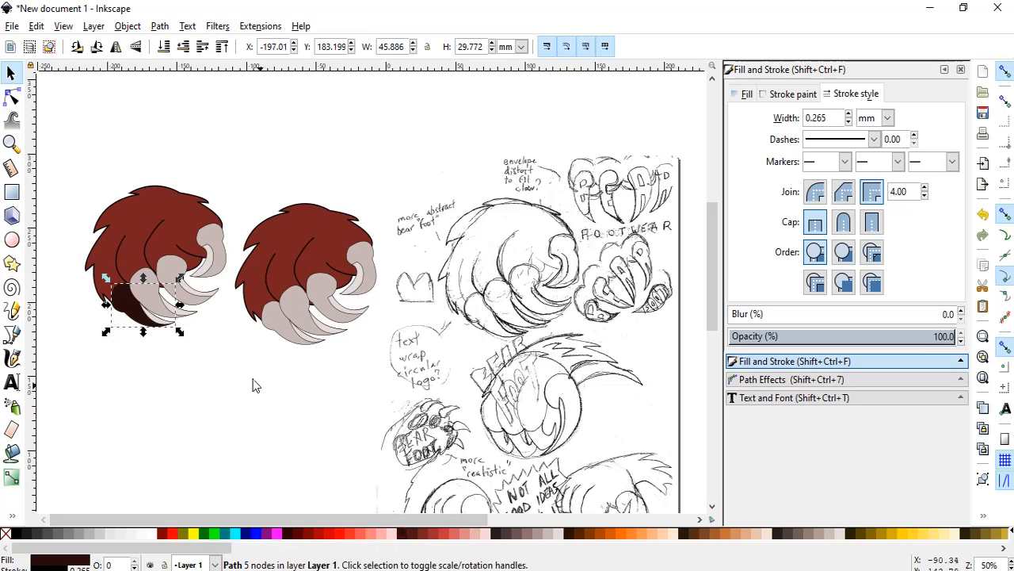
left_click(125, 269)
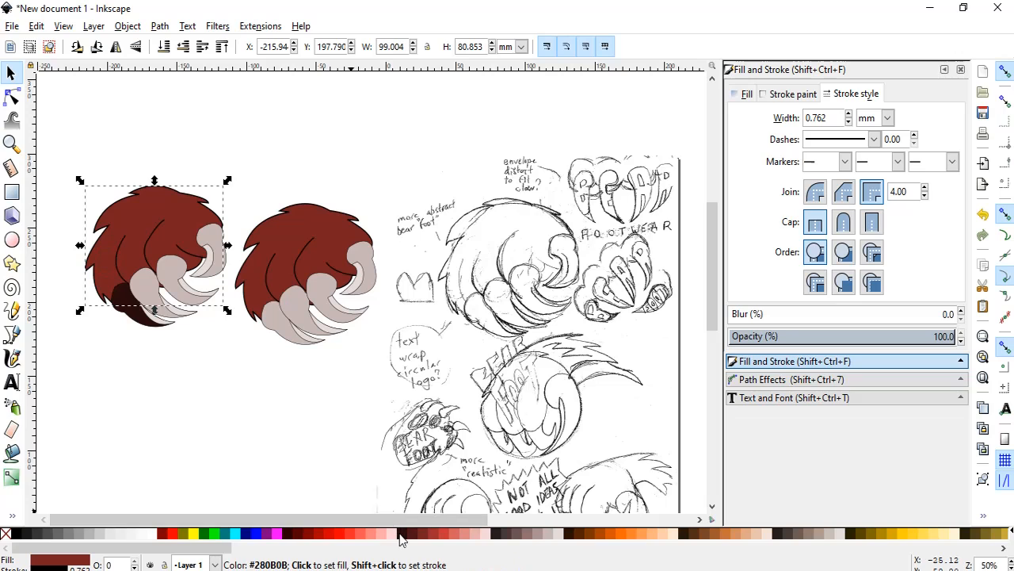
left_click(402, 531)
Fill the left copy's remaining three toes with the same dark brown 280B0B.
left_click(154, 290)
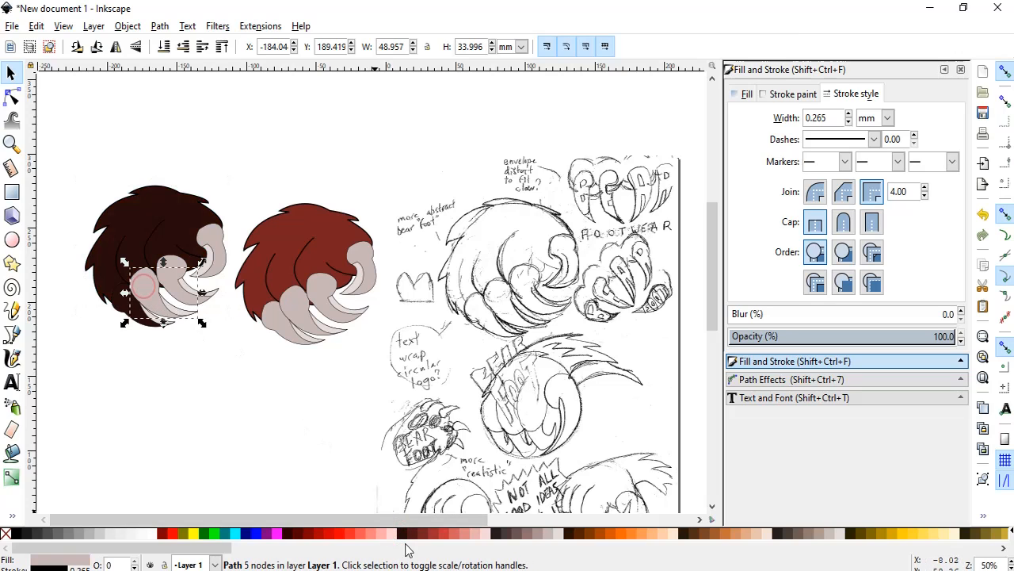
left_click(172, 278)
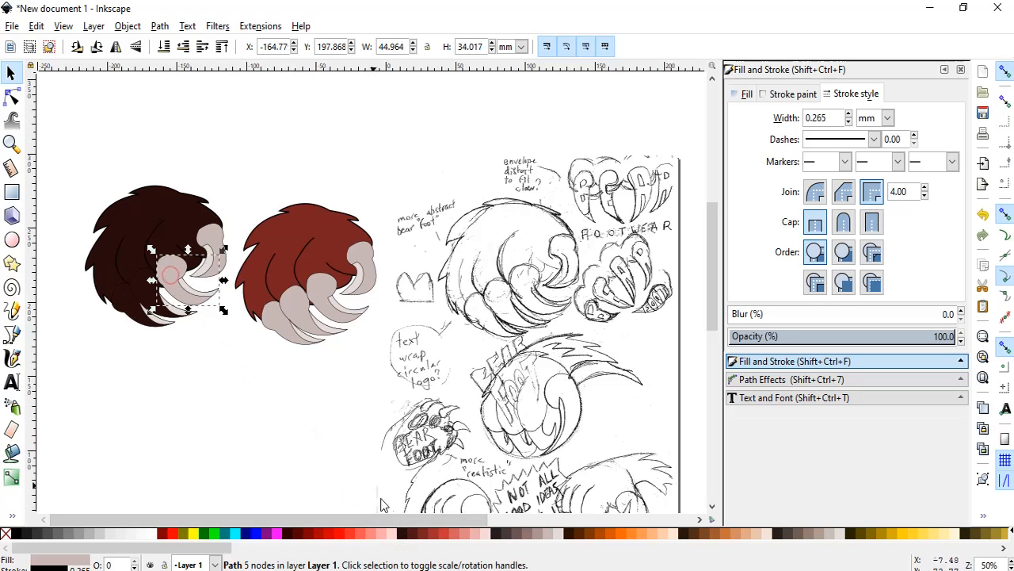
left_click(397, 532)
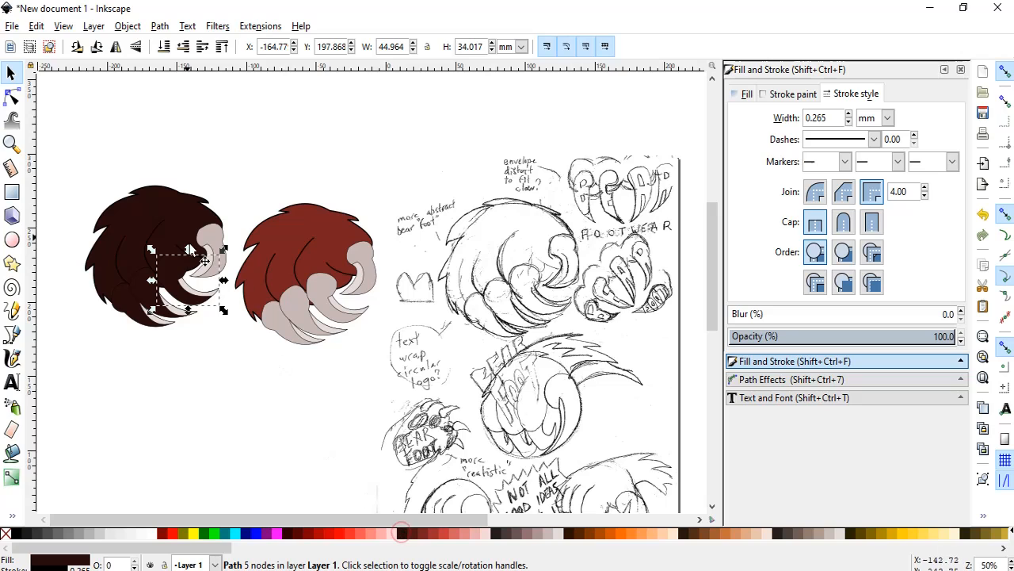
left_click(204, 240)
left_click(401, 533)
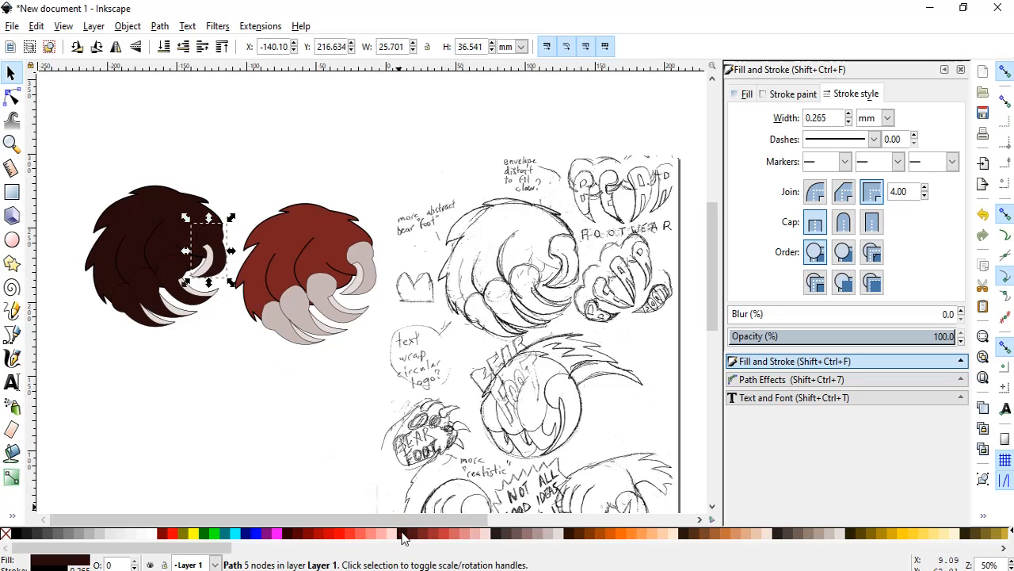
Fill the light claw piece on the copy's rightmost toe with dark brown 280B0B.
left_click(206, 270)
left_click(402, 534)
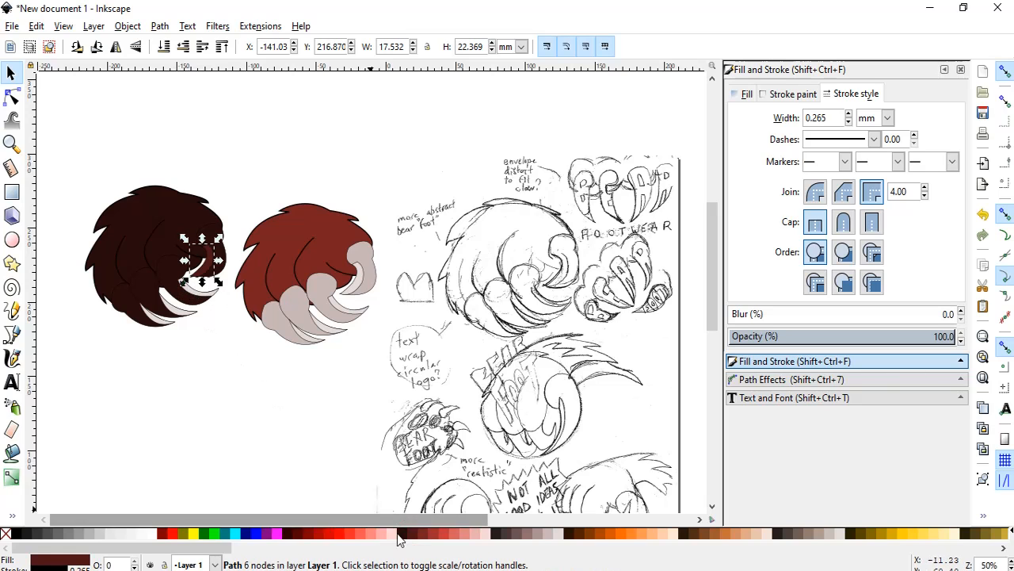
left_click(404, 533)
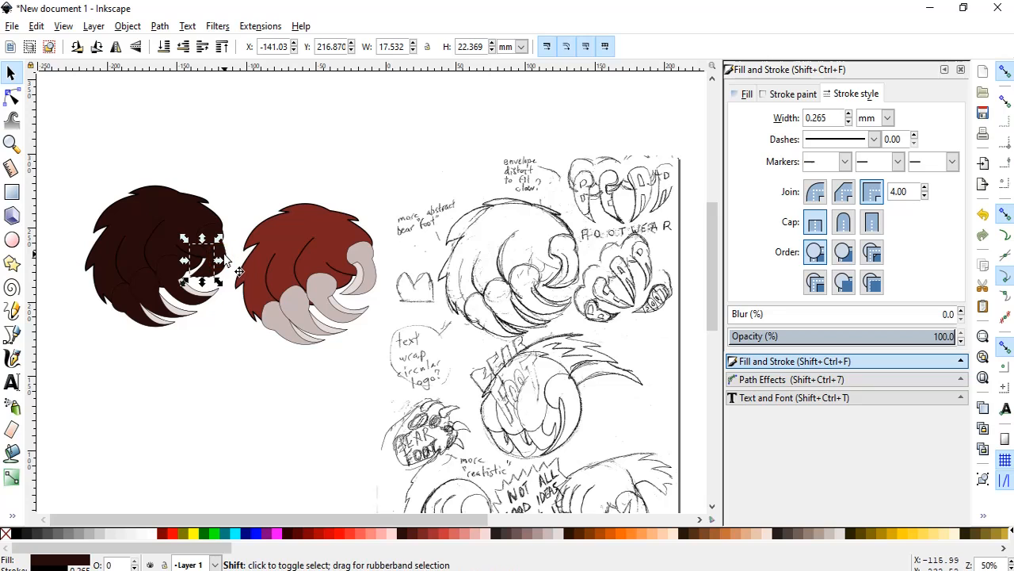
Merge the copy's rightmost toe and its claw piece into one path with Union.
left_click(210, 257, "shift")
left_click(127, 26)
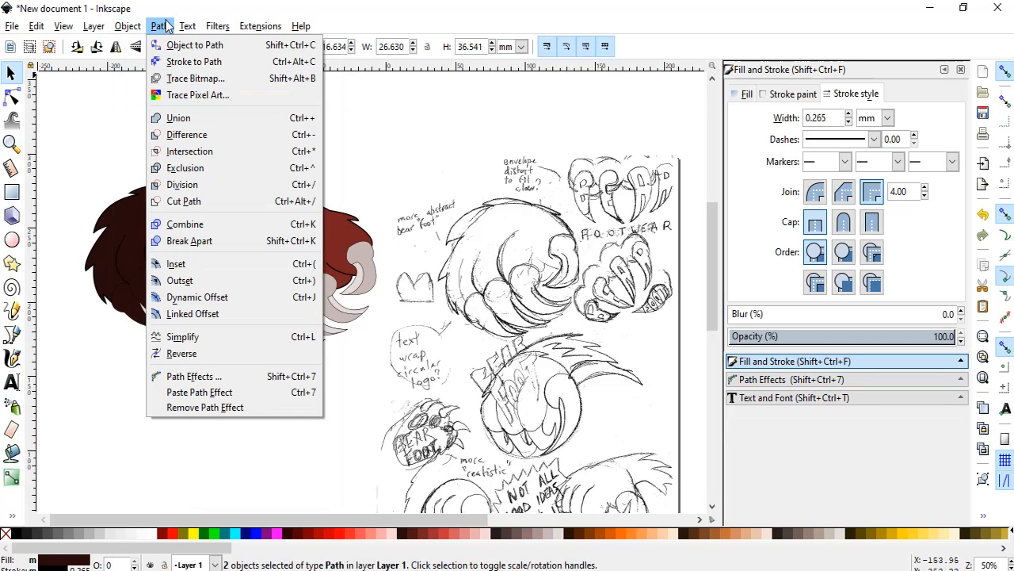
mouse_move(159, 26)
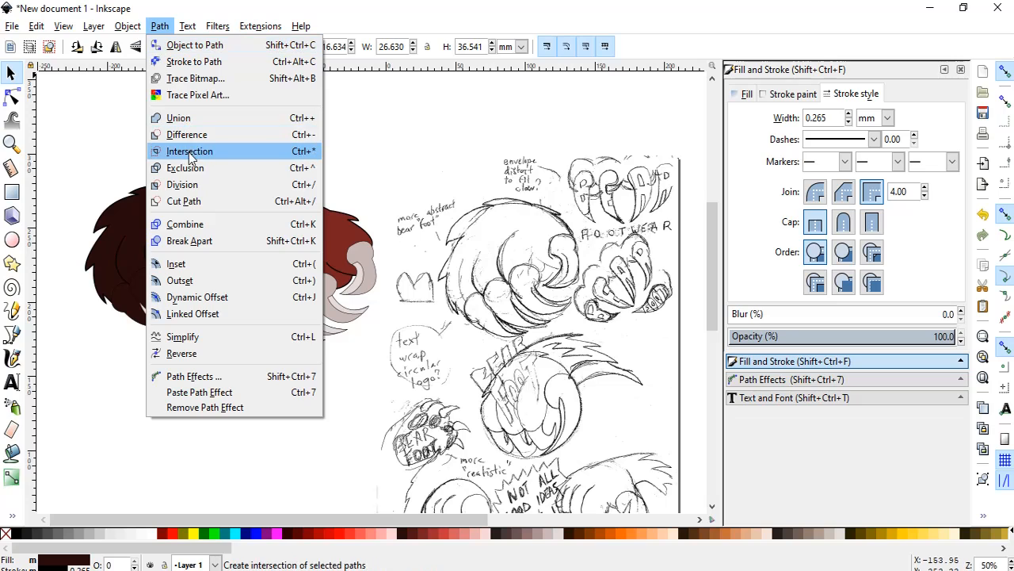
left_click(198, 118)
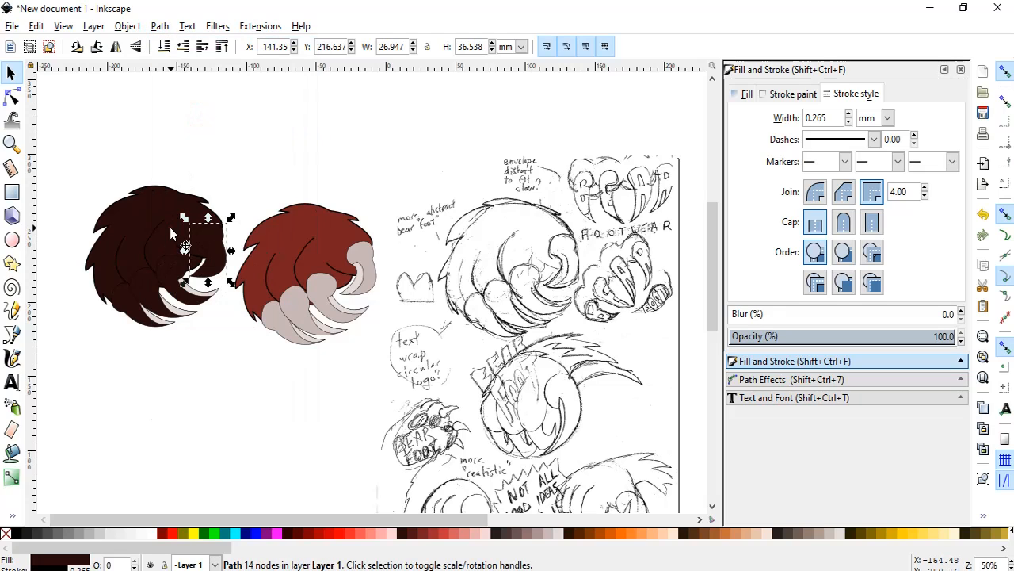
Merge the copy's body with the third toe from the left and that toe's light claw piece using Union.
left_click(170, 227)
left_click(195, 294, "shift")
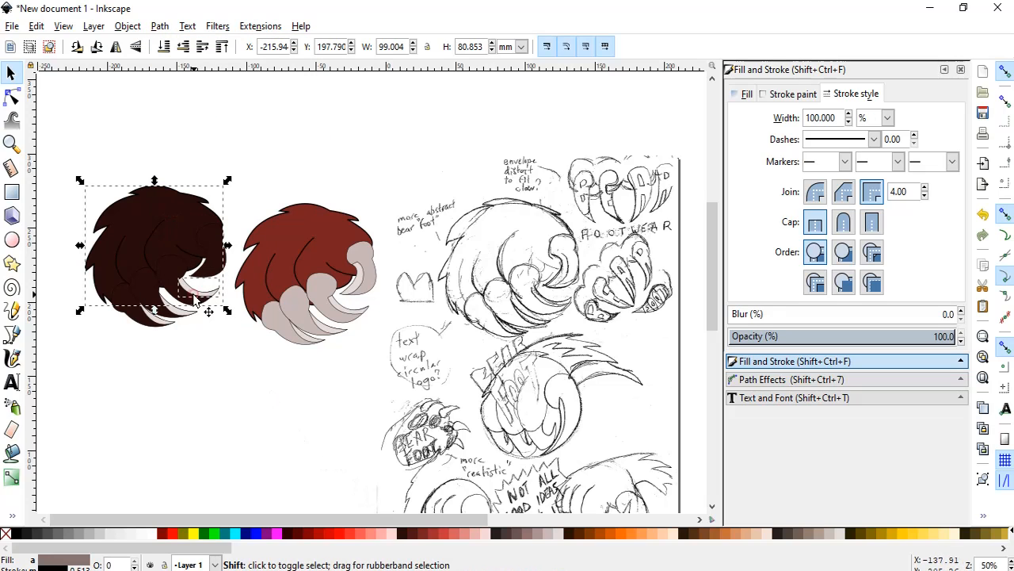
left_click(168, 281, "shift")
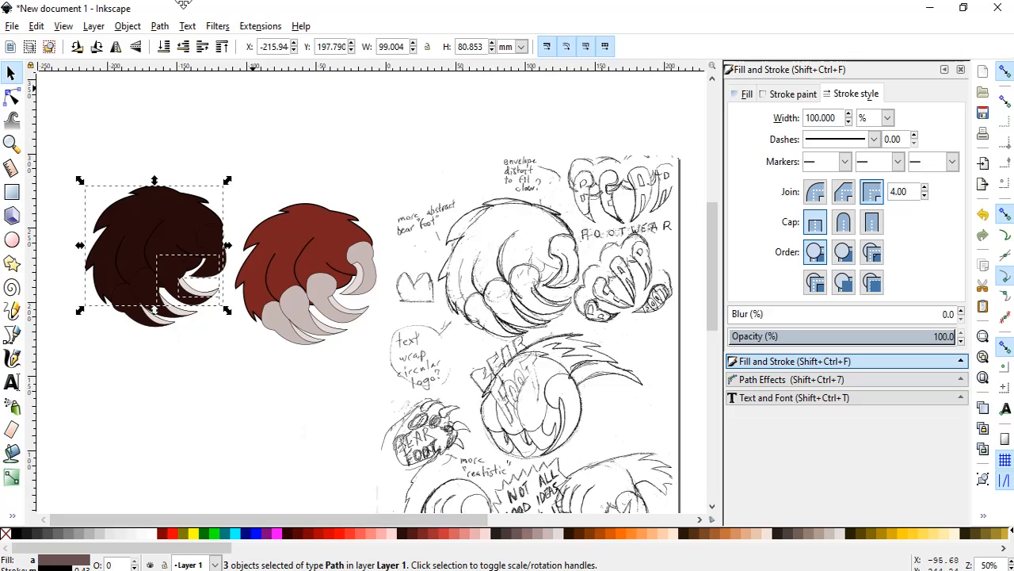
left_click(167, 27)
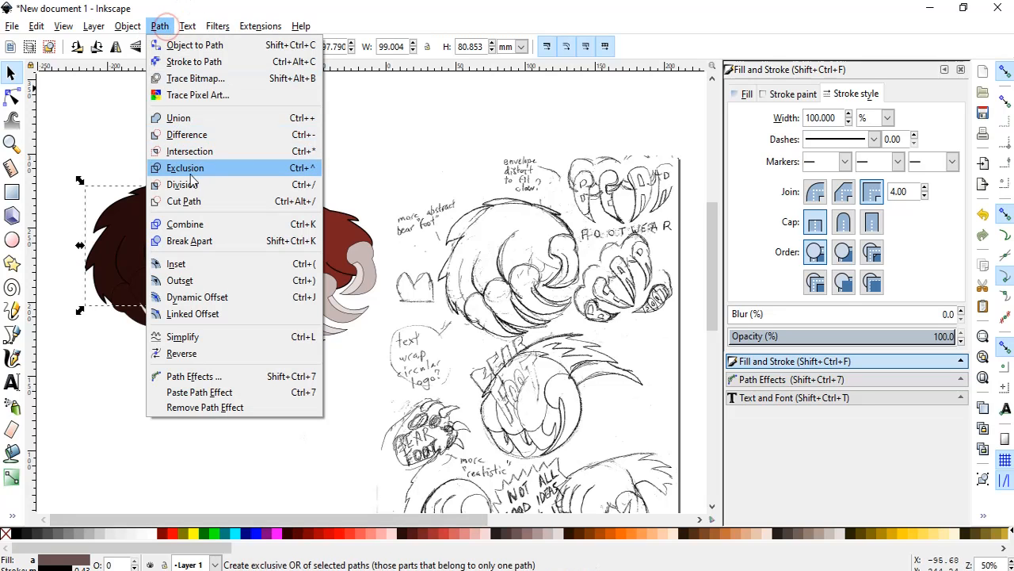
left_click(193, 119)
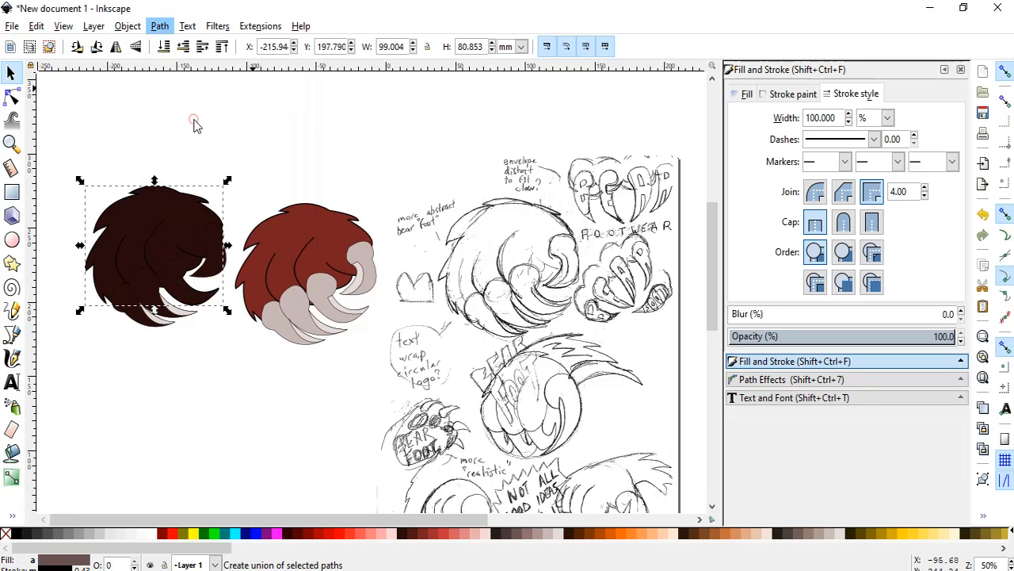
Merge the dark copy's body with its two leftmost toes and the second toe's light claw piece using Union.
left_click(155, 303)
left_click(149, 301, "shift")
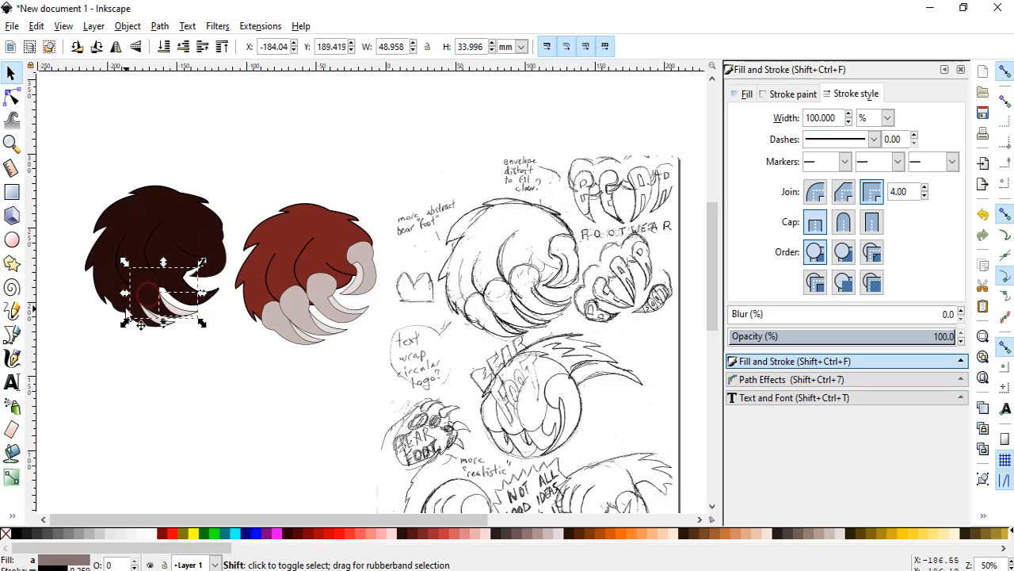
left_click(126, 313, "shift")
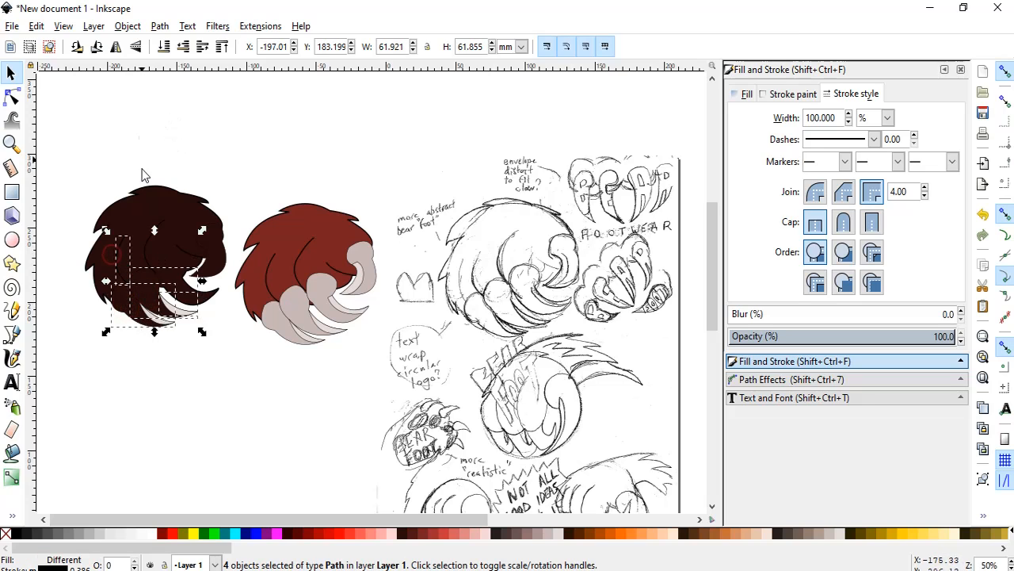
left_click(123, 253, "shift")
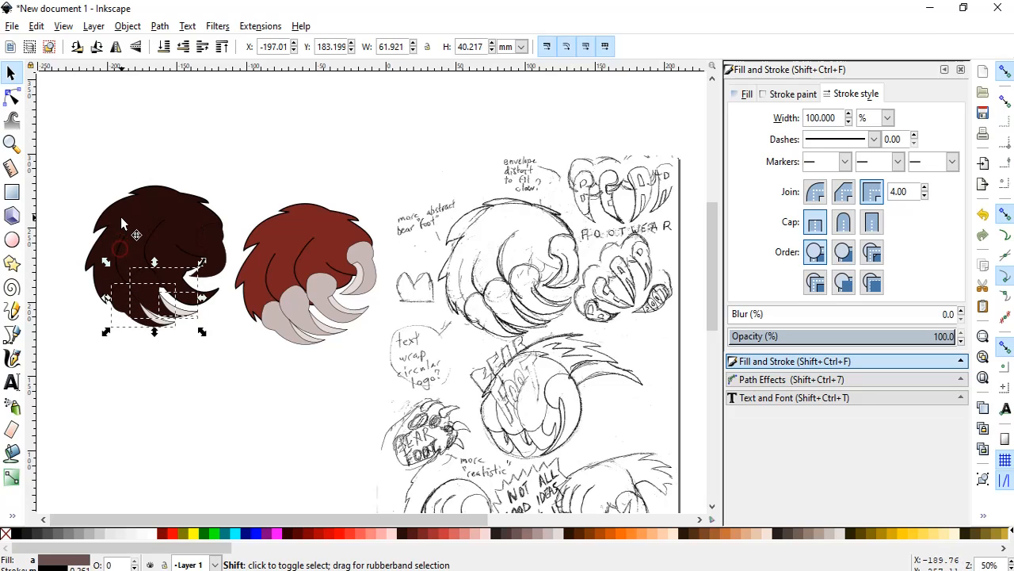
left_click(135, 233, "shift")
left_click(159, 27)
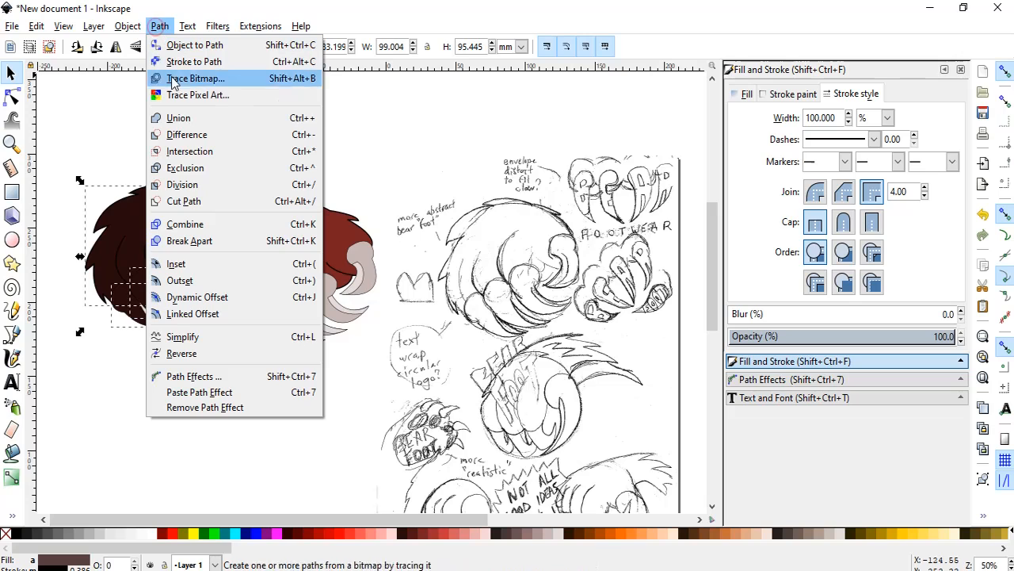
left_click(182, 117)
left_click(180, 363)
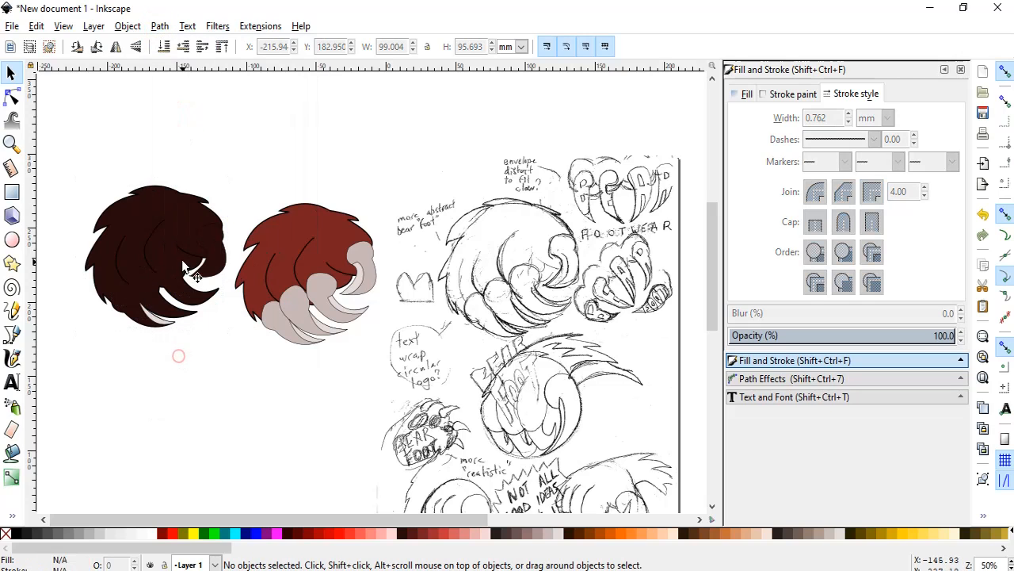
Delete the three curved detail lines left inside the dark foot copy.
left_click(189, 258)
key("Delete")
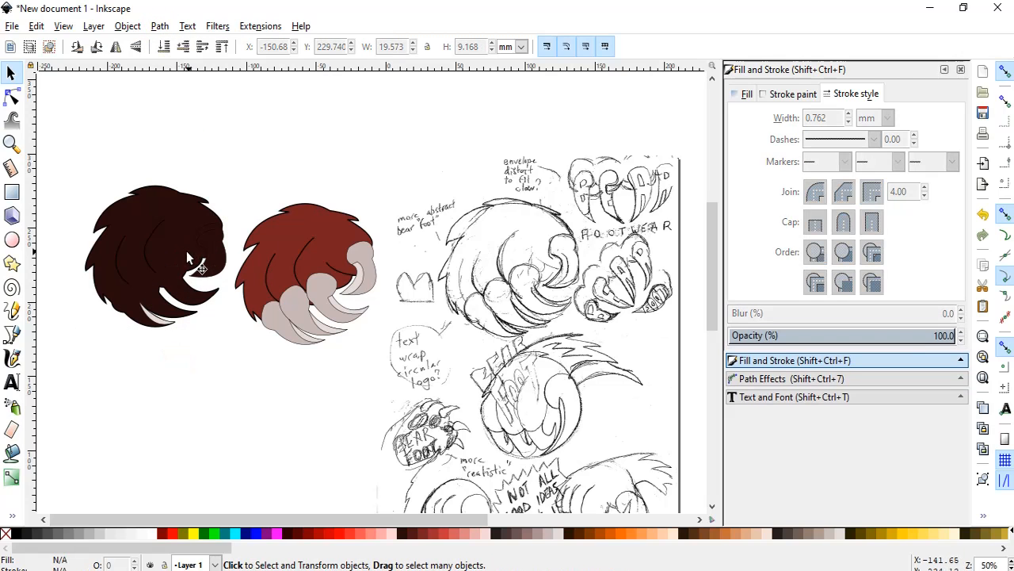
left_click(150, 265)
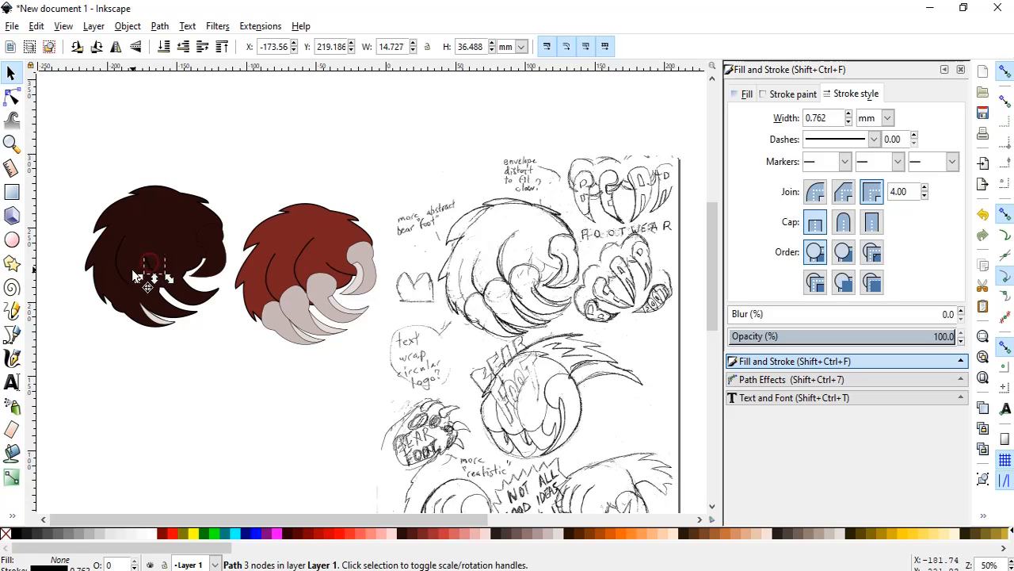
key("Delete")
left_click(120, 275)
key("Delete")
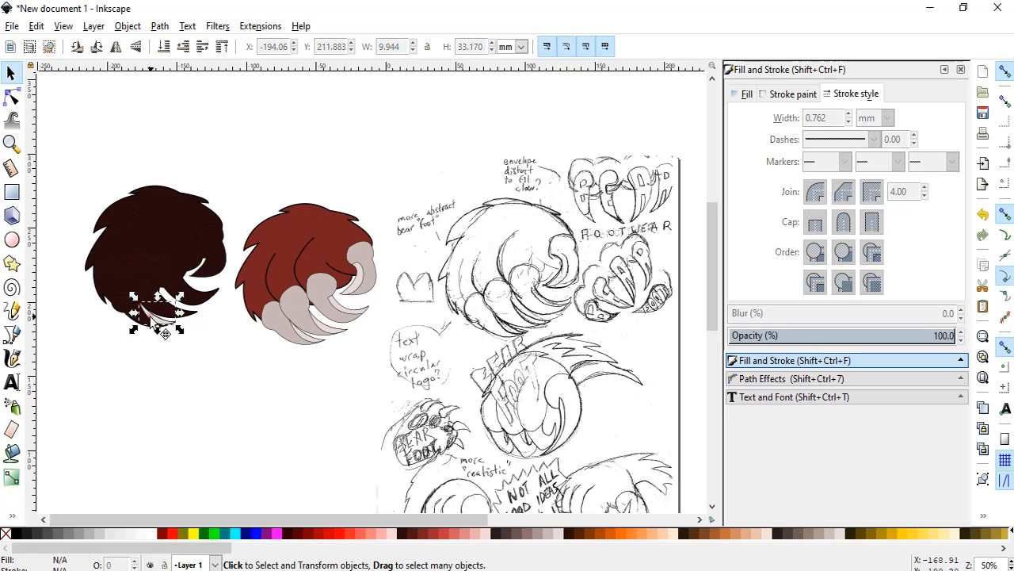
Merge the leftmost toe's light claw piece into the dark foot silhouette using Union.
left_click(168, 317)
left_click(120, 288, "shift")
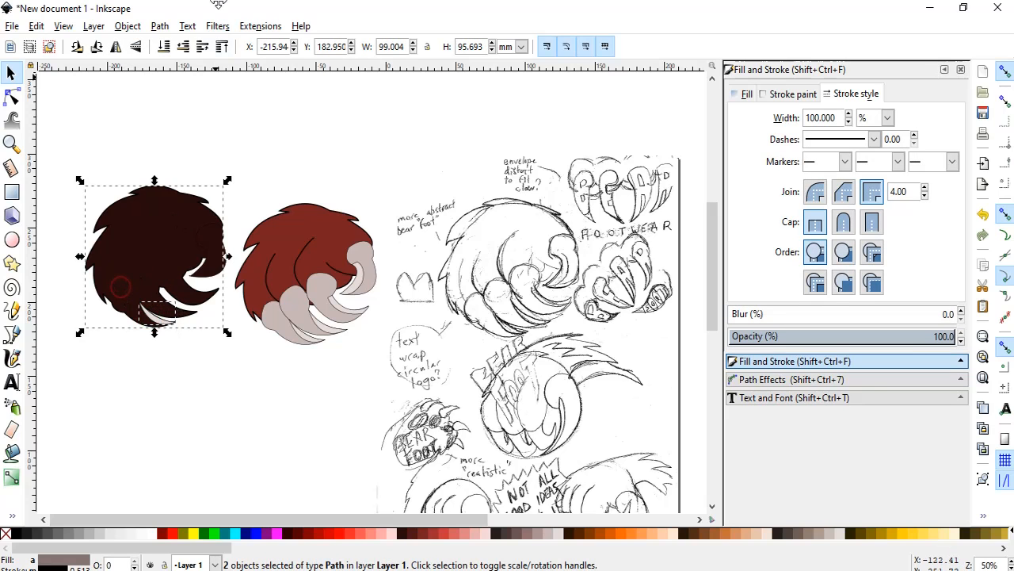
left_click(159, 26)
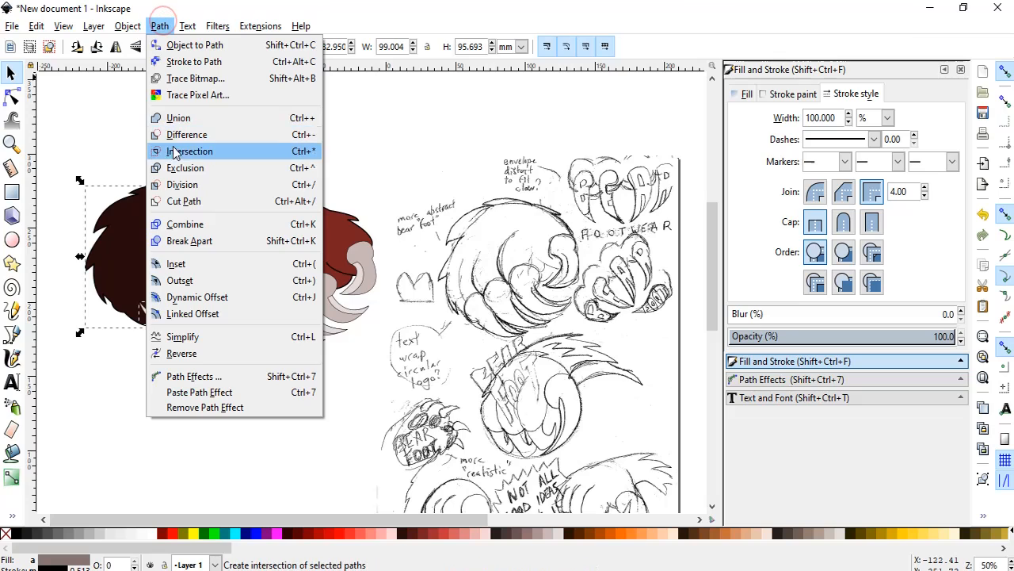
left_click(180, 118)
left_click(168, 342)
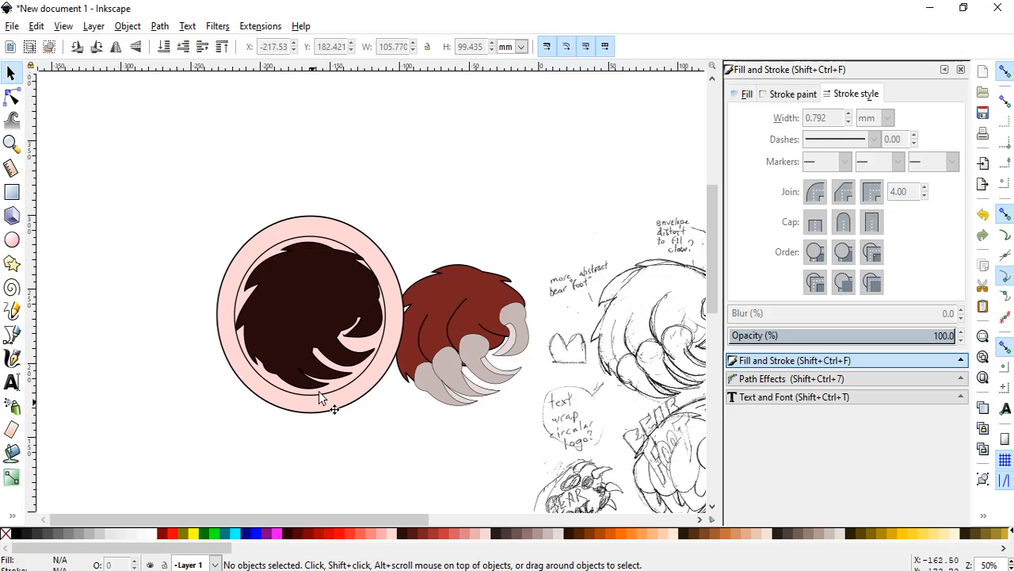
Center the inner and outer pink ellipses behind the dark foot on each other, both horizontally and vertically.
left_click(236, 309)
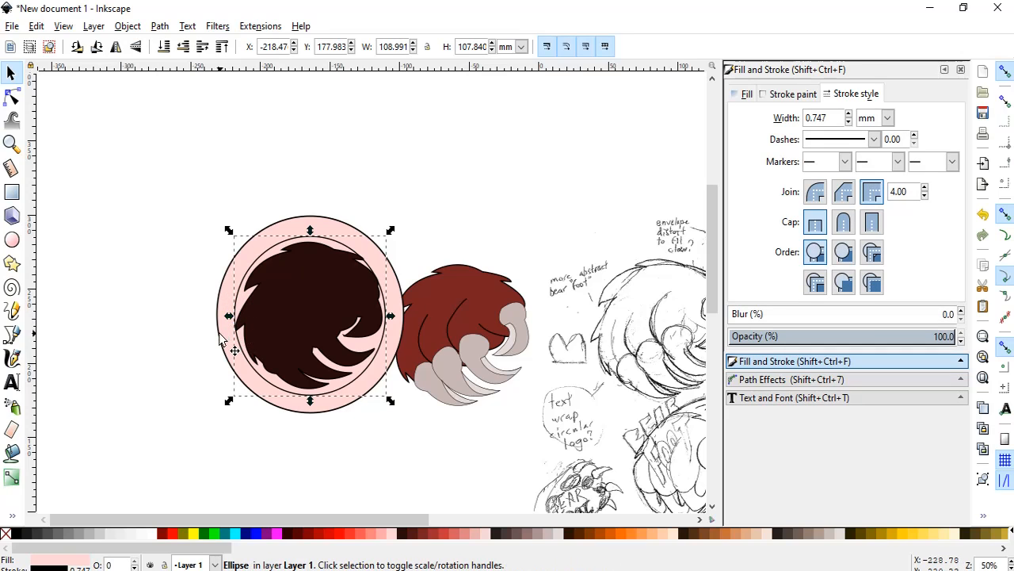
key("shift")
left_click(220, 338, "shift")
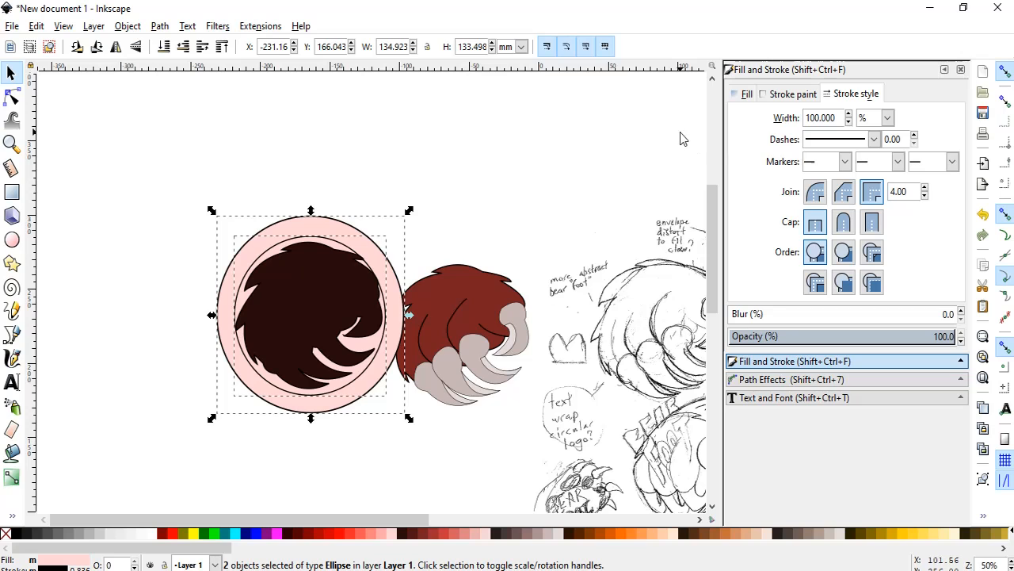
left_click(156, 27)
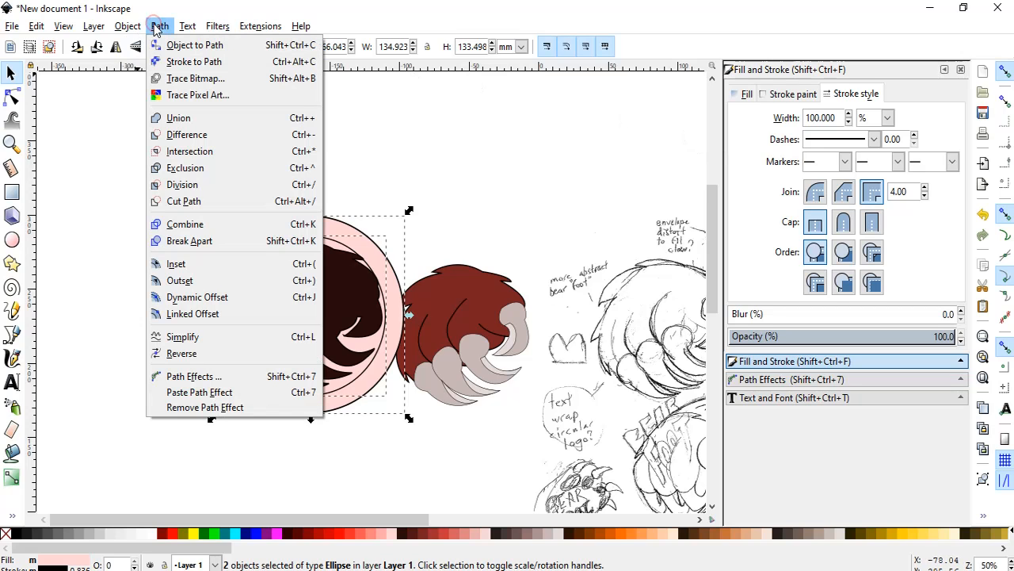
mouse_move(143, 27)
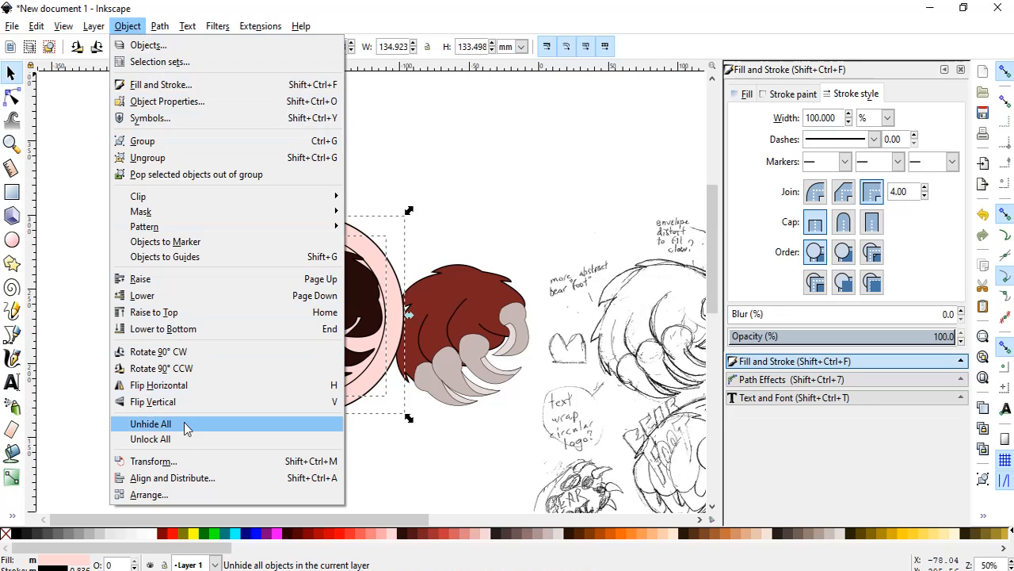
left_click(196, 478)
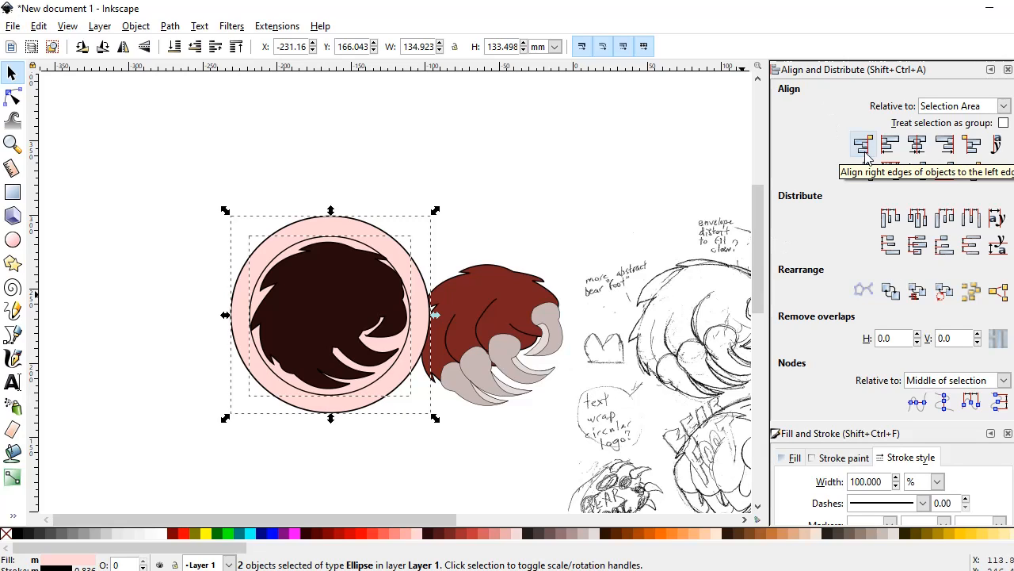
left_click(916, 146)
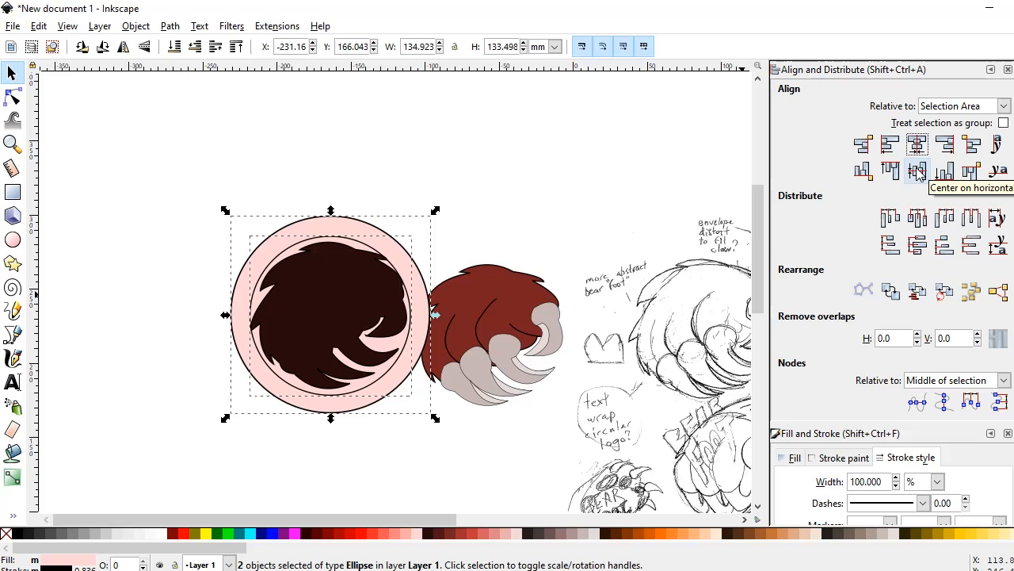
left_click(917, 171)
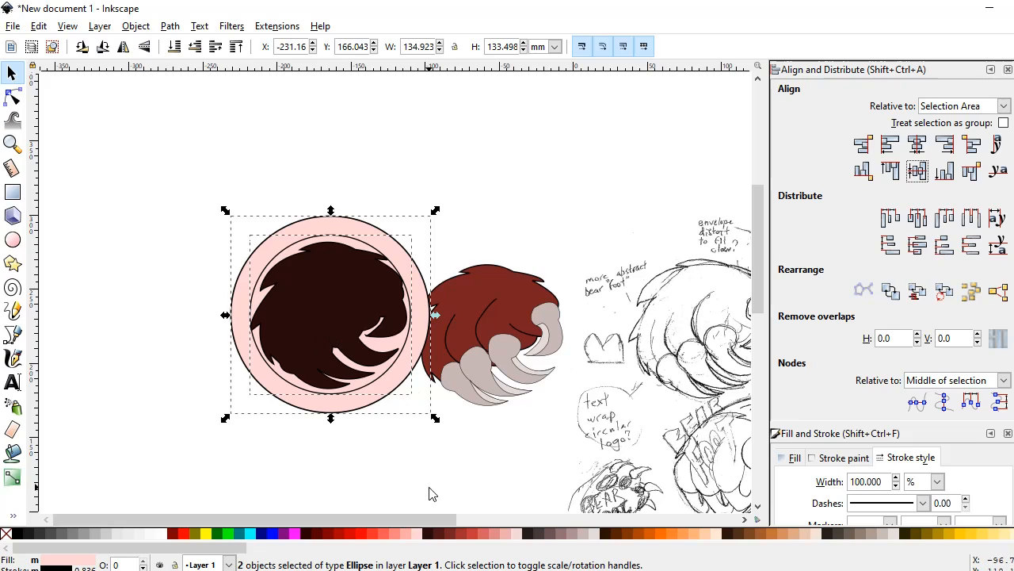
left_click(442, 465)
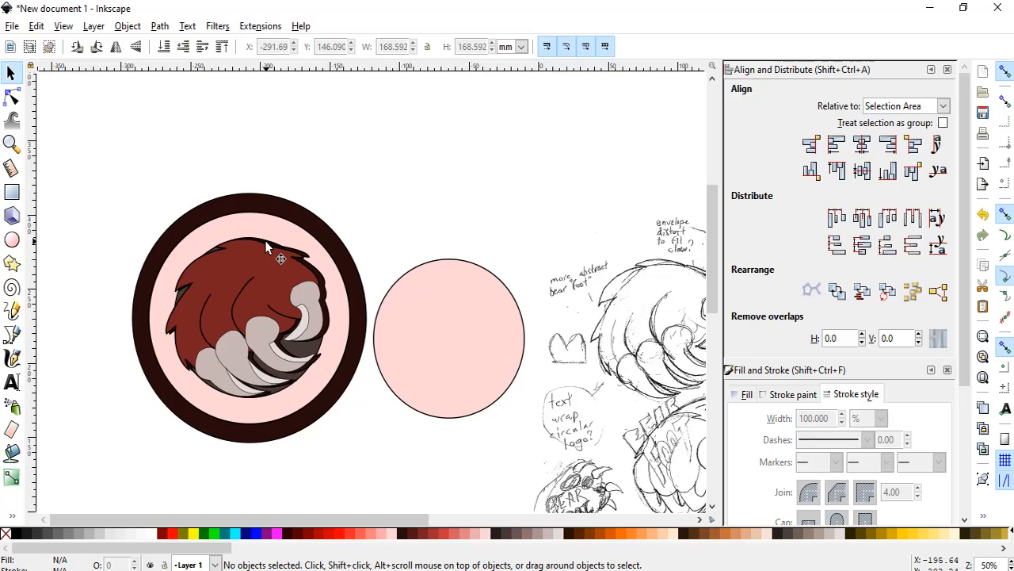
Draw a wide text frame in the empty area above the badge and the separate pink circle.
left_click(426, 368)
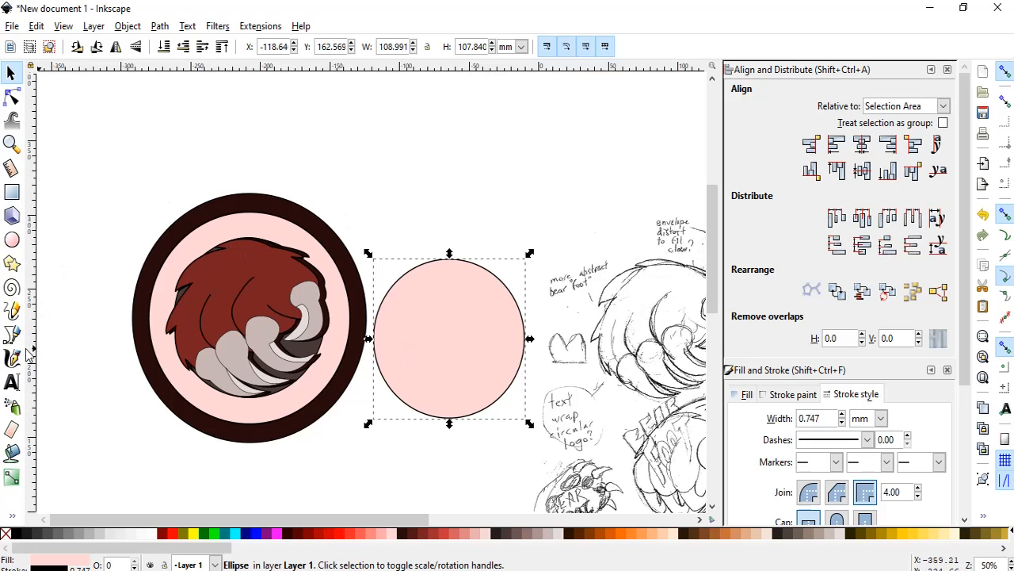
left_click(11, 381)
left_click_drag(301, 109, 542, 199)
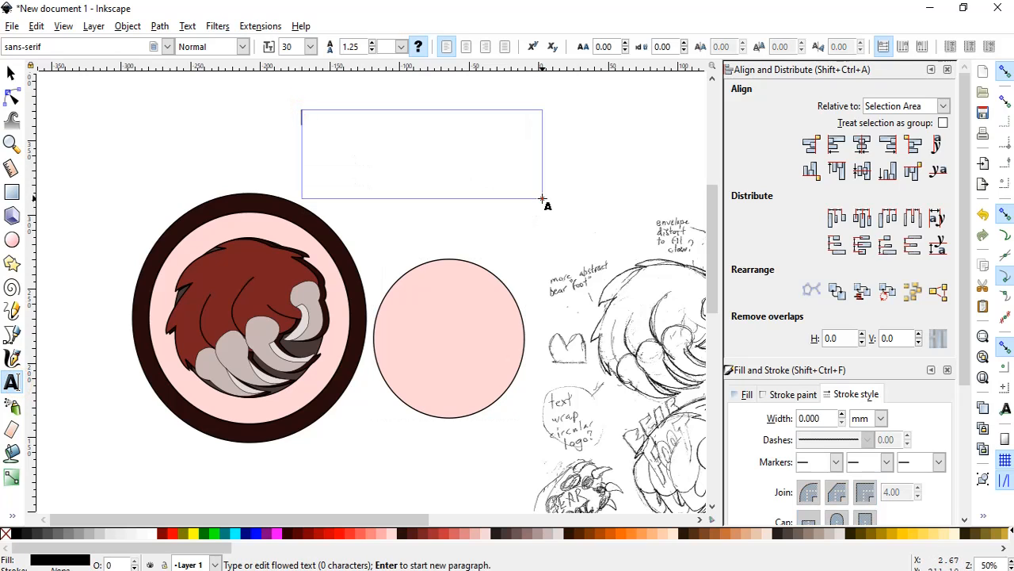
type("bEA")
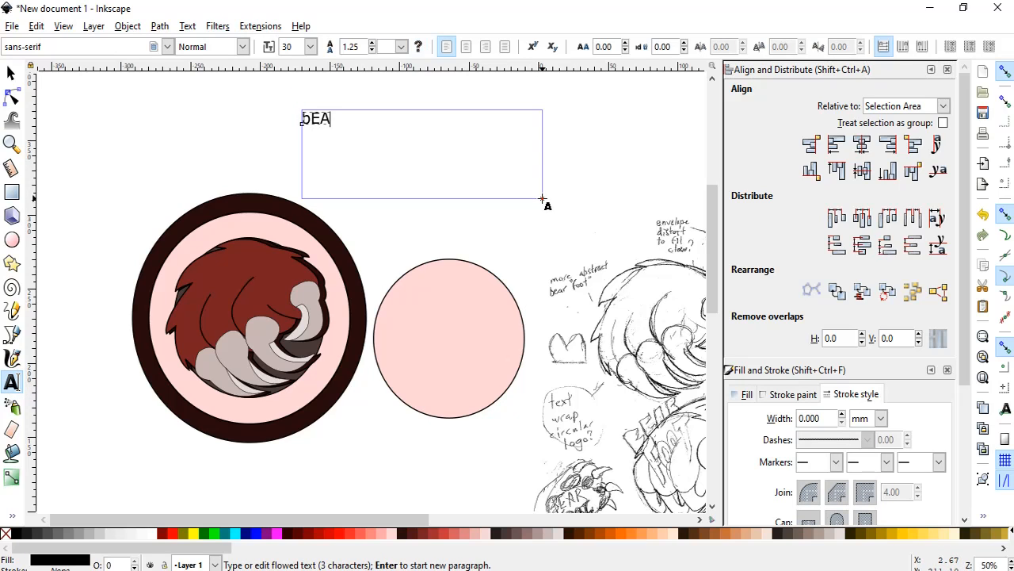
key("BackSpace")
key("BackSpace")
key("BackSpace")
type("be")
key("BackSpace")
key("BackSpace")
key("BackSpace")
key("BackSpace")
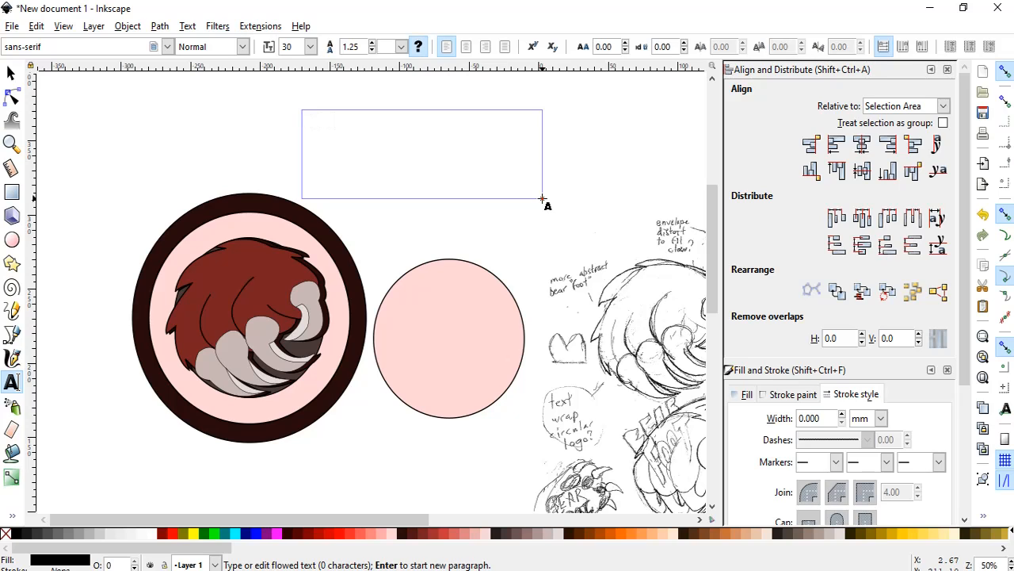
Enter BEAR FOOT in the text frame and select the whole text for formatting.
type("BEAR")
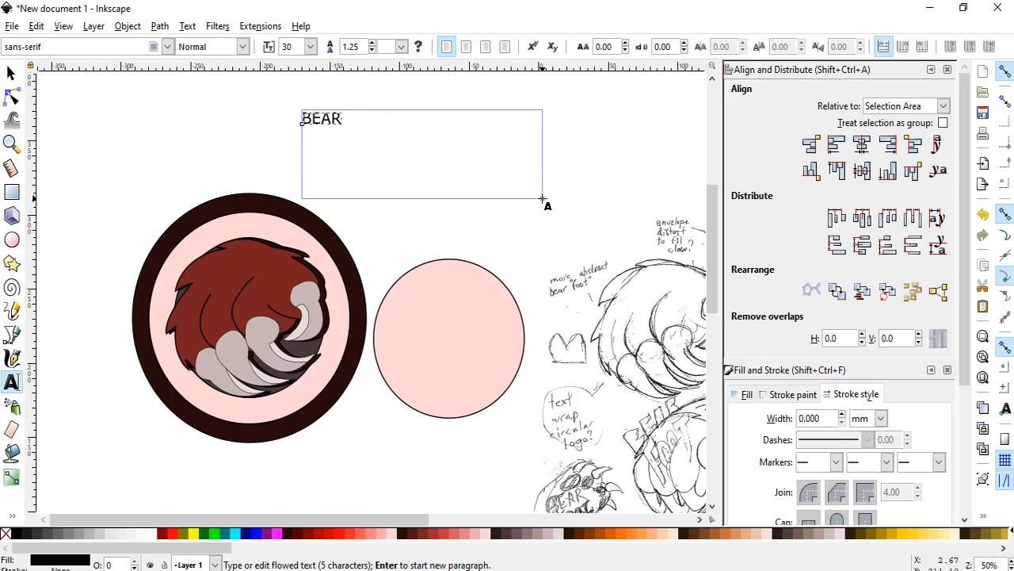
type(" FOOT")
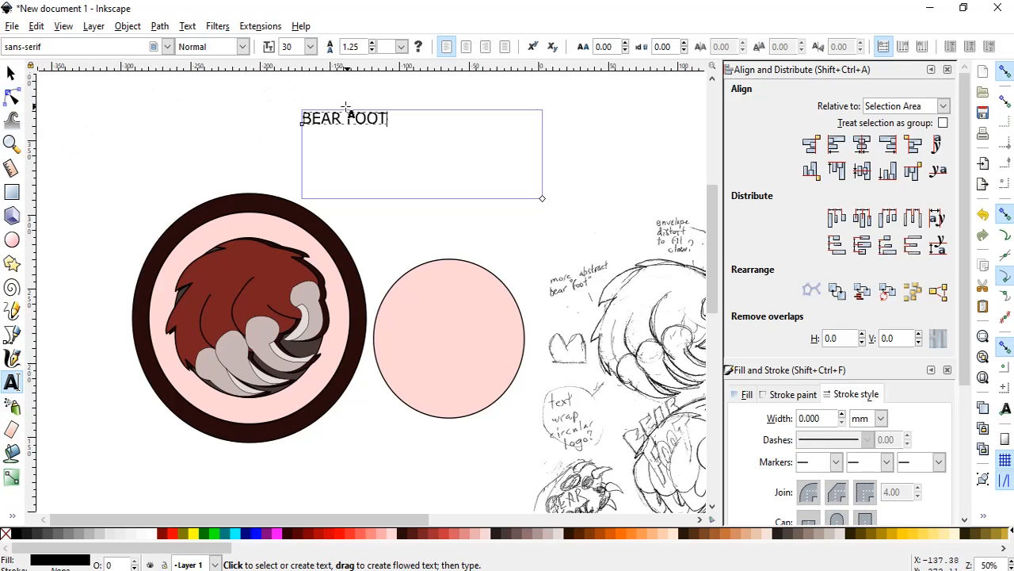
left_click(389, 121)
left_click(391, 120)
left_click(384, 118)
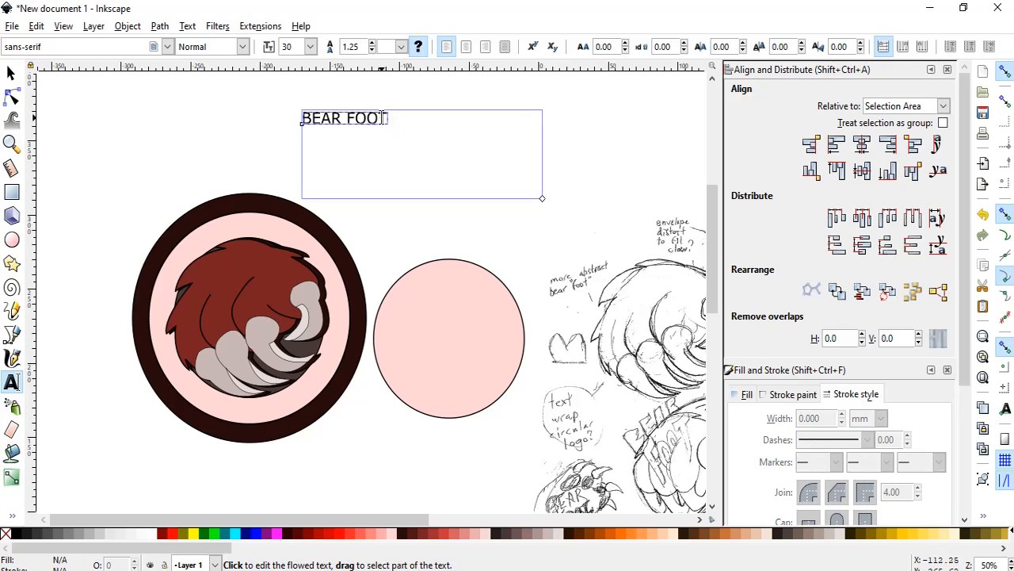
left_click(382, 118)
left_click_drag(382, 117, 231, 100)
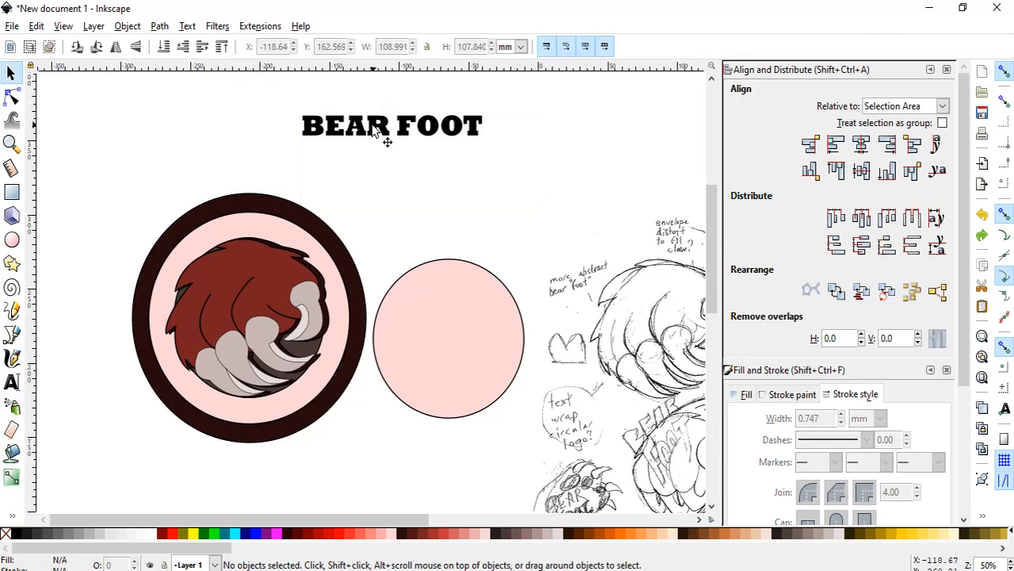
Put the BEAR FOOT text on the outline of the separate pink circle.
left_click(387, 141)
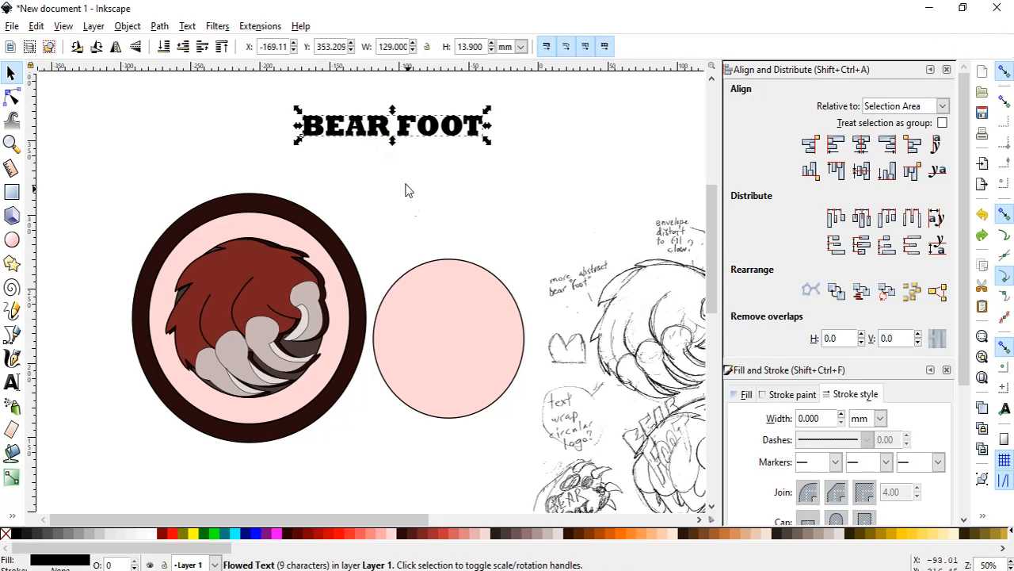
left_click(414, 279, "shift")
left_click(186, 27)
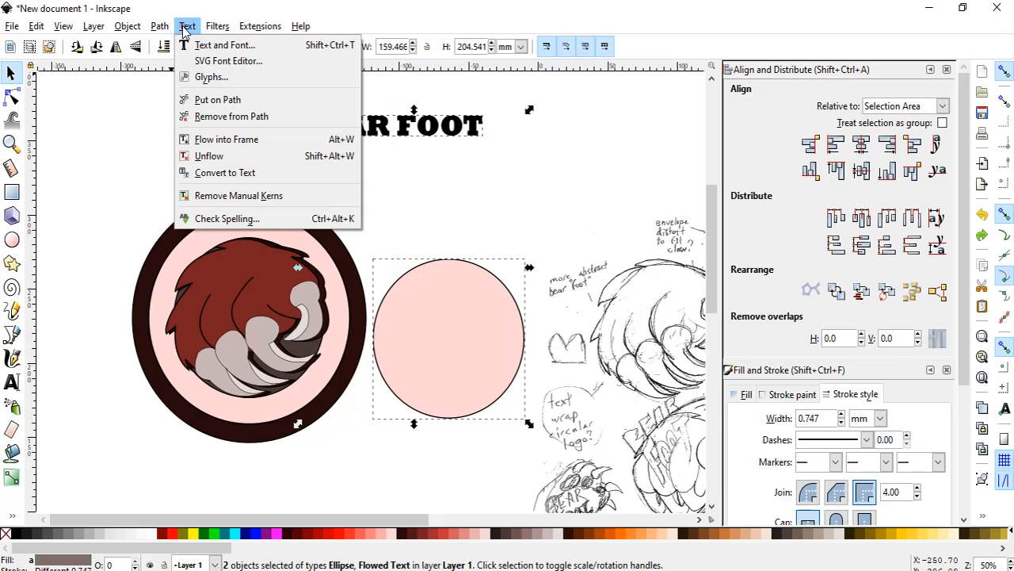
left_click(210, 101)
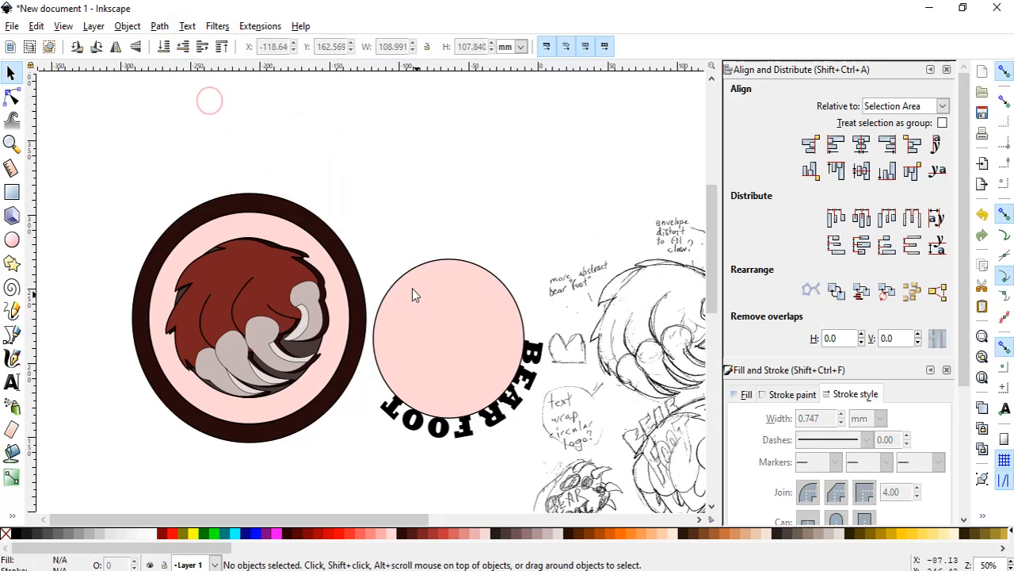
Rotate the pink circle so that BEAR FOOT arches over its upper edge.
left_click(467, 320)
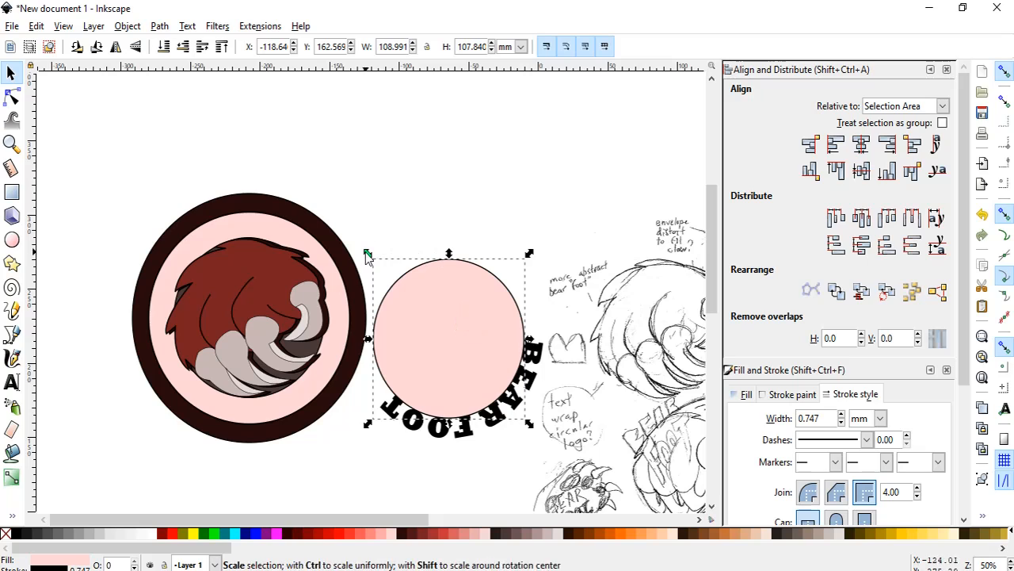
left_click(419, 315)
left_click_drag(367, 255, 462, 390)
Move the pink circle with its curved BEAR FOOT text onto the round bear foot badge.
left_click(458, 262)
left_click_drag(458, 261, 266, 232)
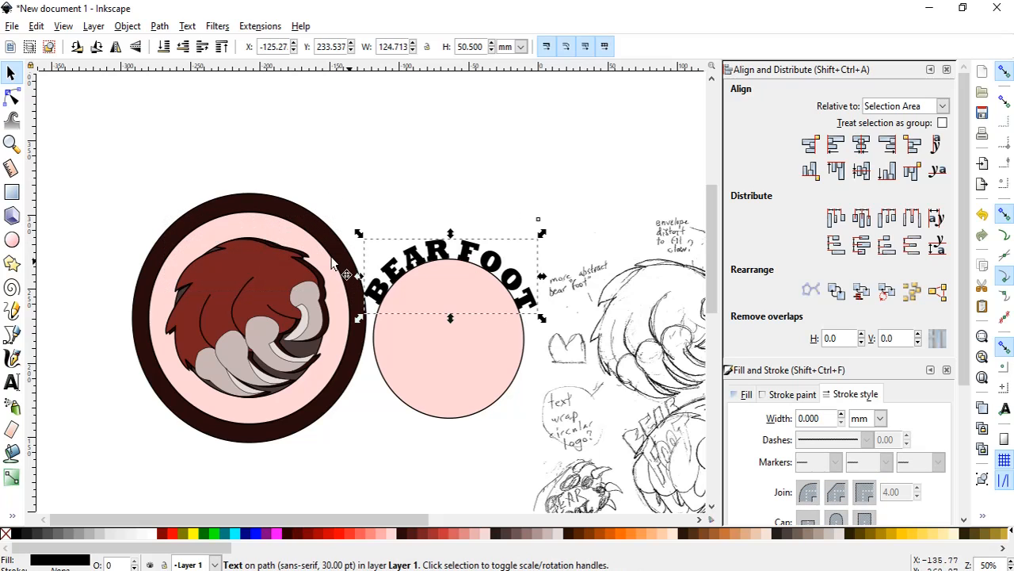
left_click(468, 376)
left_click_drag(468, 376, 259, 342)
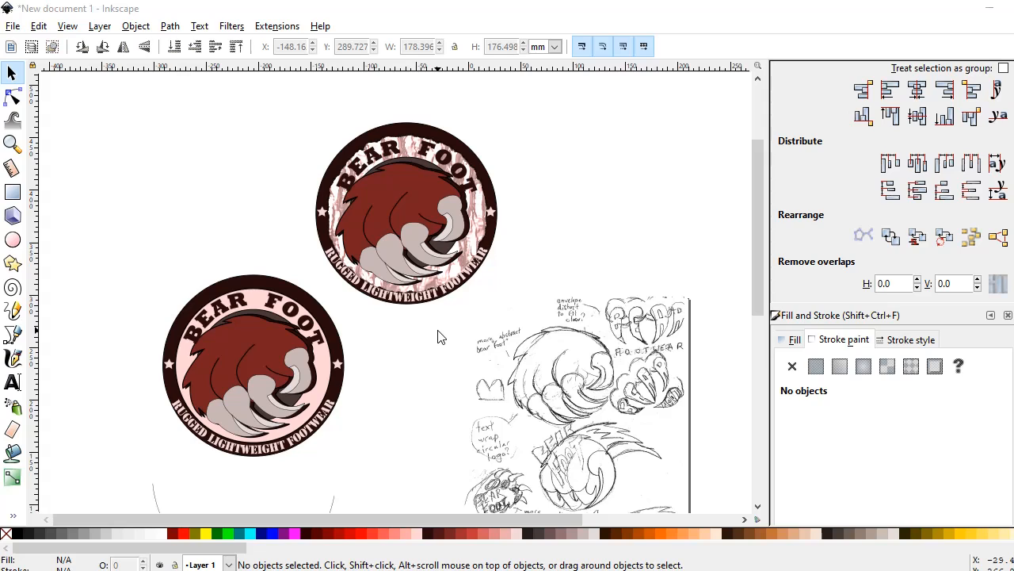
scroll(448, 349, "down", 1)
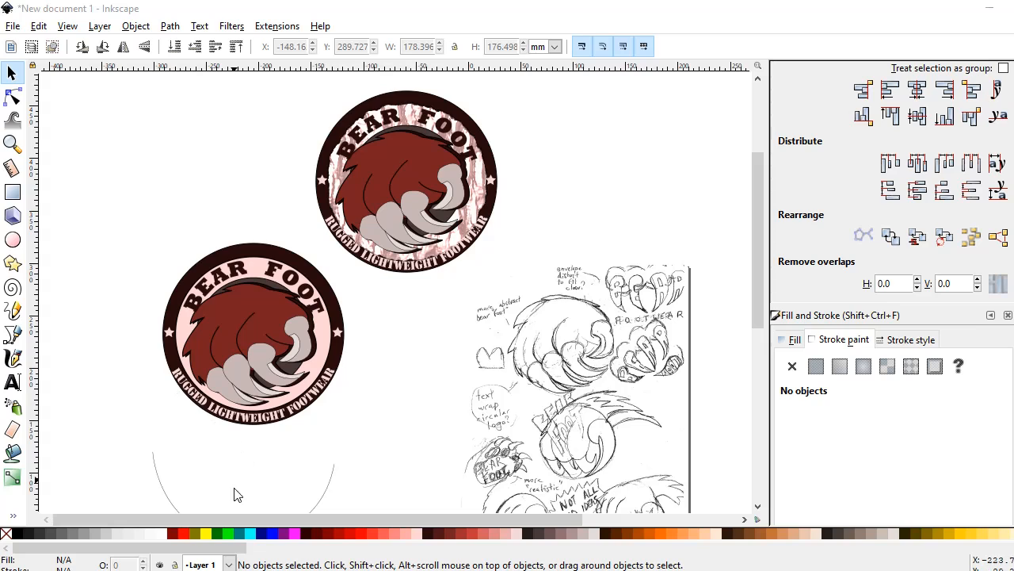
scroll(317, 467, "down", 3)
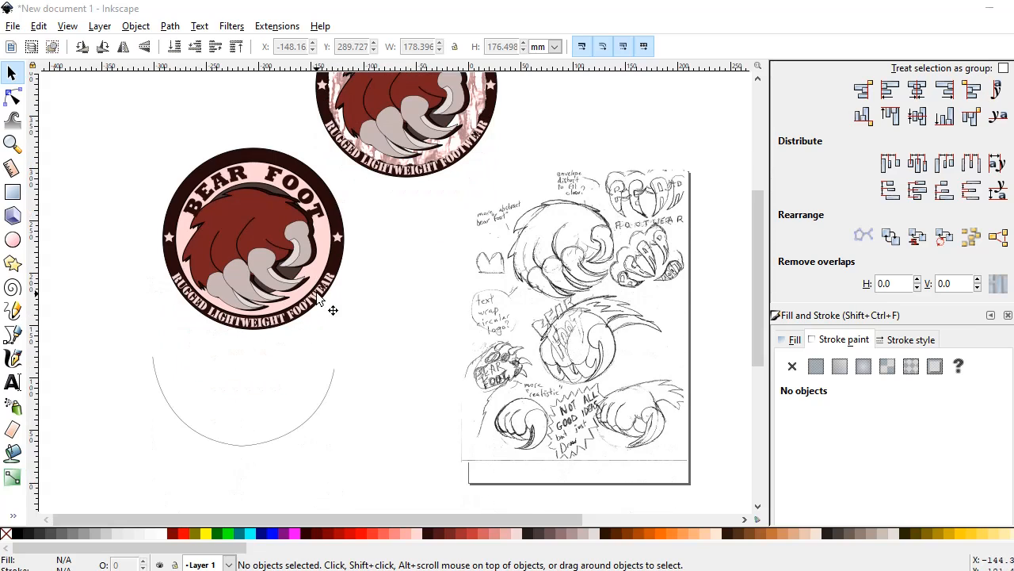
Examine the textured background of the upper BEAR FOOT badge up close and compare it with the plain pink badge.
scroll(345, 326, "up", 2)
scroll(452, 238, "up", 2)
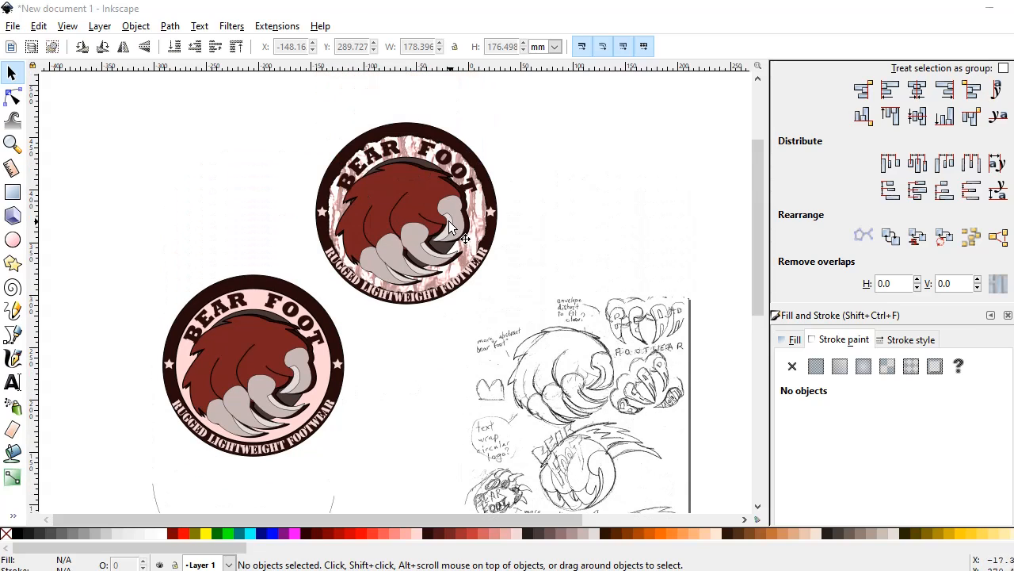
scroll(433, 163, "up", 1)
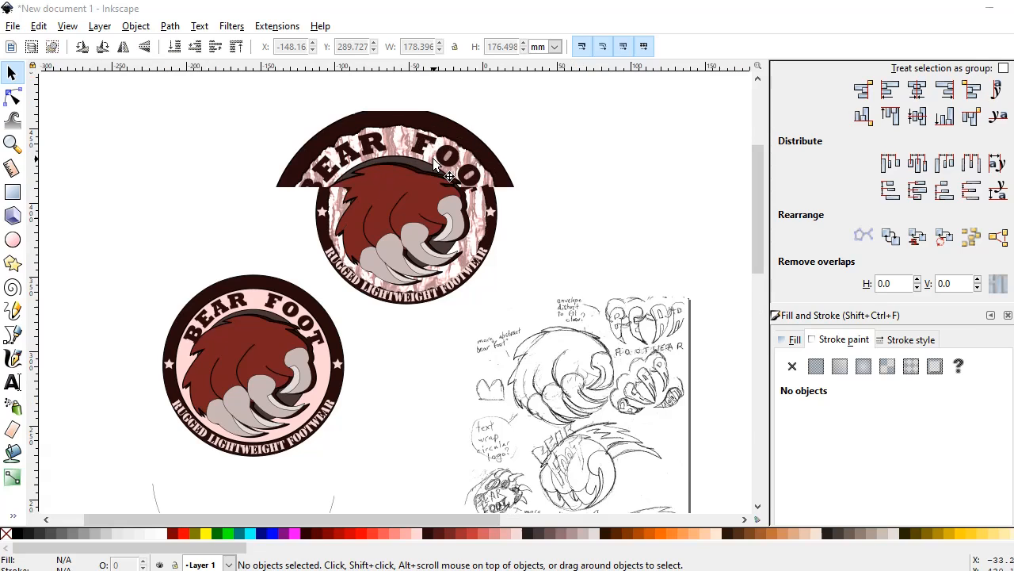
left_click(231, 27)
mouse_move(234, 262)
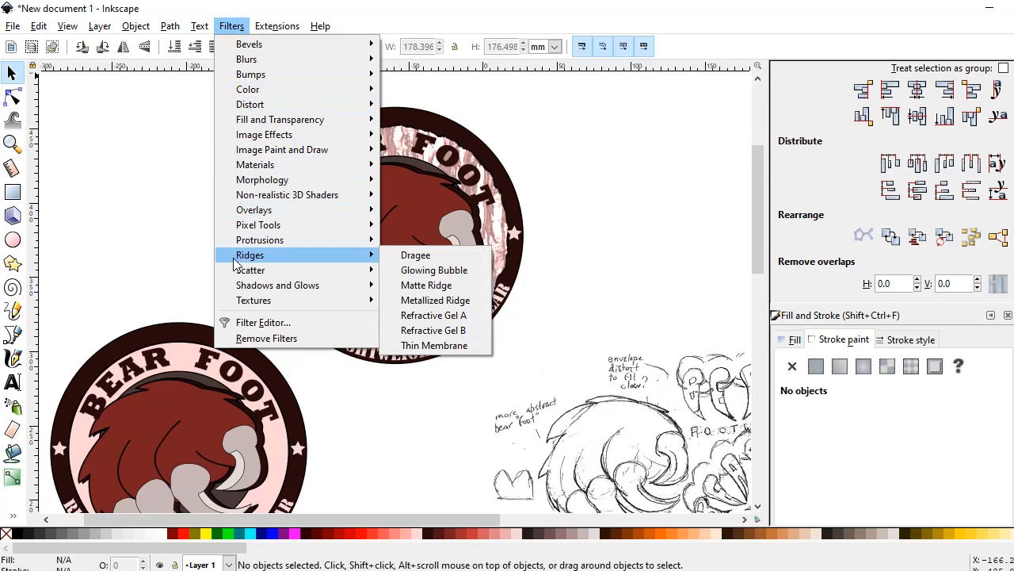
left_click(155, 245)
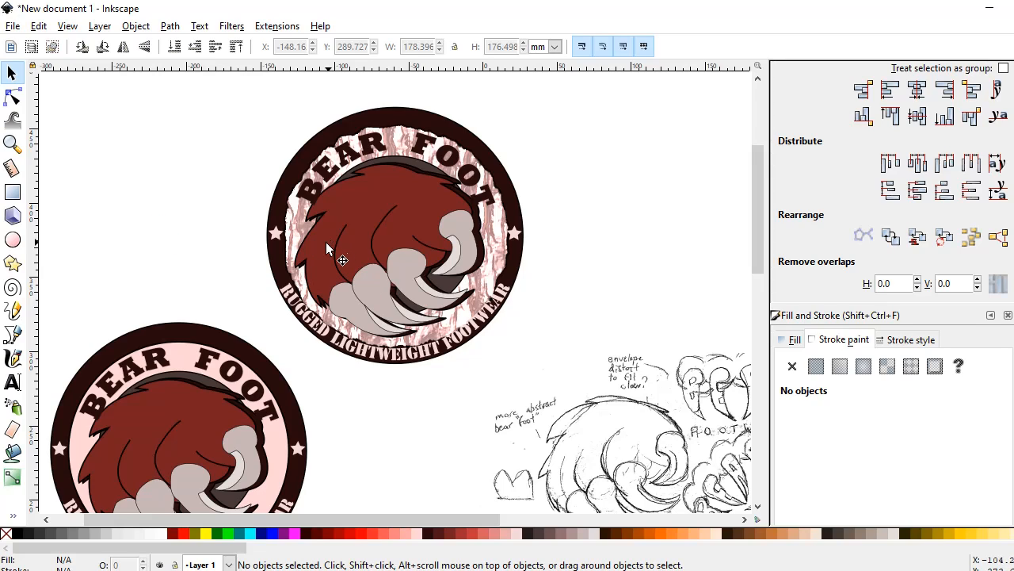
scroll(321, 250, "down", 2)
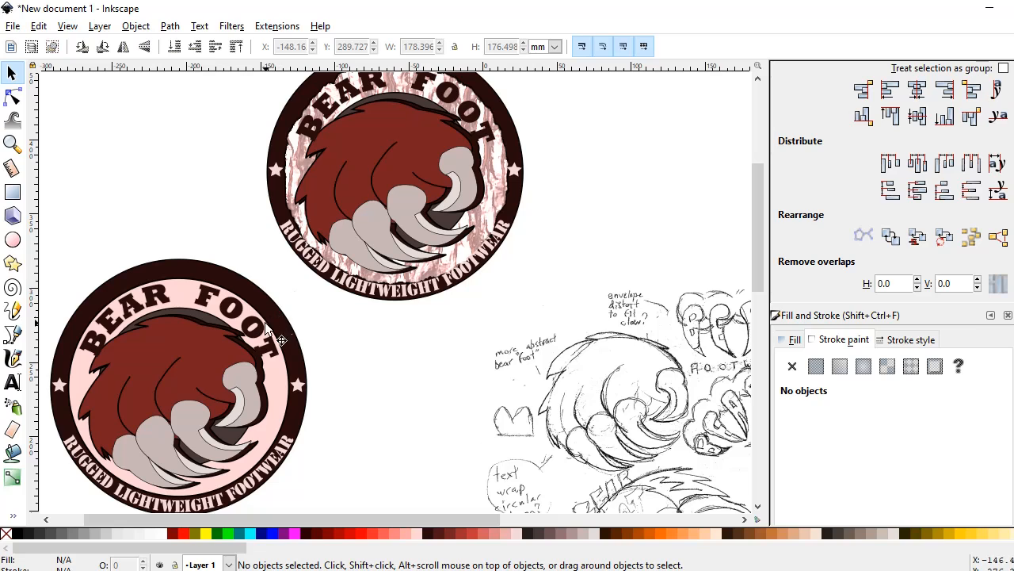
scroll(339, 228, "up", 8)
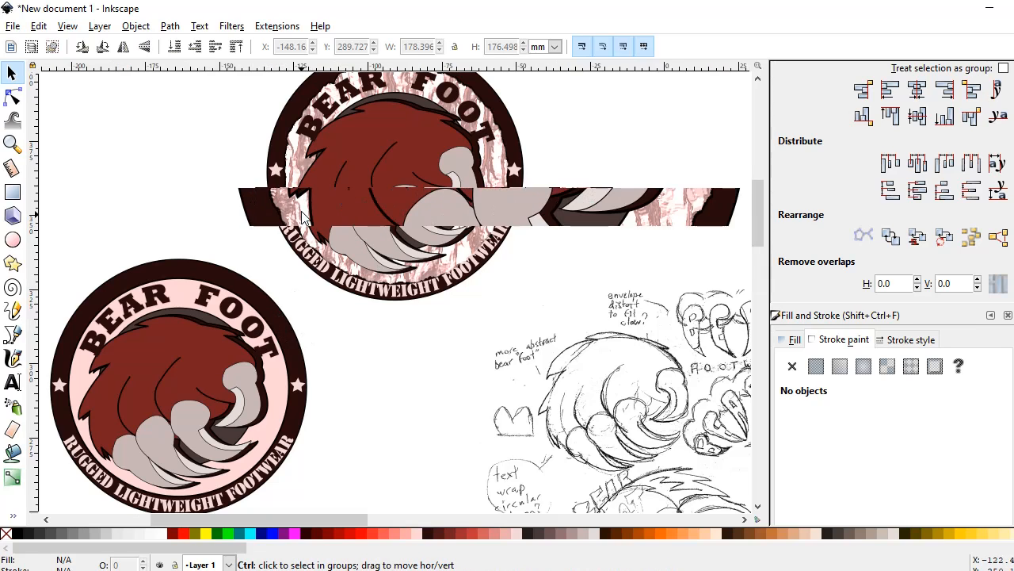
scroll(301, 218, "up", 2)
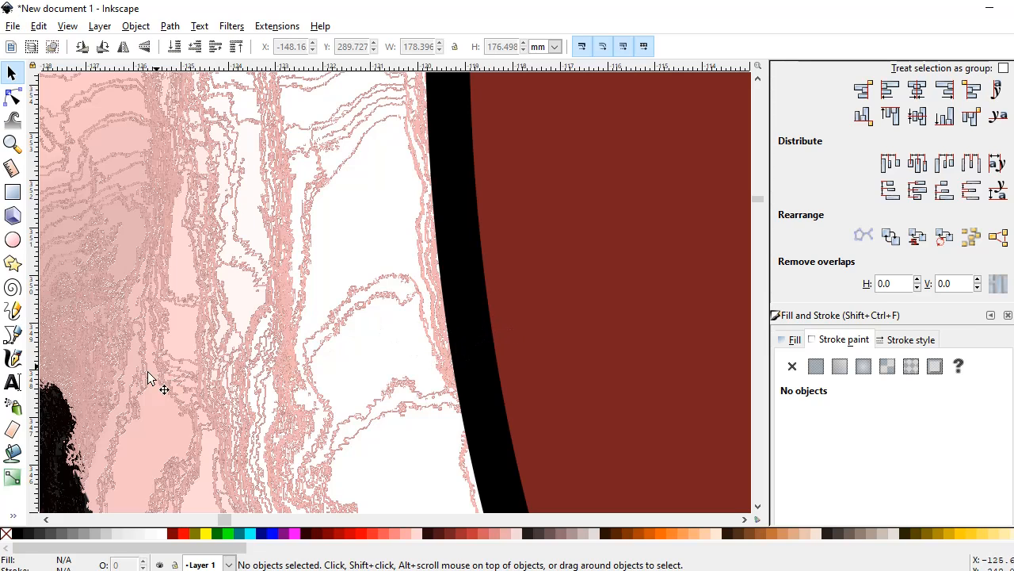
scroll(174, 377, "down", 3, "ctrl")
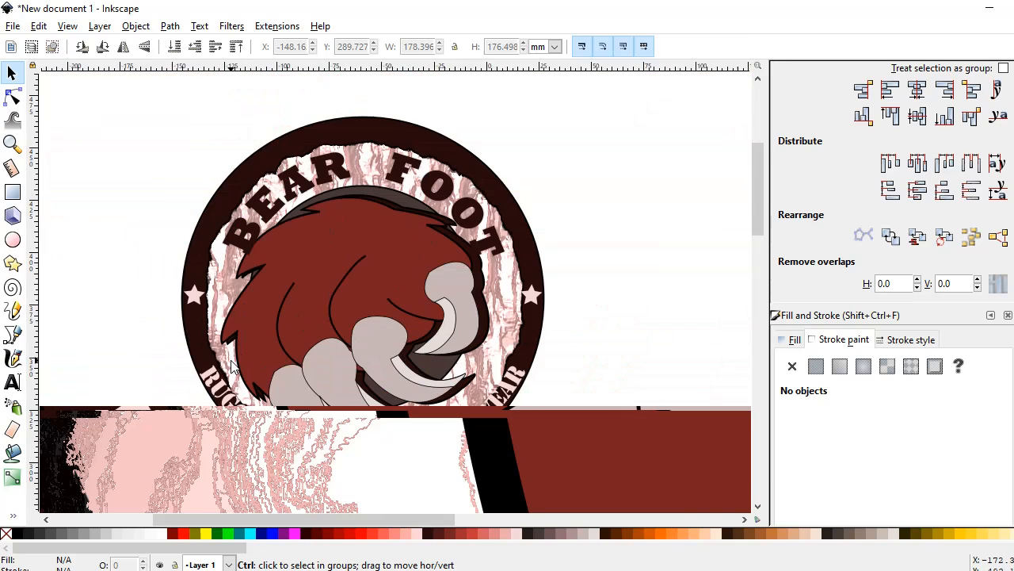
scroll(237, 363, "down", 4, "ctrl")
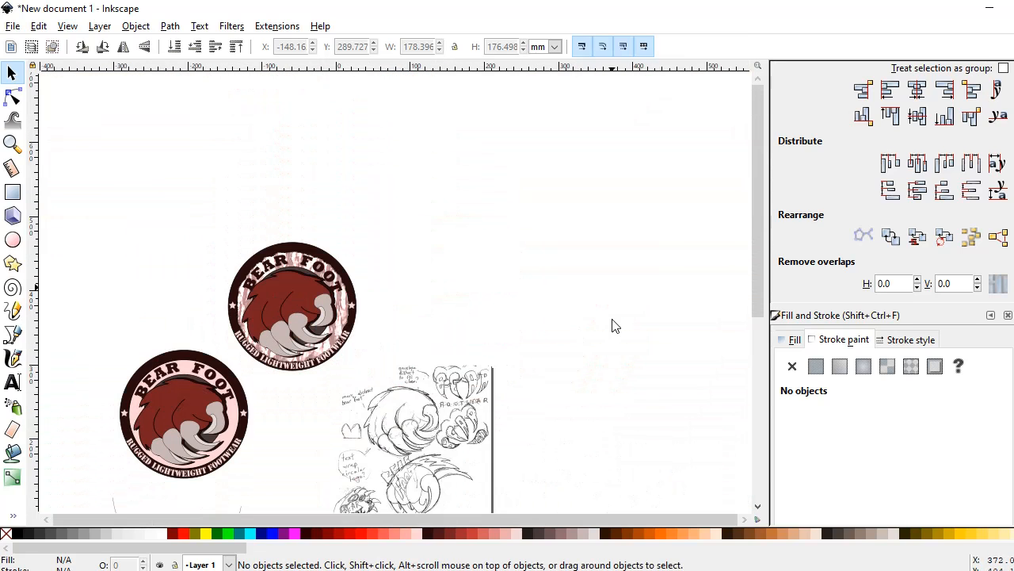
scroll(612, 325, "down", 1)
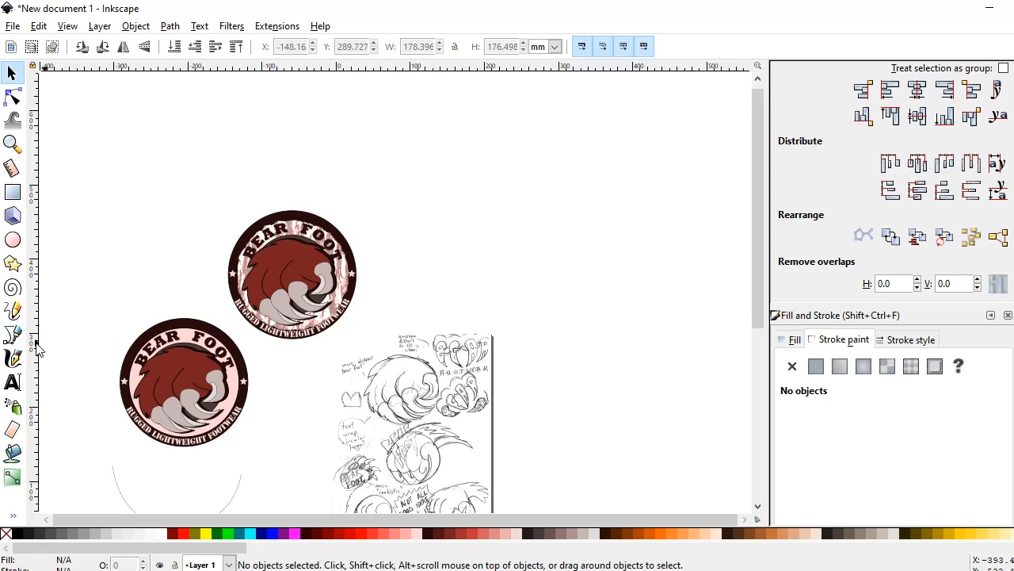
scroll(263, 310, "up", 2)
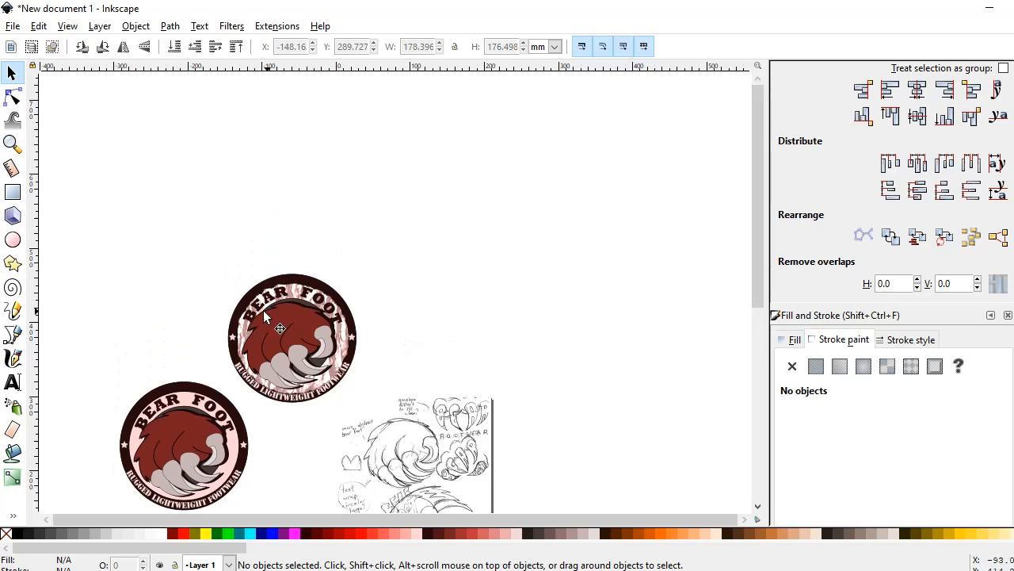
scroll(293, 324, "down", 4)
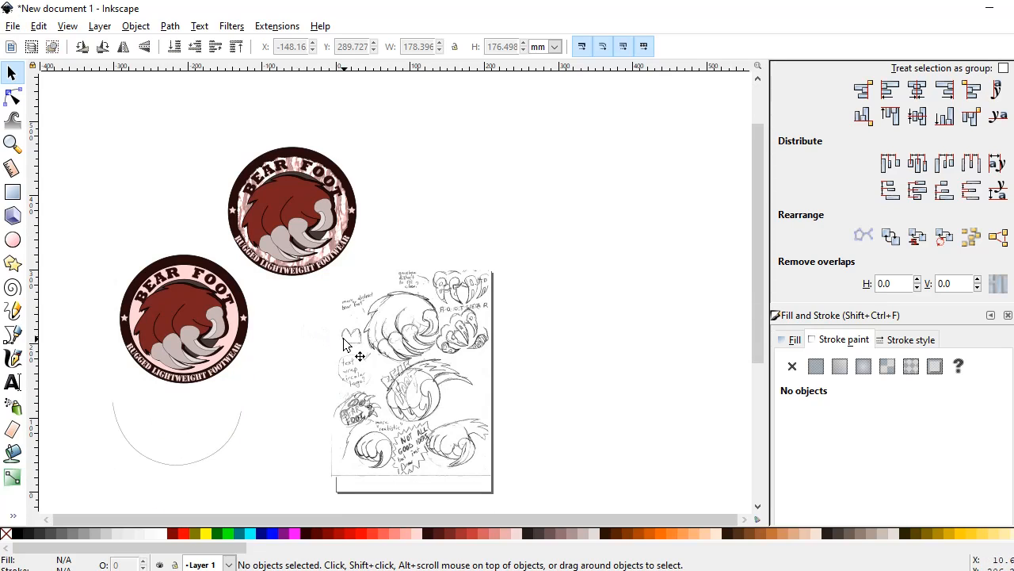
Save the document as drawing.svg and browse to the Pictures folder for an image import.
key("ctrl+s")
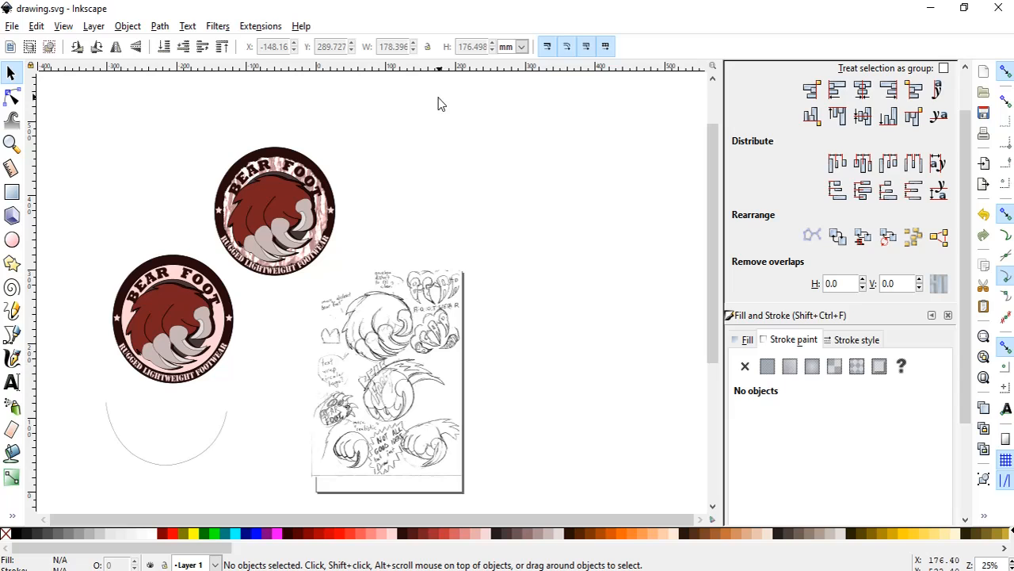
left_click(12, 25)
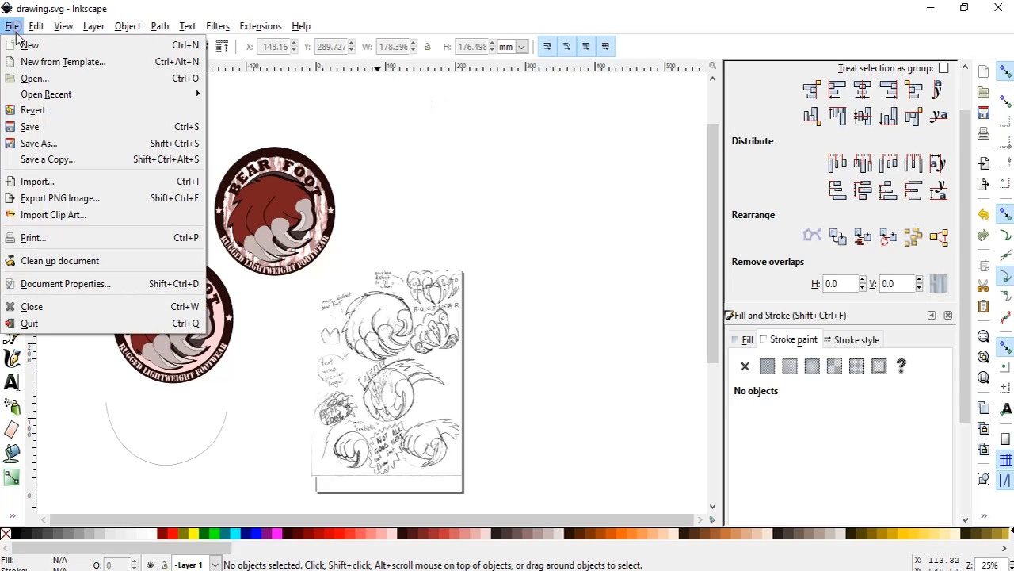
left_click(66, 181)
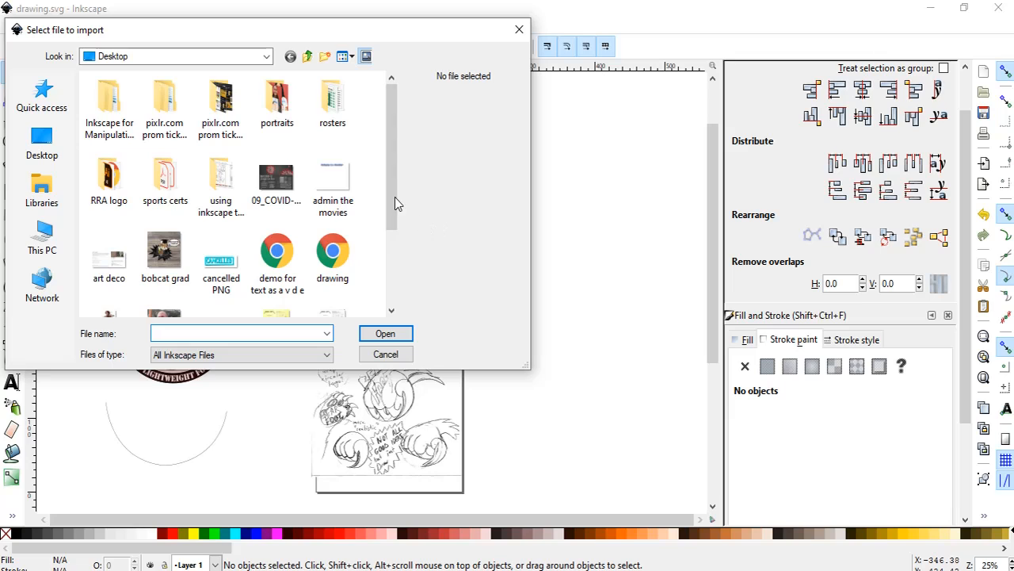
left_click(68, 246)
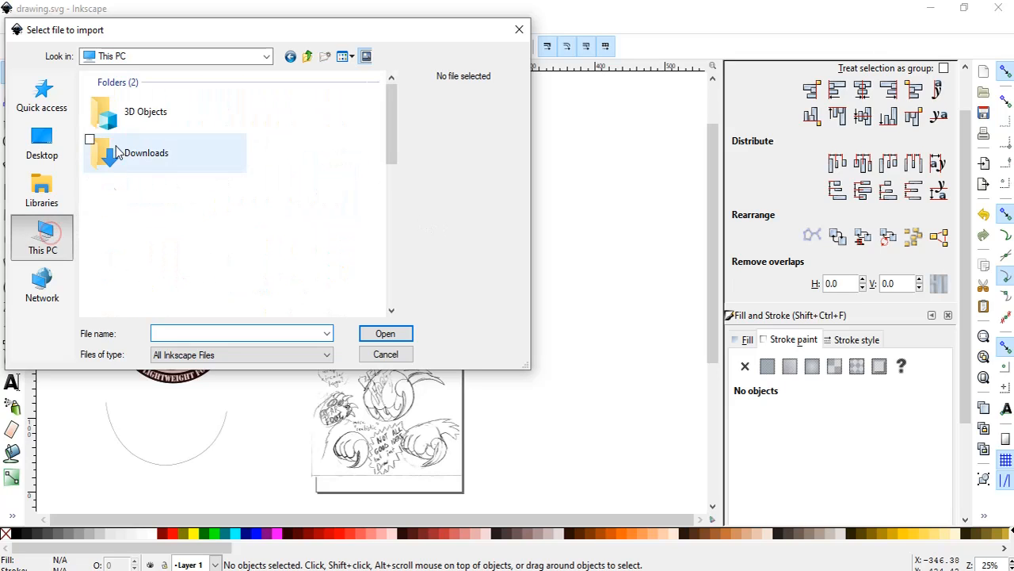
scroll(146, 218, "down", 5)
scroll(149, 223, "up", 3)
scroll(150, 219, "up", 3)
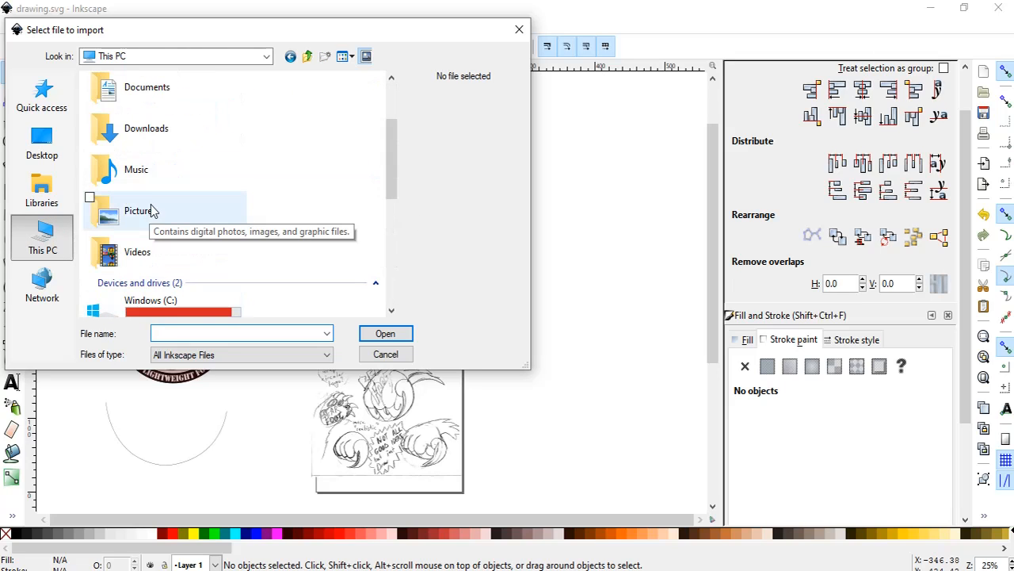
double_click(166, 213)
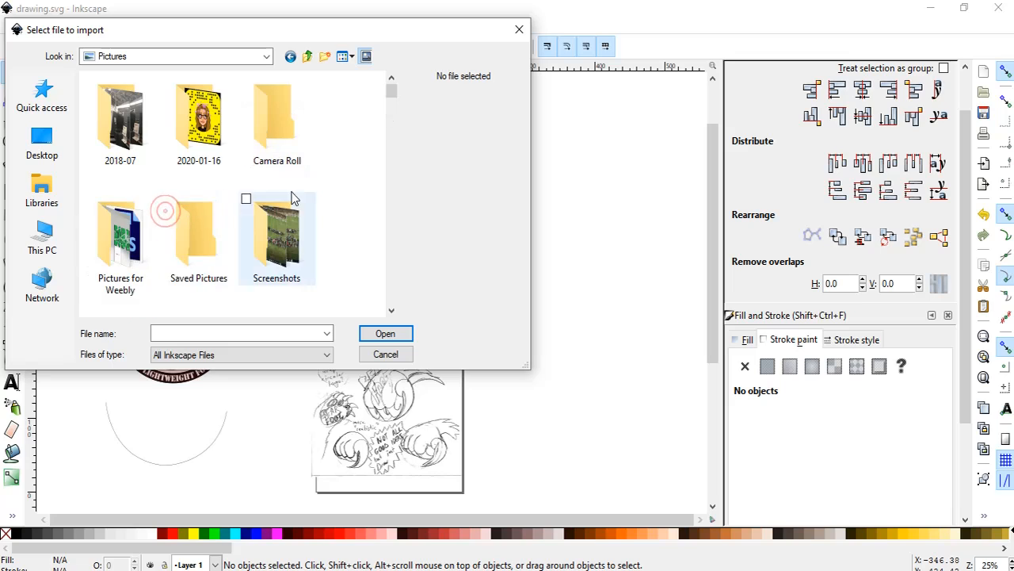
Import the photo bear foot.jpg and move it up beside the badges, over the upper part of the sketch page.
scroll(308, 198, "down", 3)
left_click(203, 331)
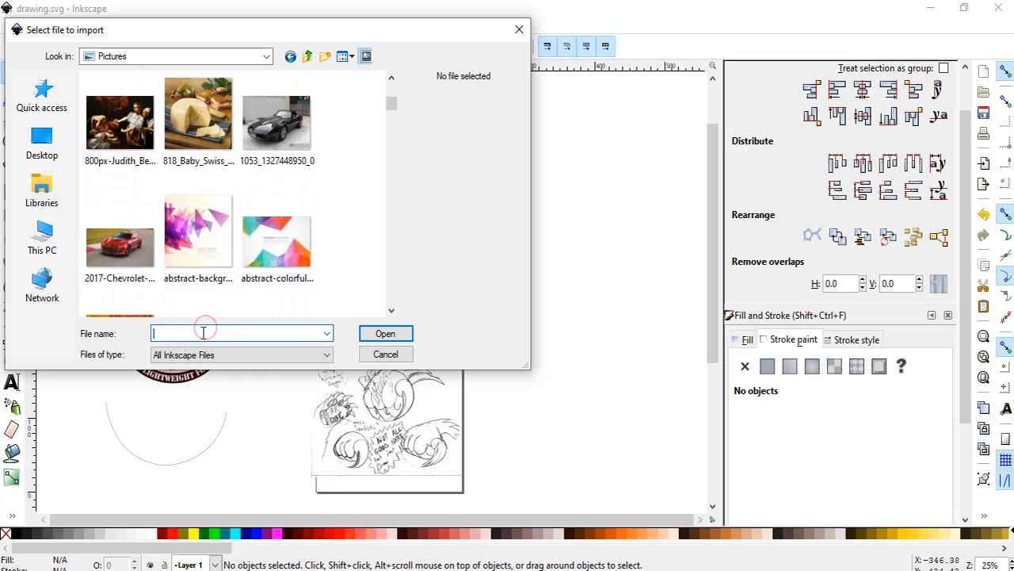
type("bear")
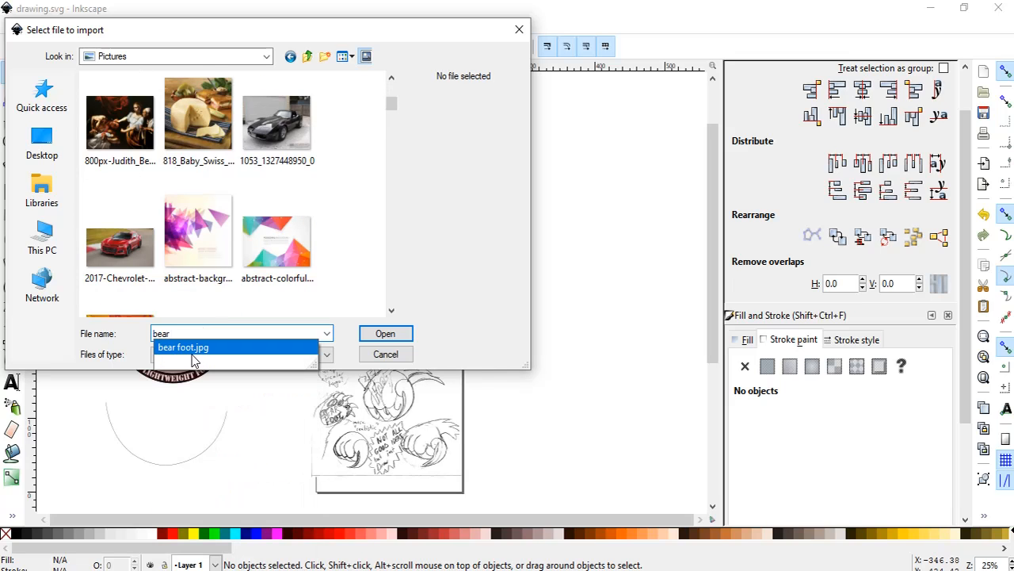
left_click(198, 348)
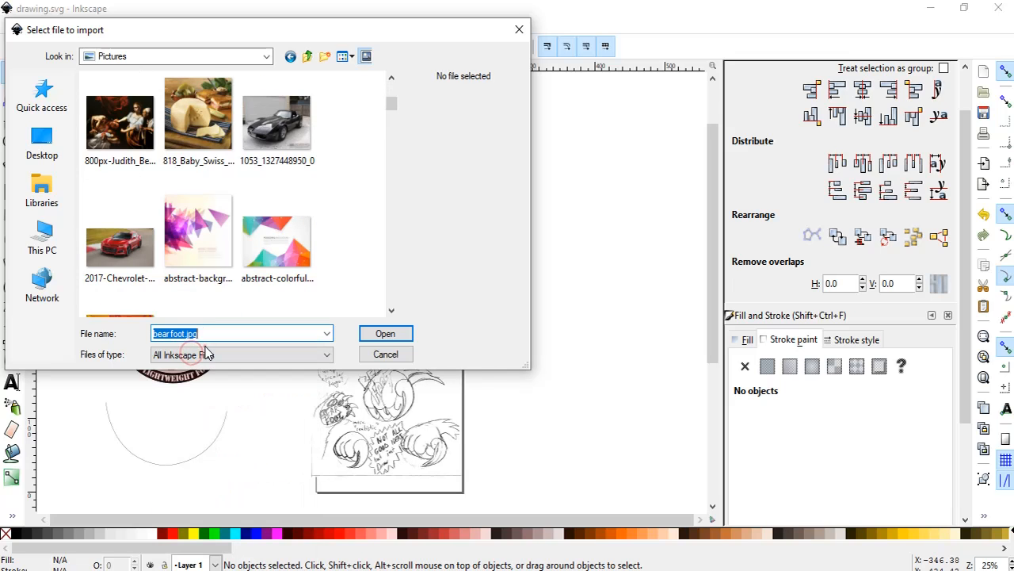
left_click(383, 334)
left_click(583, 400)
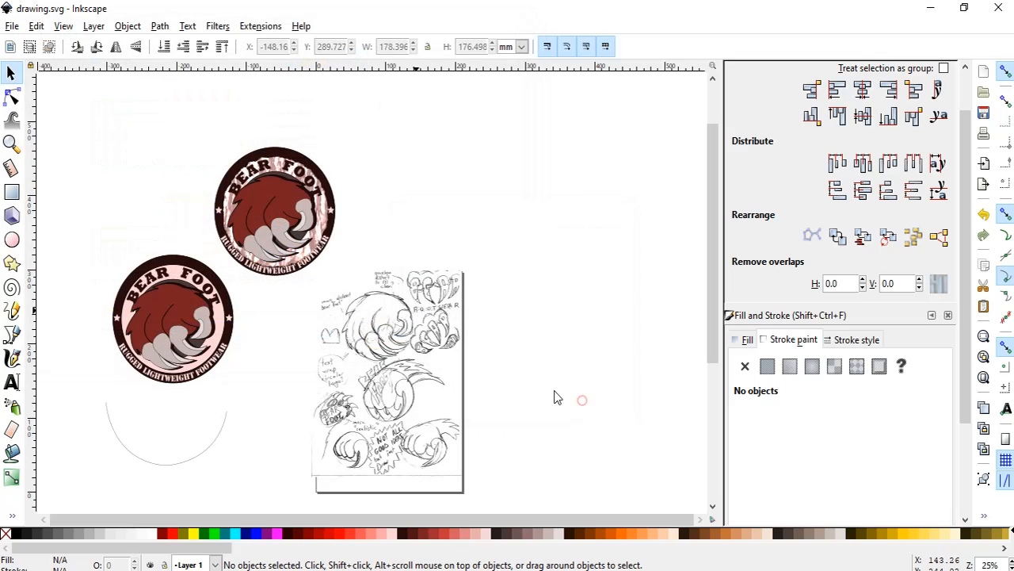
left_click_drag(491, 301, 493, 248)
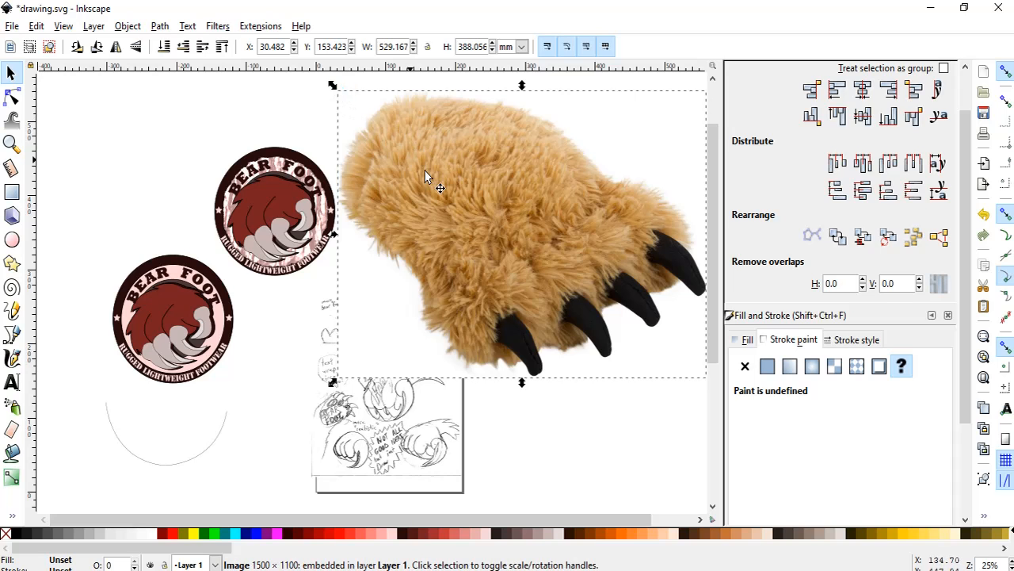
Start Trace Bitmap on the bear foot photo with Live Preview turned on.
scroll(512, 236, "up", 7, "ctrl")
scroll(488, 222, "up", 7, "ctrl")
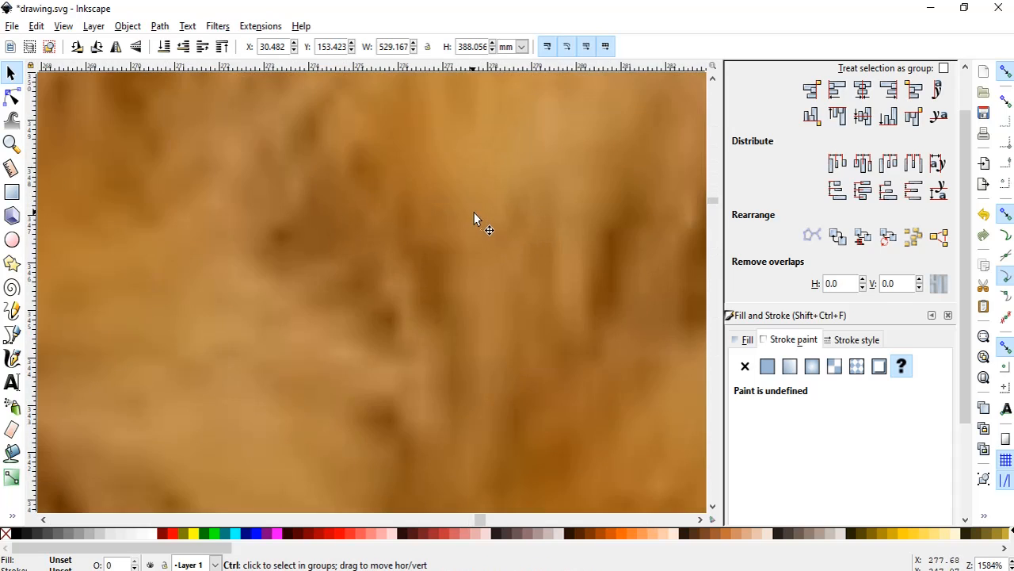
scroll(465, 210, "down", 15, "ctrl")
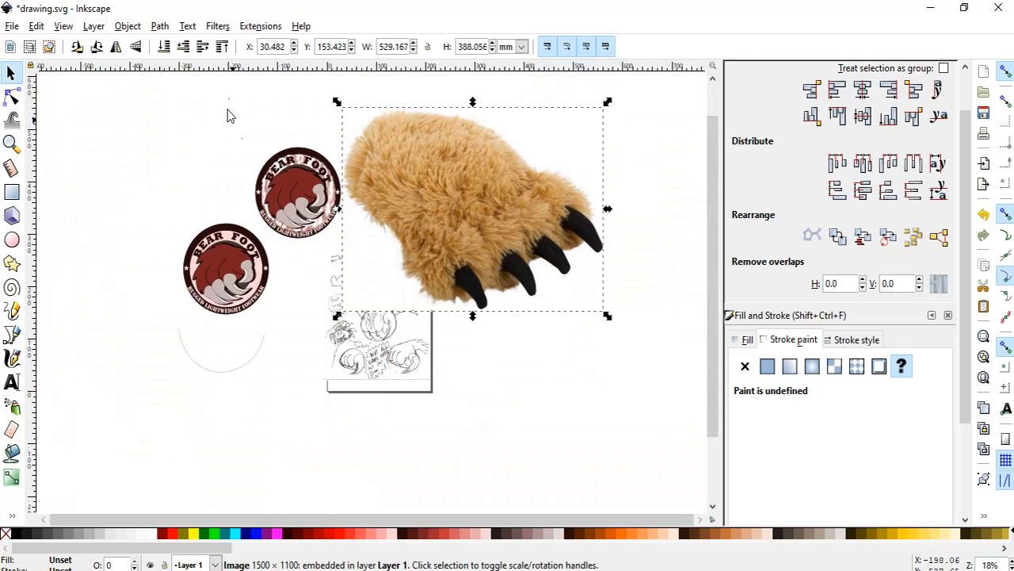
left_click(160, 26)
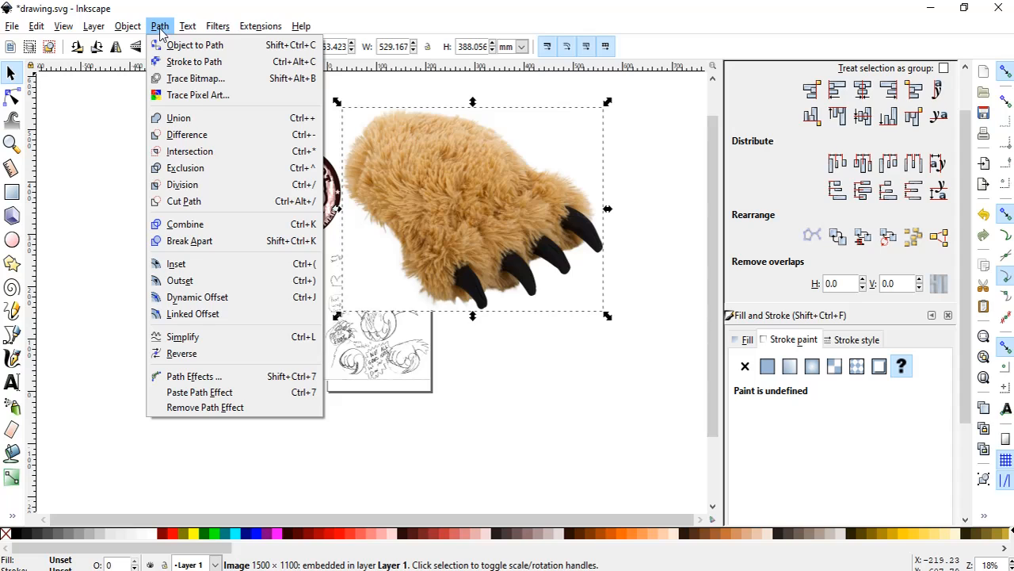
left_click(184, 80)
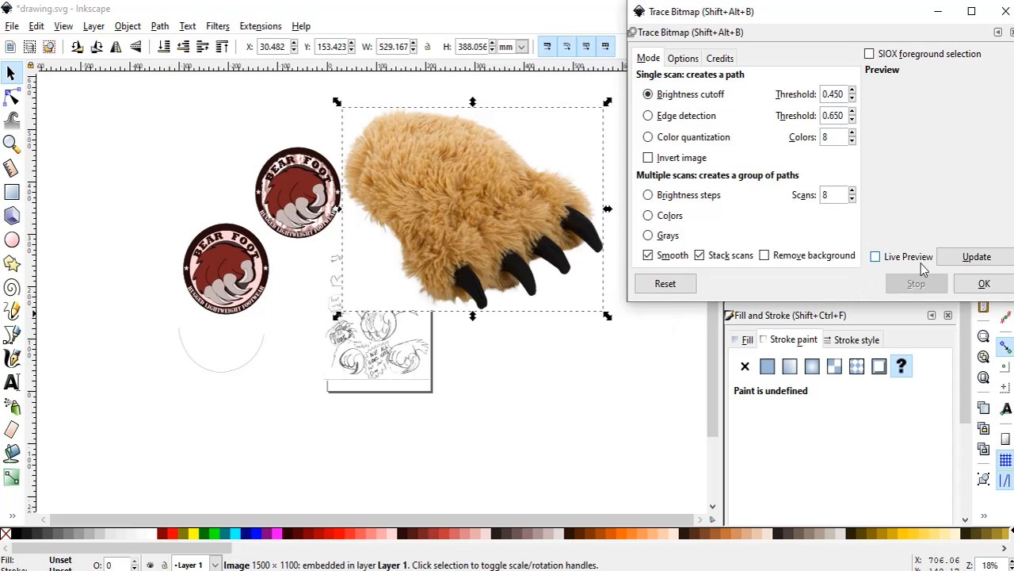
left_click(875, 258)
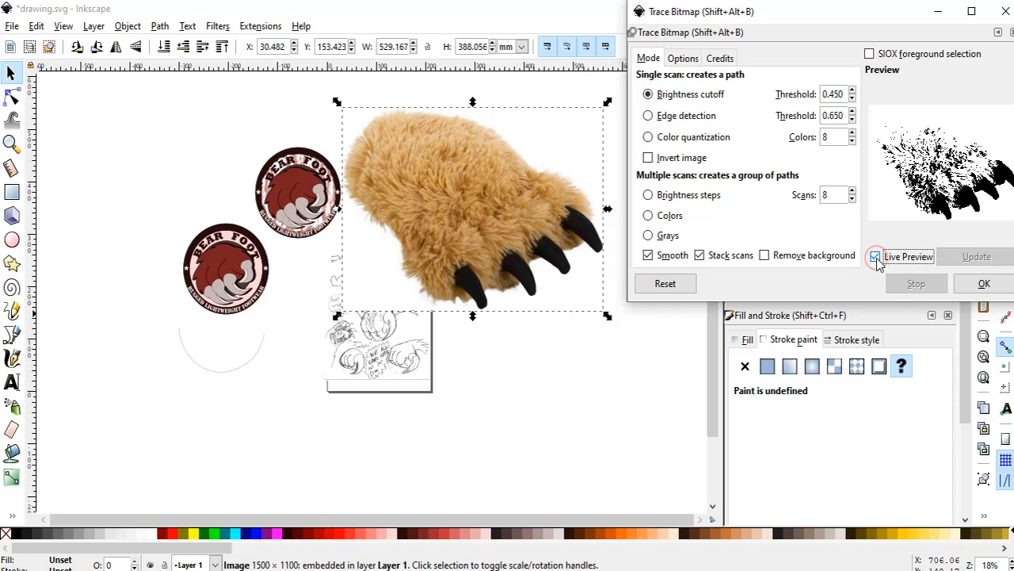
mouse_move(881, 22)
left_mouse_down()
mouse_move(845, 34)
mouse_move(840, 65)
left_mouse_up()
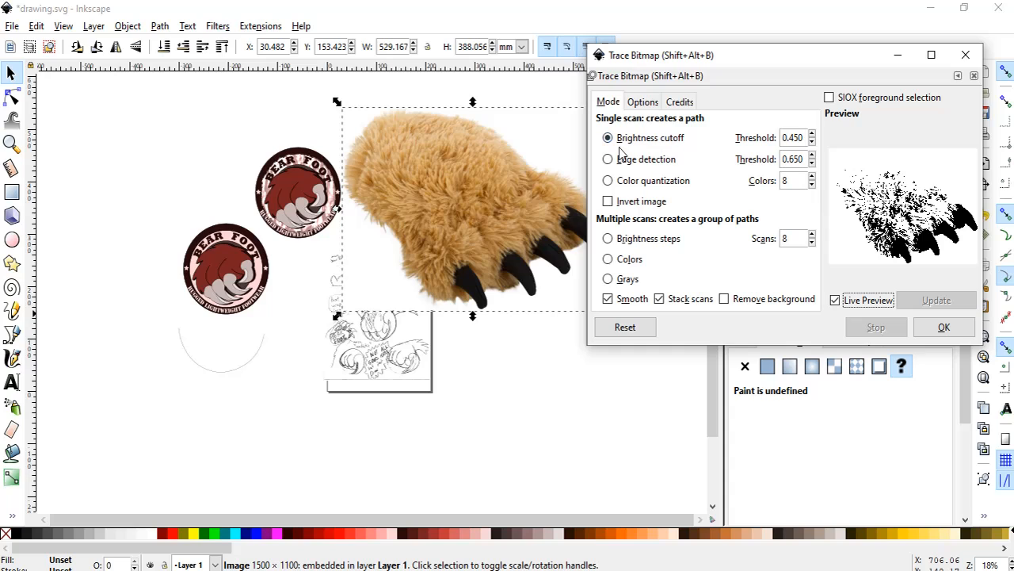
Preview the photo's trace with Color quantization and return to Brightness cutoff.
left_click(643, 105)
left_click(608, 103)
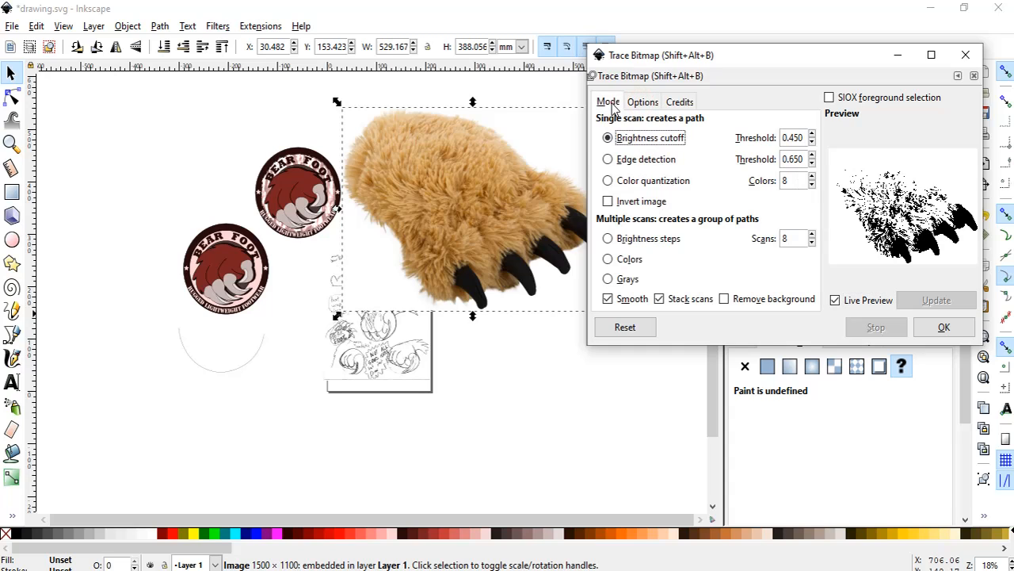
left_click(608, 181)
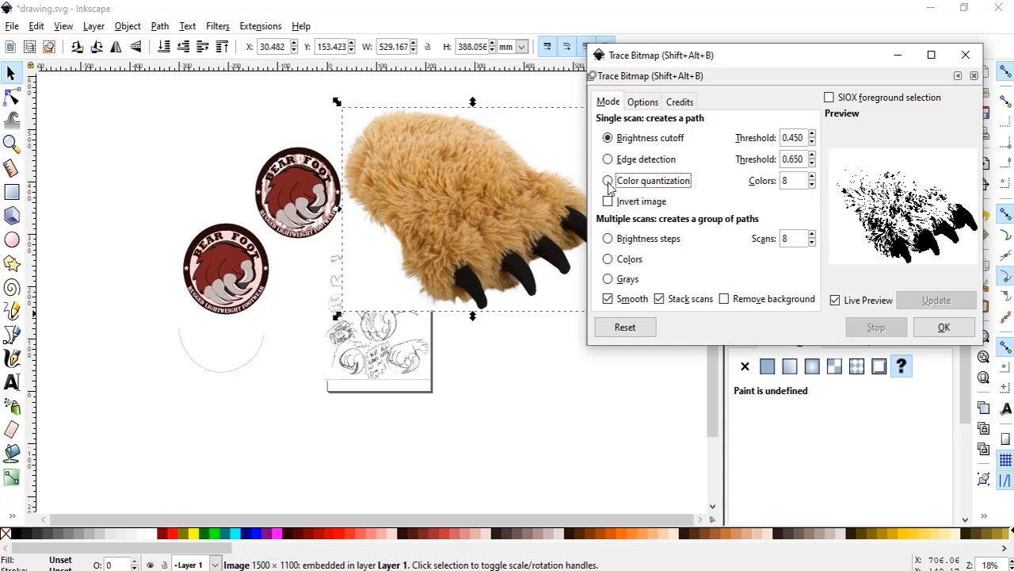
left_click(608, 181)
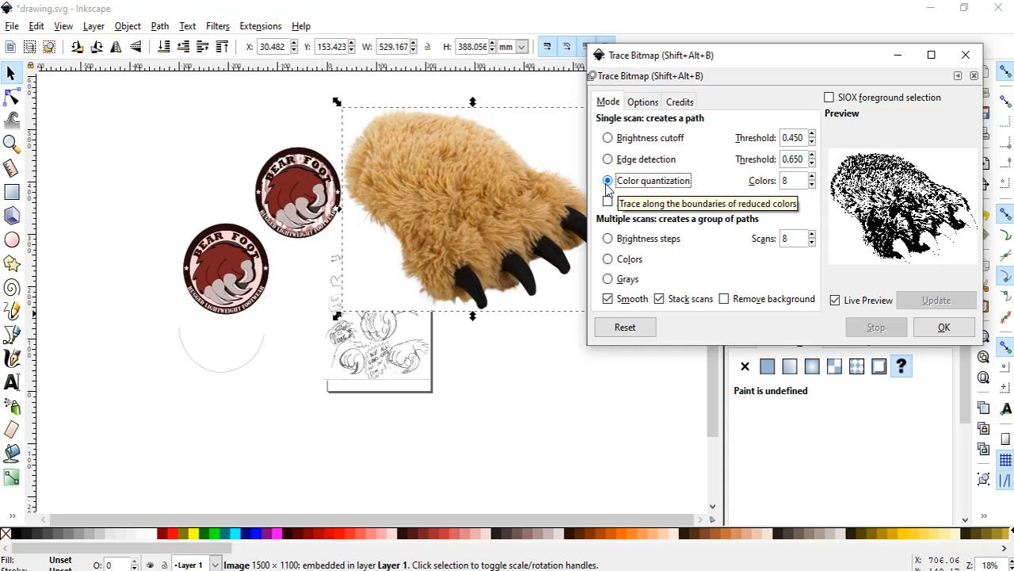
left_click(607, 138)
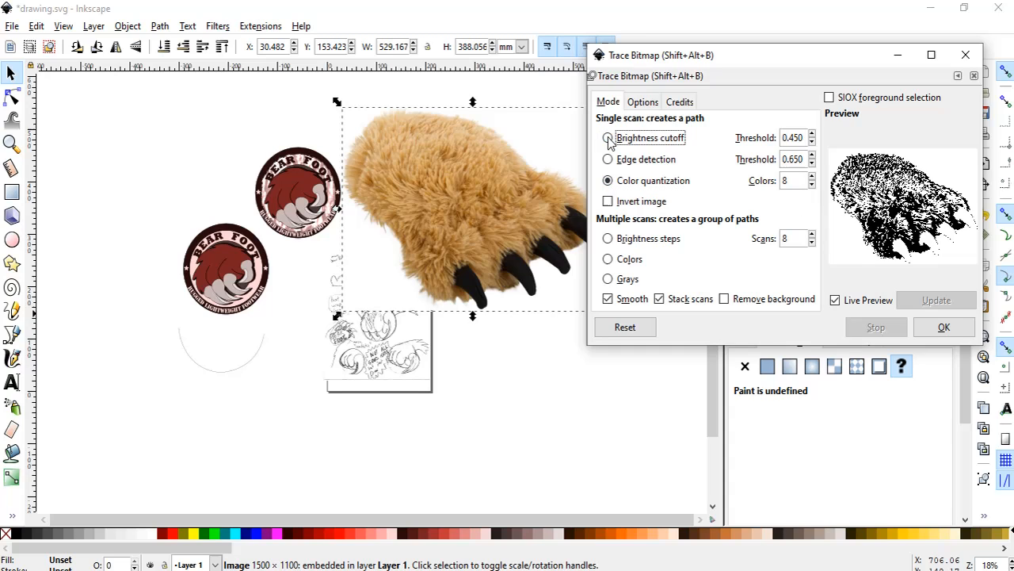
Raise the Brightness cutoff threshold of the bear foot trace to 0.700.
left_click(812, 135)
left_click(812, 135)
left_click(811, 136)
left_click(811, 136)
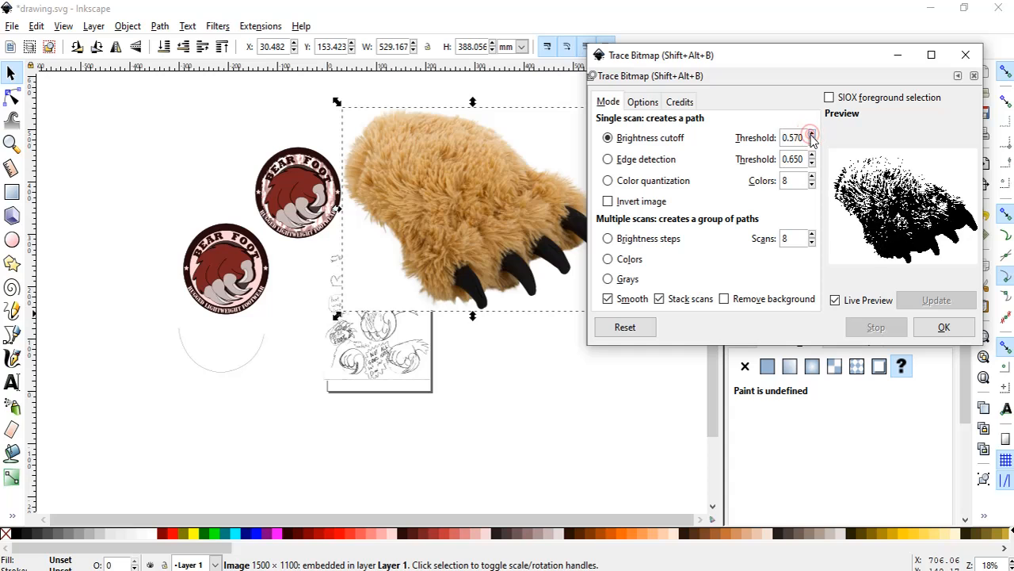
left_click(811, 136)
left_click(811, 136)
left_click(811, 135)
left_click(811, 135)
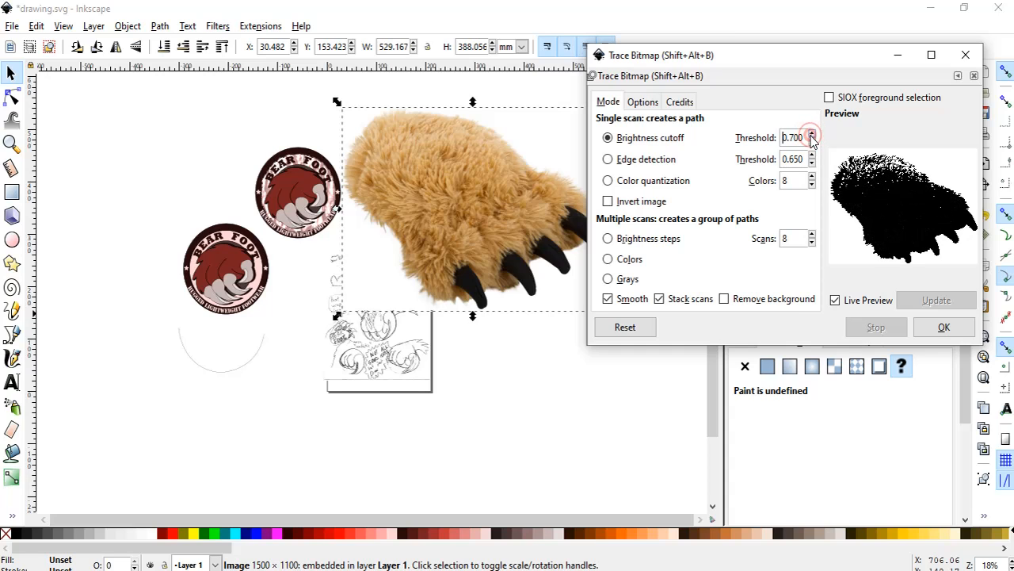
Raise the Brightness cutoff threshold of the bear foot trace to 0.790.
left_click(811, 135)
left_click(811, 136)
left_click(812, 135)
left_click(812, 136)
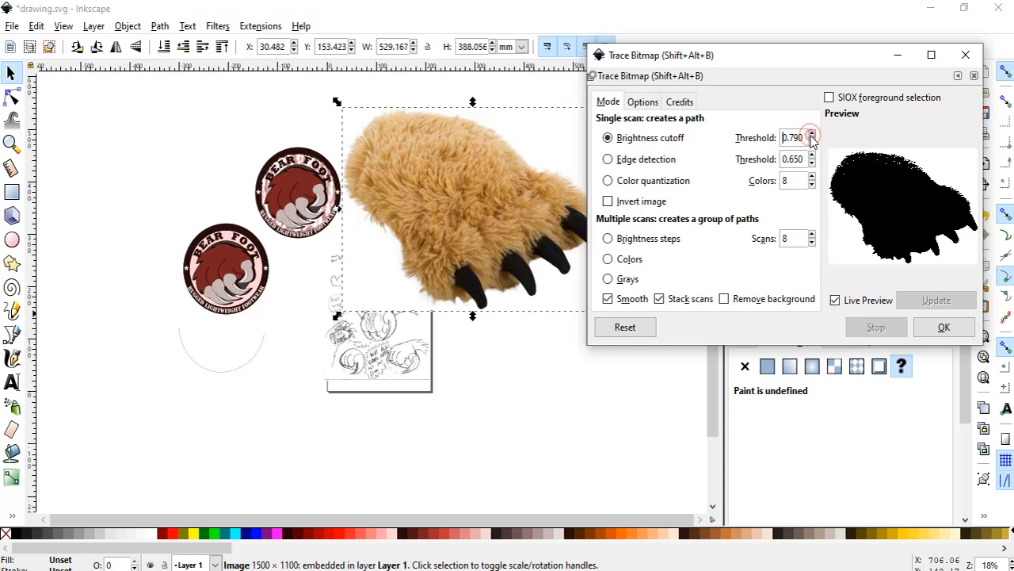
left_click(811, 135)
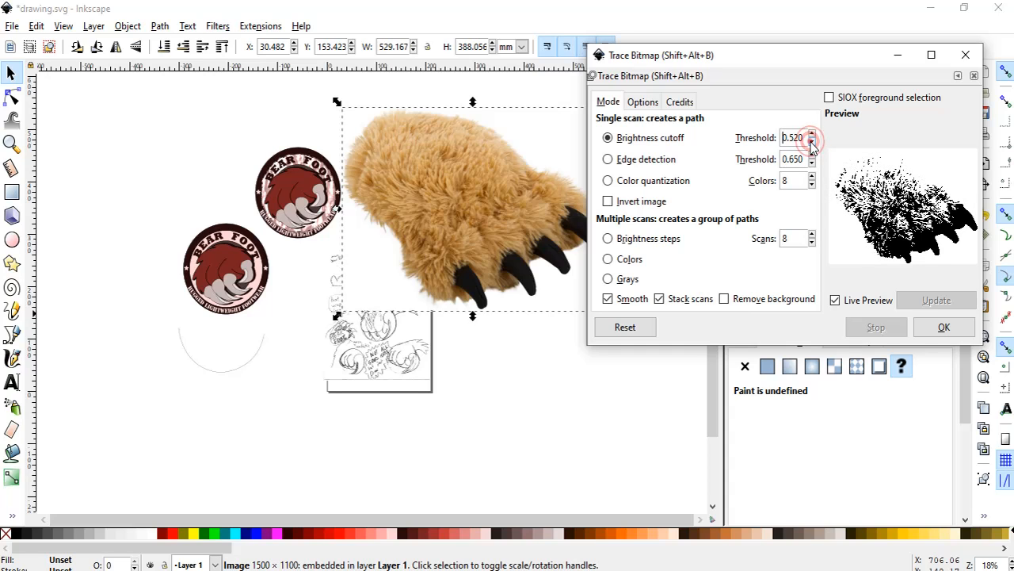
Lower the Brightness cutoff threshold to 0.190, trace the photo's claws as a path, and close Trace Bitmap.
left_click(812, 143)
left_click(811, 143)
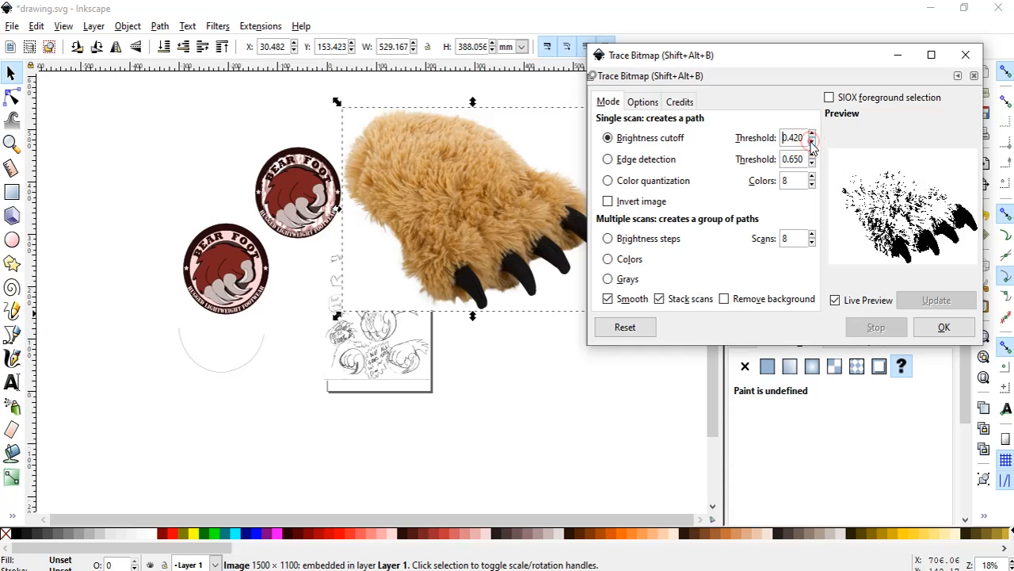
left_click(812, 143)
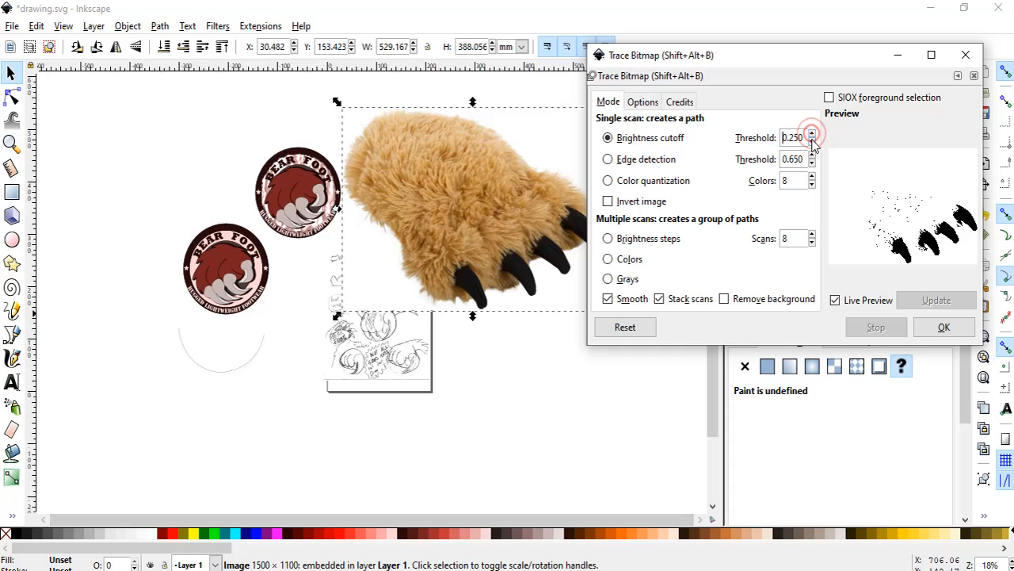
left_click(812, 143)
left_click(813, 143)
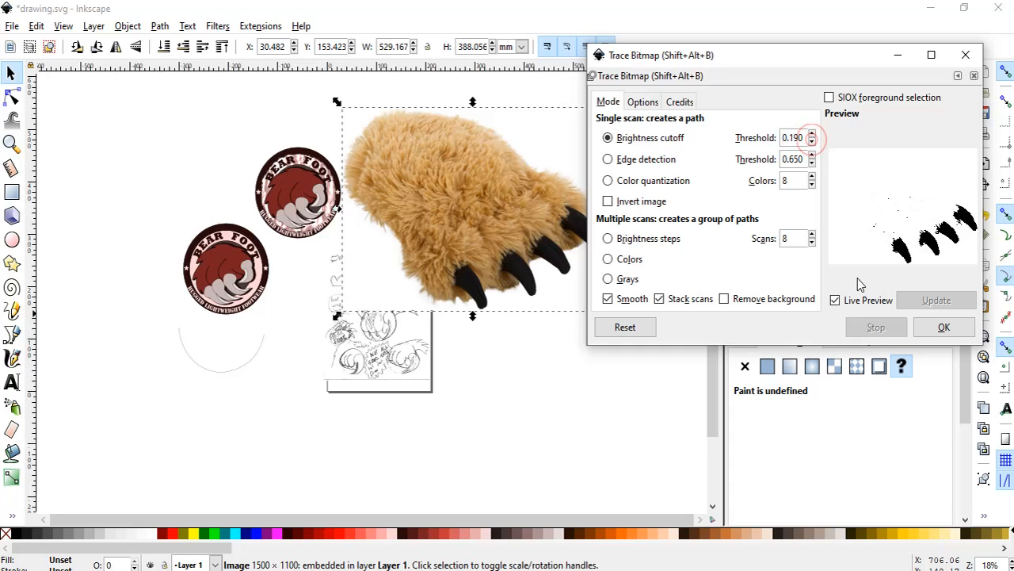
left_click(943, 327)
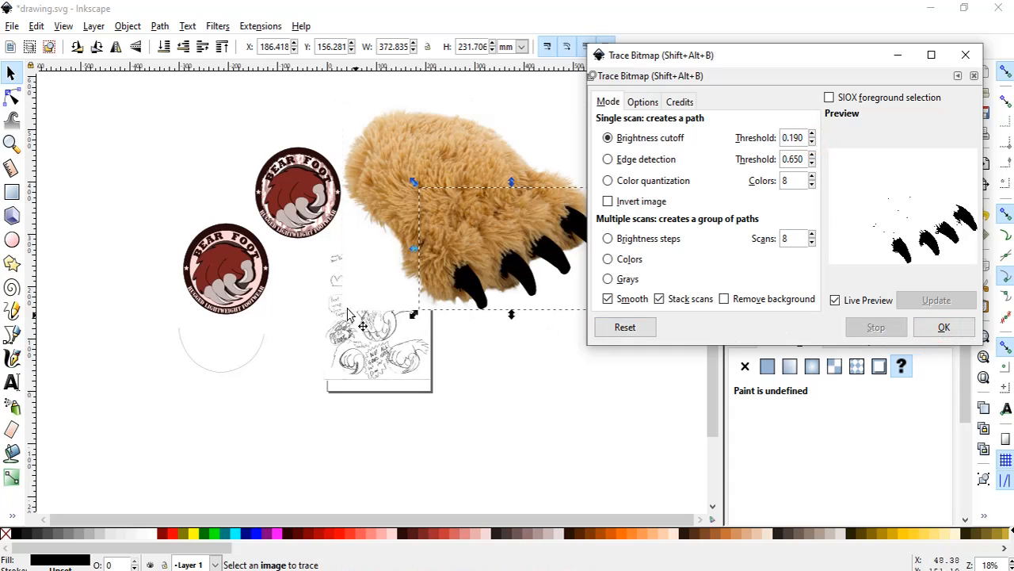
left_click(965, 55)
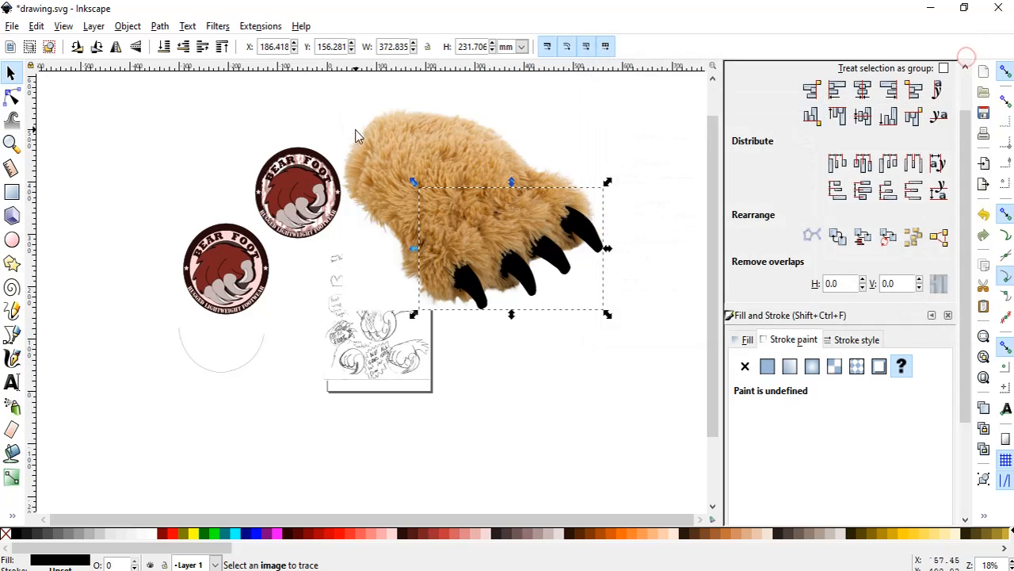
Move the bear foot photo off its claw trace, to about X 276 mm, Y 380 mm above the traced claws.
left_click(418, 162)
left_click_drag(440, 168, 414, 79)
scroll(577, 351, "up", 6)
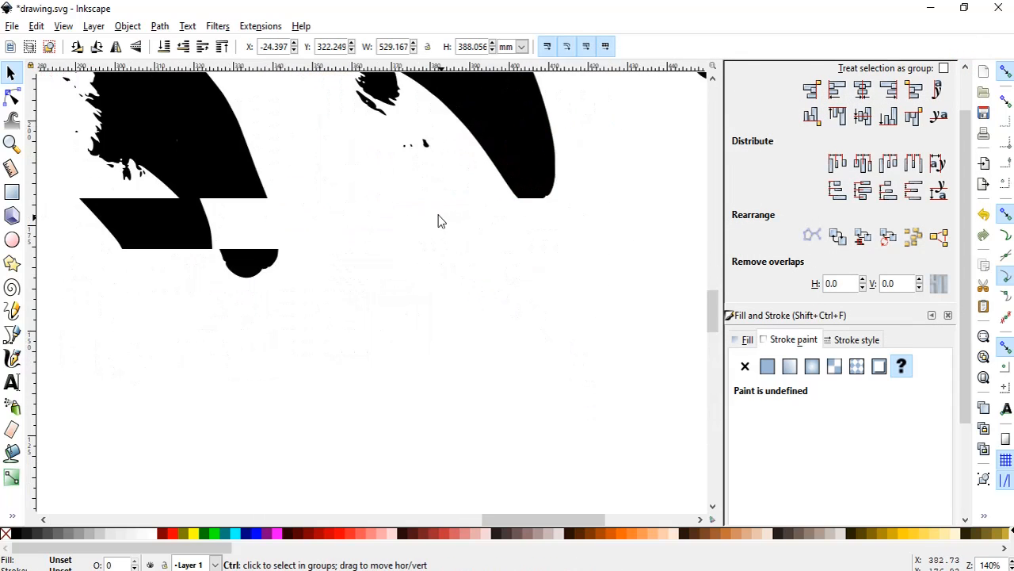
scroll(478, 211, "down", 9)
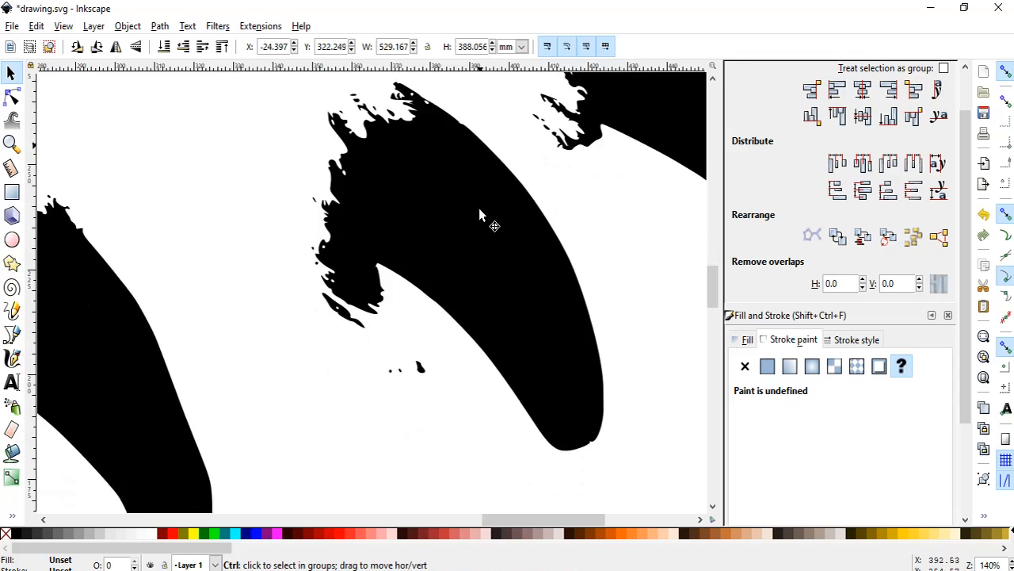
mouse_move(429, 142)
left_mouse_down()
mouse_move(469, 160)
mouse_move(512, 142)
mouse_move(482, 131)
left_mouse_up()
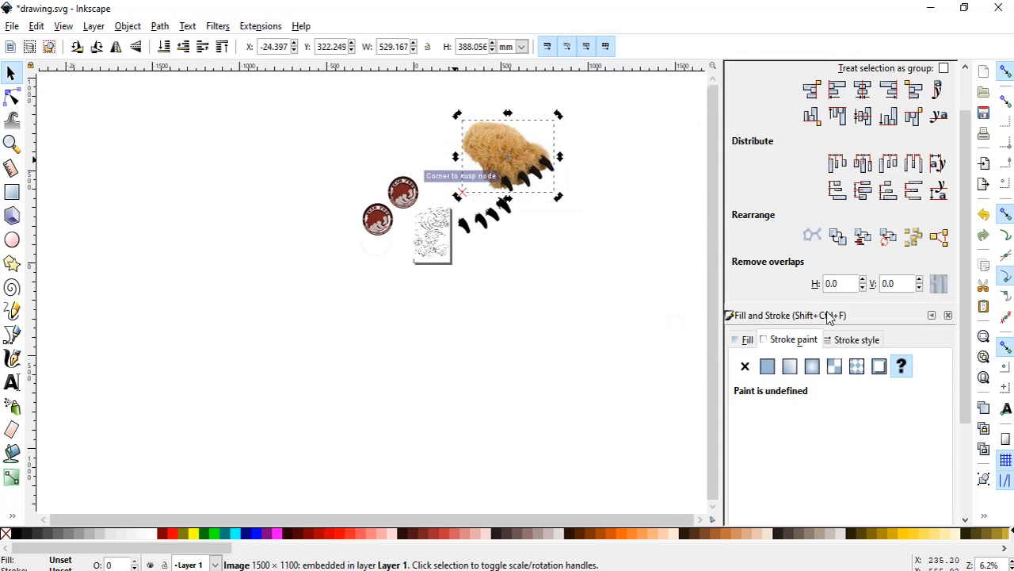
Trace the bear foot photo again with a Brightness cutoff threshold of 0.840 for a solid silhouette, and close Trace Bitmap.
left_click(159, 25)
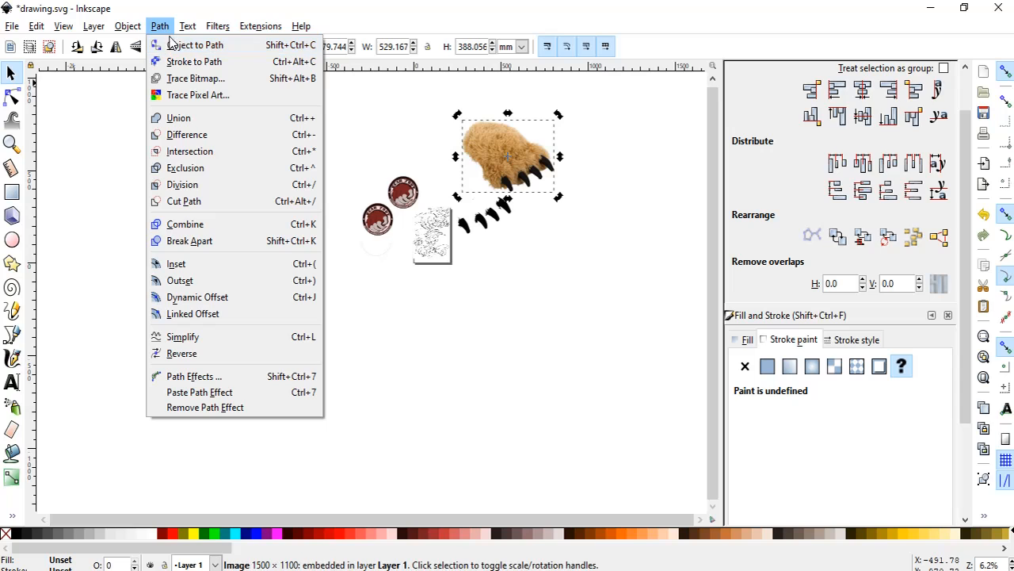
left_click(196, 78)
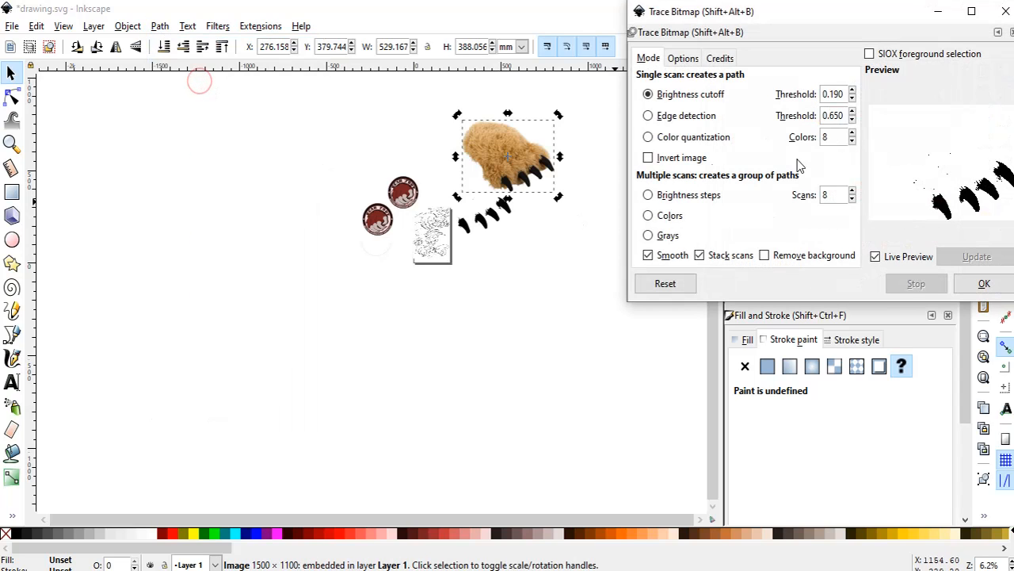
left_click(853, 91)
left_click(853, 91)
left_click(853, 91)
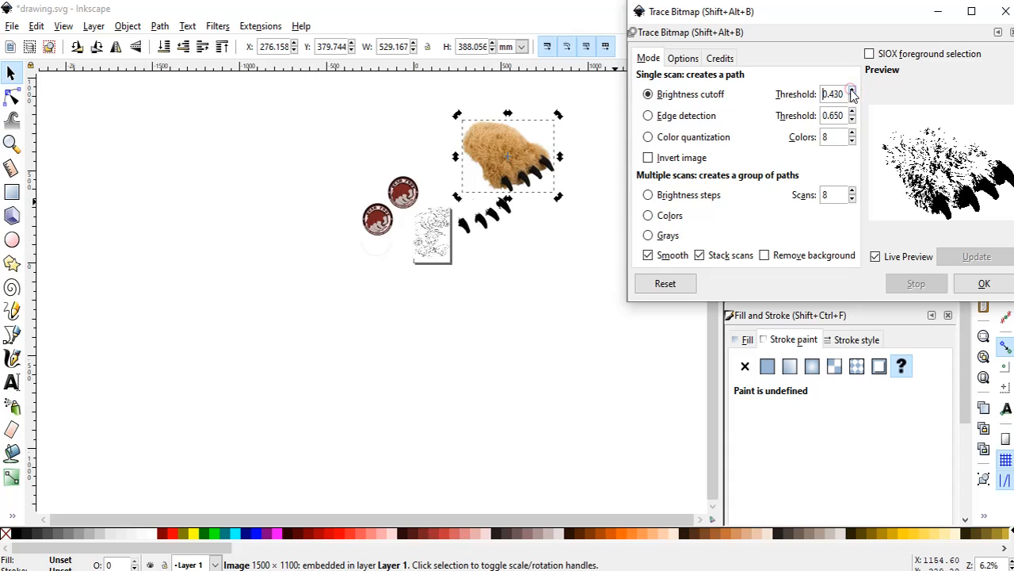
left_click(853, 91)
left_click(852, 91)
left_click(853, 92)
left_click(853, 91)
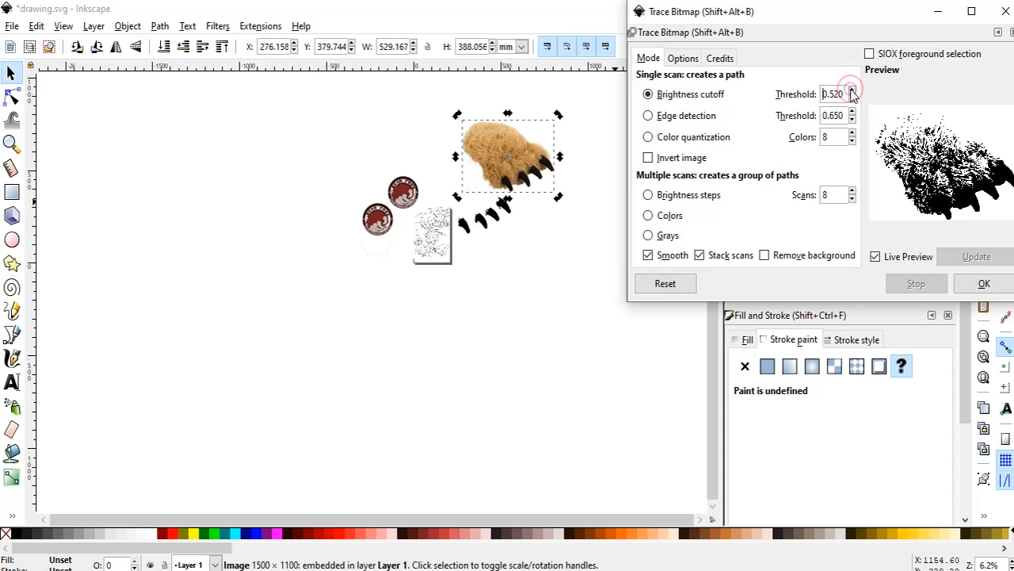
left_click(853, 91)
left_click(852, 92)
left_click(852, 91)
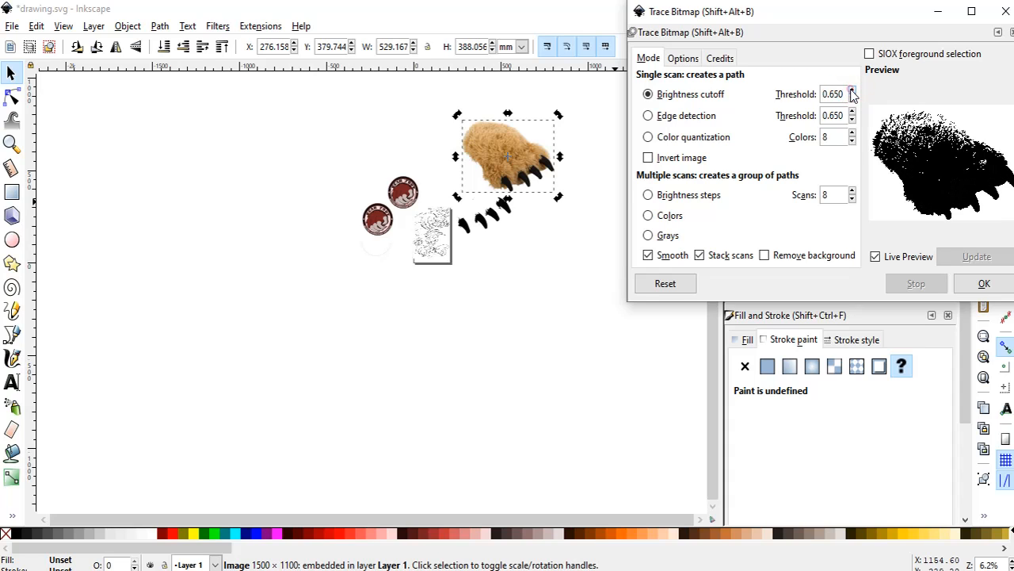
left_click(853, 91)
left_click(853, 91)
left_click(853, 91)
left_click(852, 91)
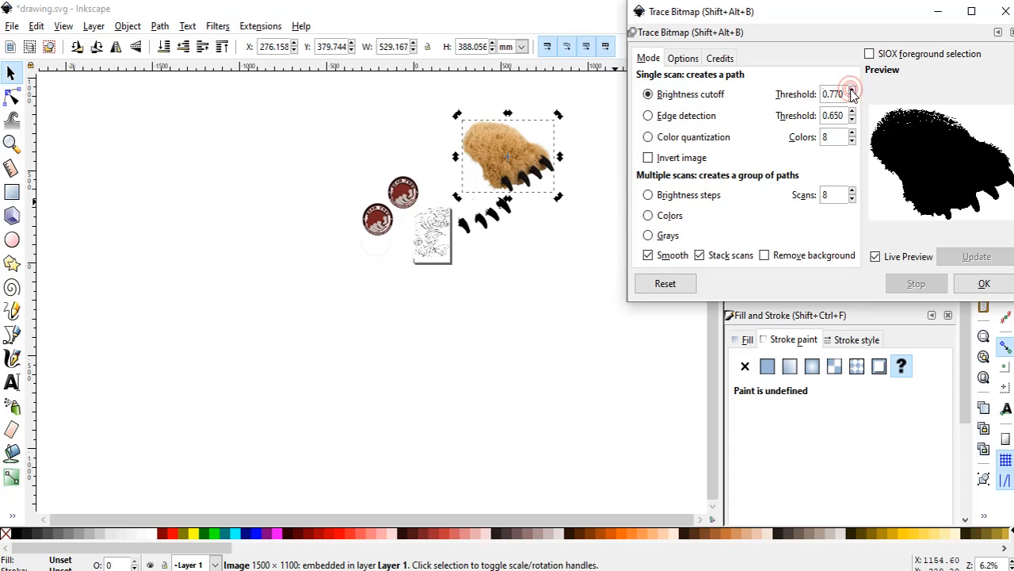
left_click(853, 91)
left_click(852, 91)
left_click(853, 91)
left_click(853, 92)
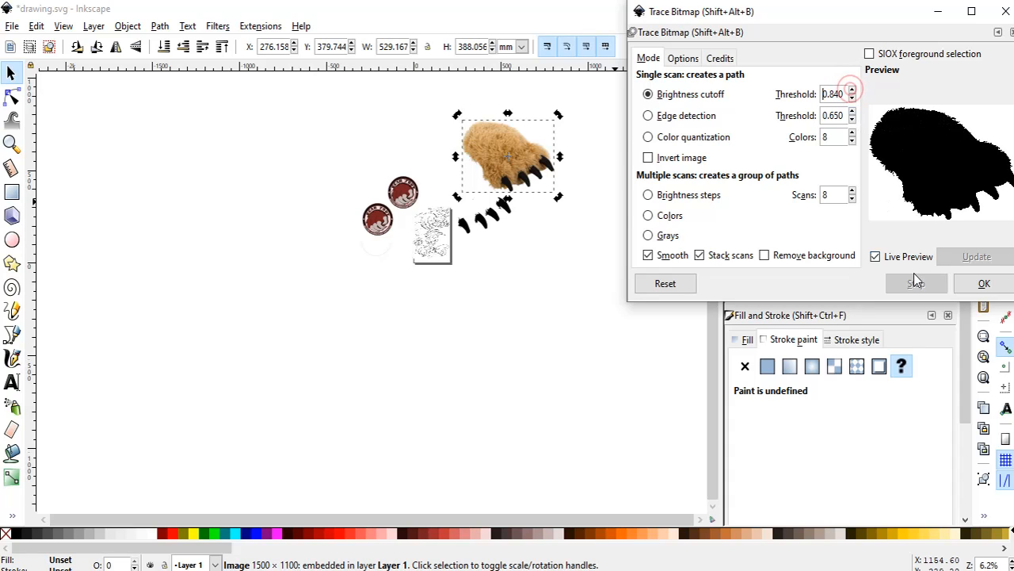
left_click(980, 284)
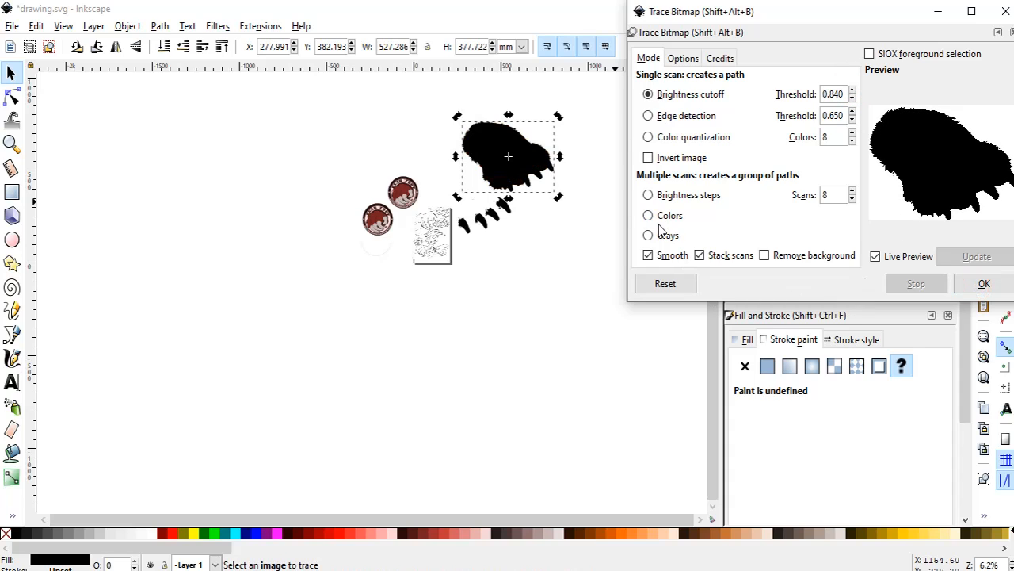
left_click(1010, 34)
Separate the black silhouette from the photo, placing the photo far away at about X 1561 mm and the silhouette above the traced claws.
scroll(497, 153, "up", 3)
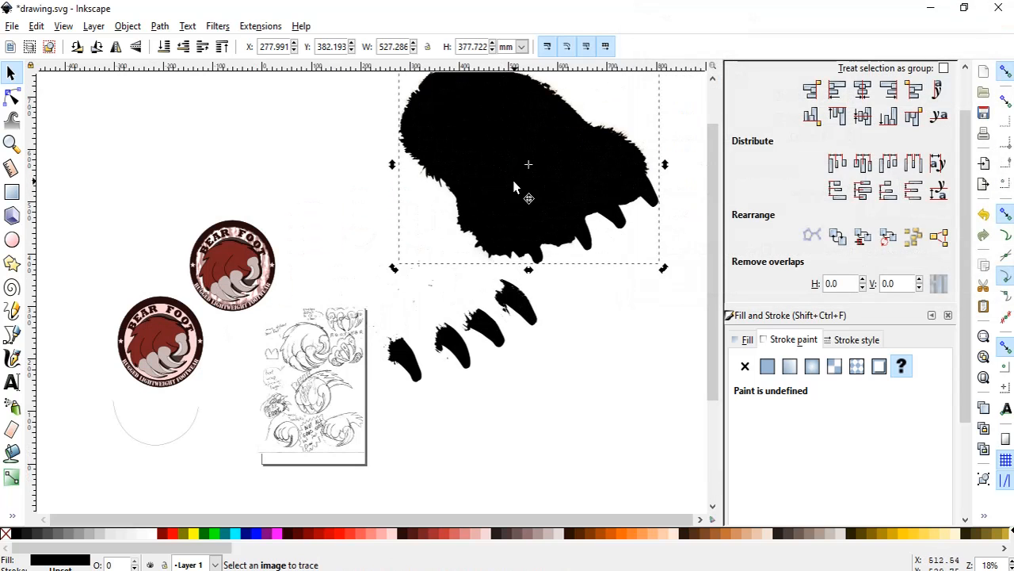
mouse_move(512, 180)
left_mouse_down()
mouse_move(449, 183)
mouse_move(400, 206)
left_mouse_up()
left_click(600, 173)
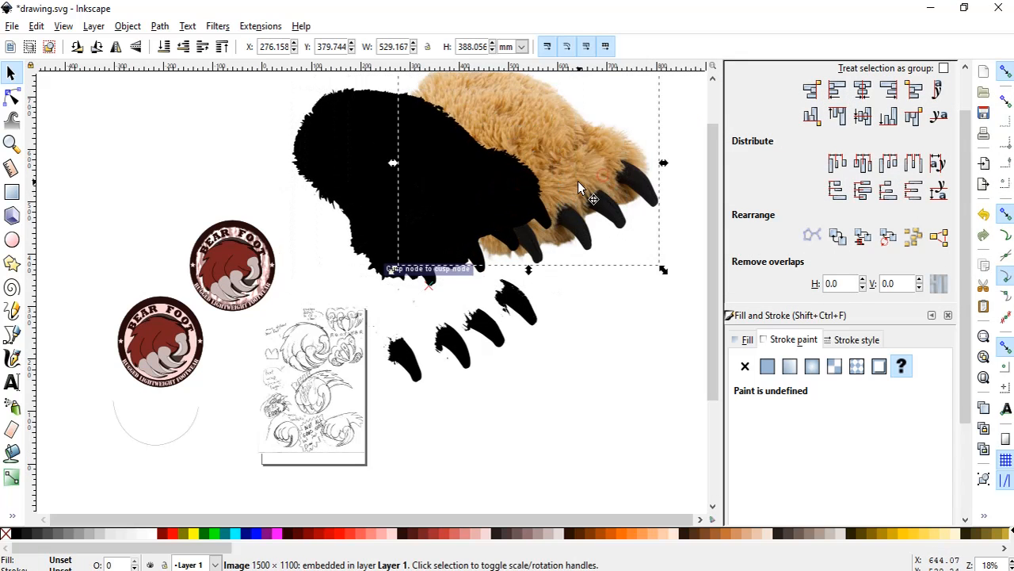
left_click_drag(578, 181, 708, 186)
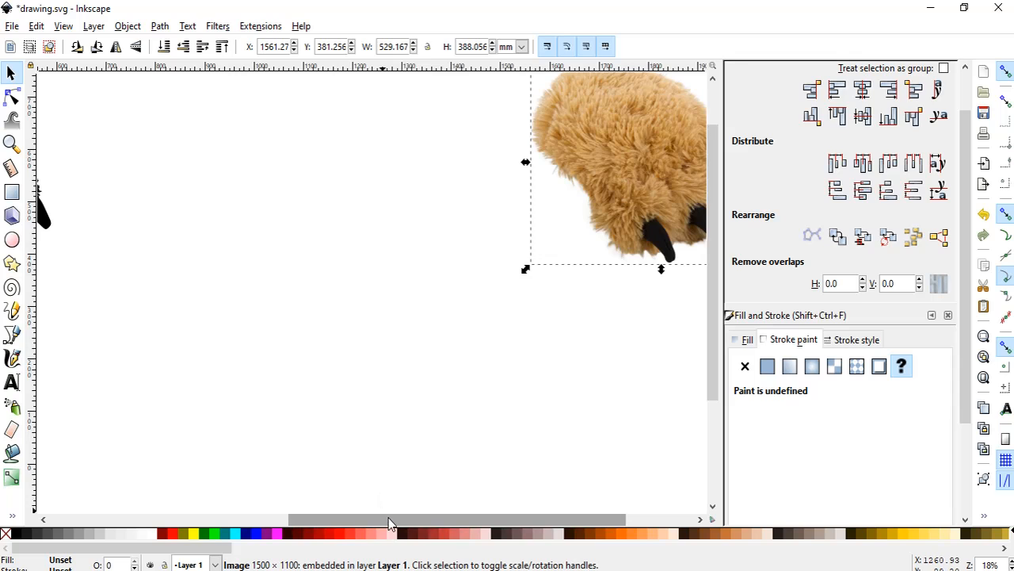
left_click_drag(389, 517, 189, 520)
mouse_move(289, 202)
left_mouse_down()
mouse_move(336, 231)
mouse_move(311, 216)
left_mouse_up()
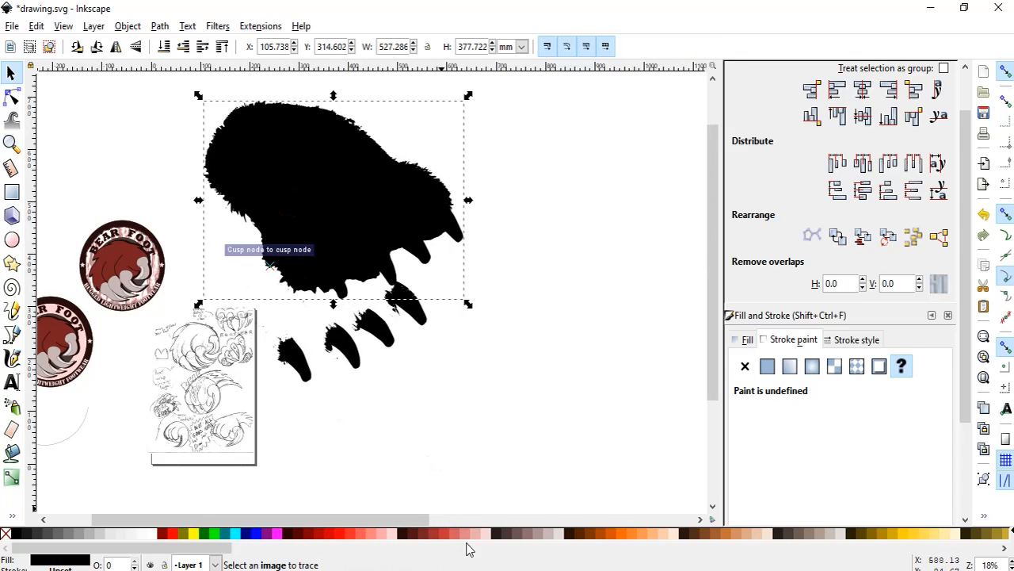
Fill the bear foot silhouette with dark brown #501616.
left_click(378, 532)
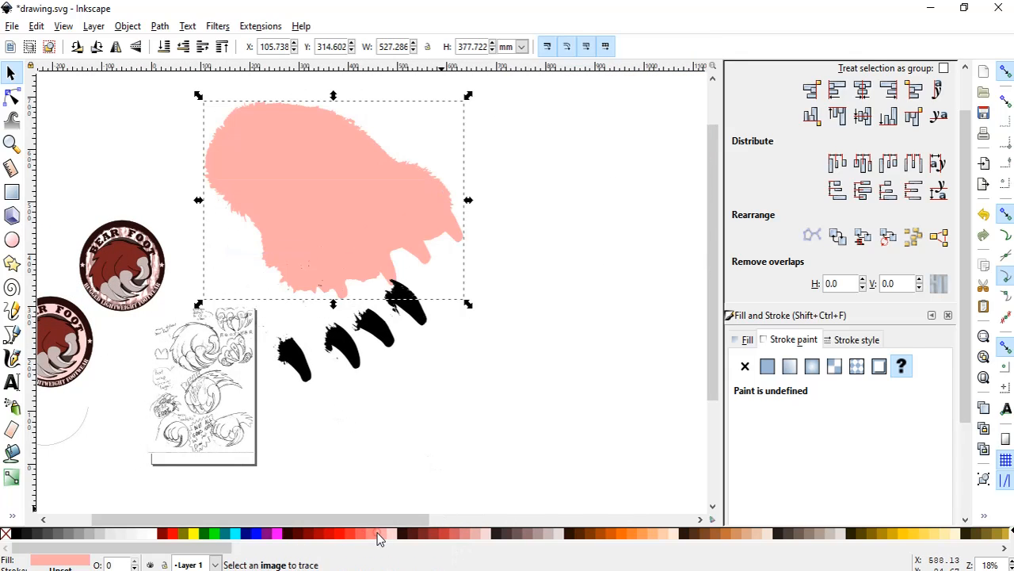
left_click(299, 537)
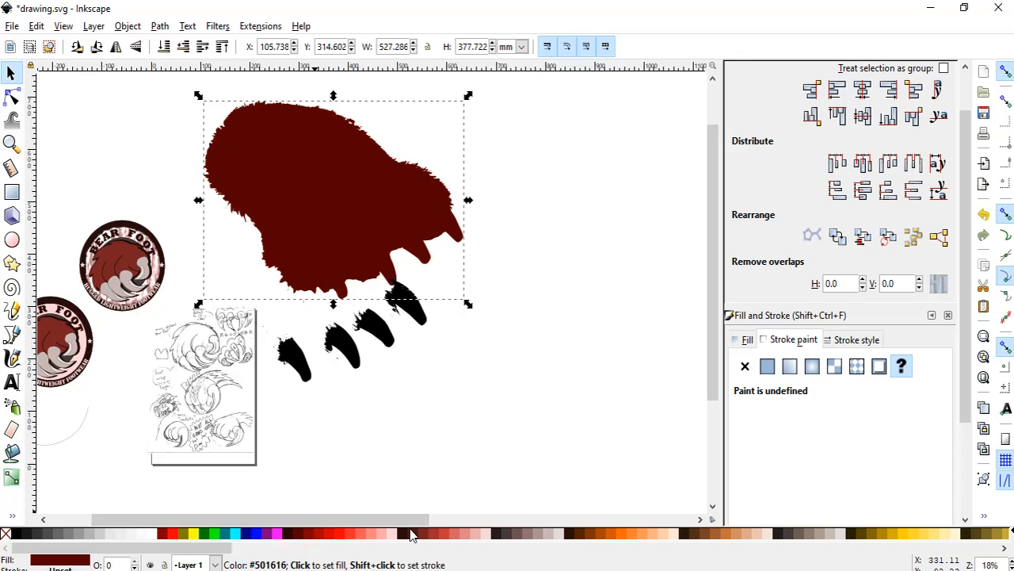
left_click(412, 534)
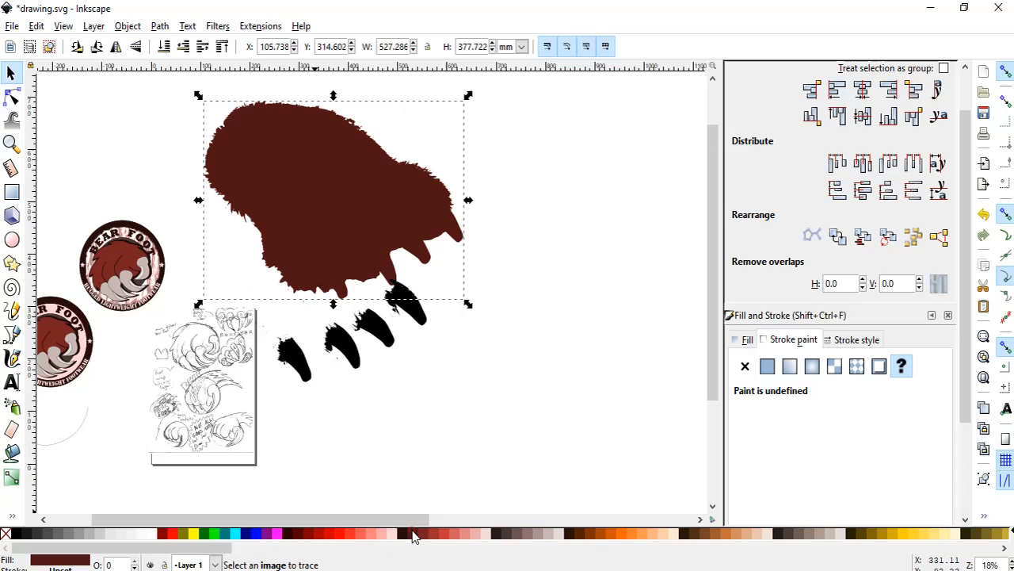
Move the traced black claws onto the toe tips of the brown silhouette and deselect them.
left_click(294, 361)
left_click_drag(294, 361, 333, 266)
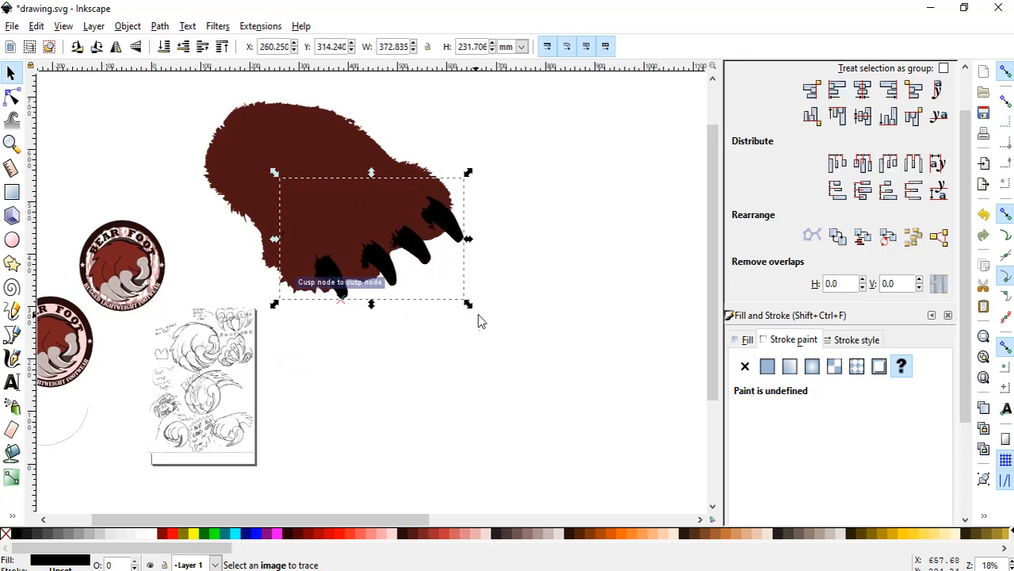
left_click(516, 308)
Review the traced foot artwork and the BEAR FOOT banner alongside the original bear foot photo.
scroll(518, 281, "up", 3)
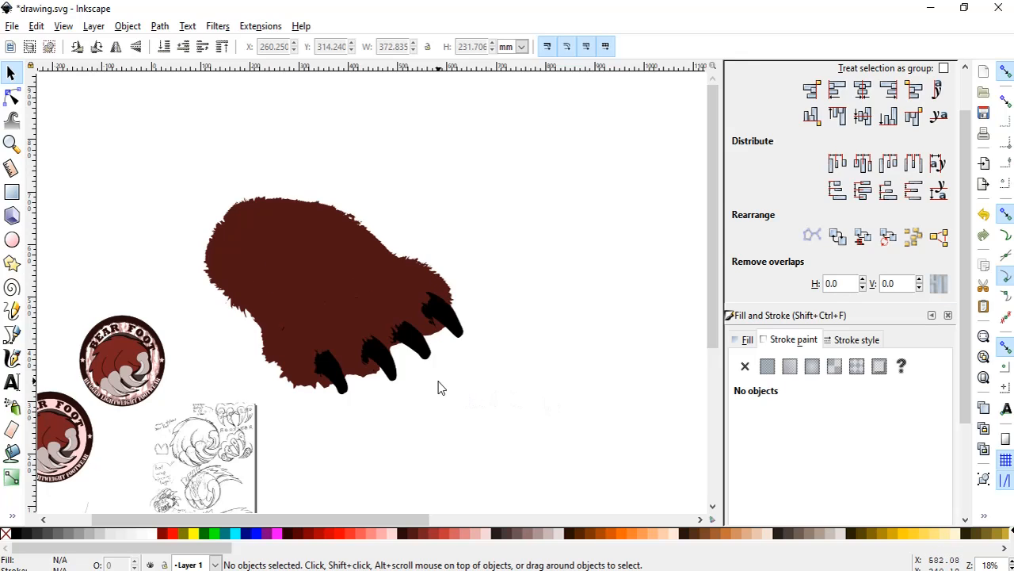
key("ctrl")
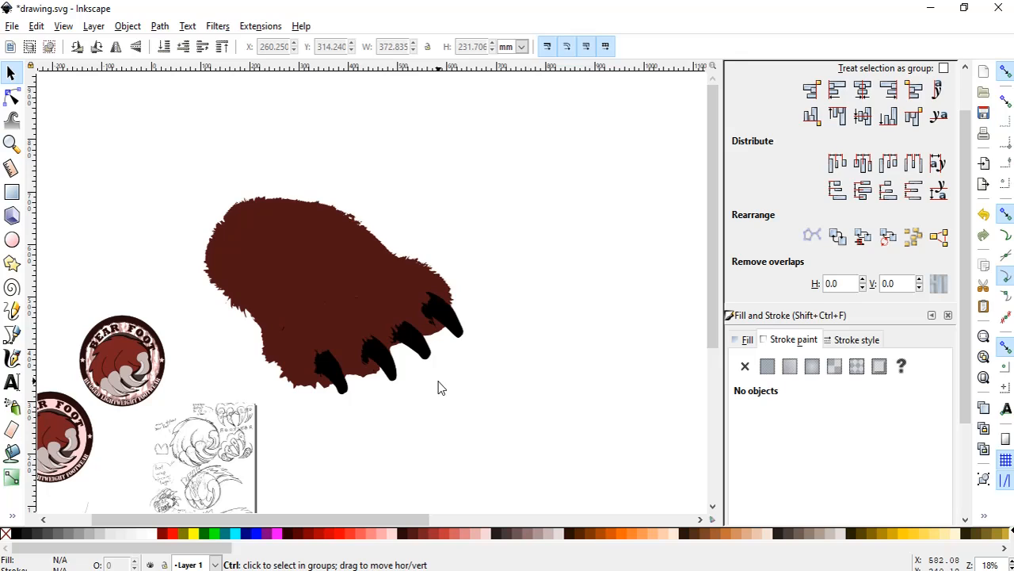
key("5")
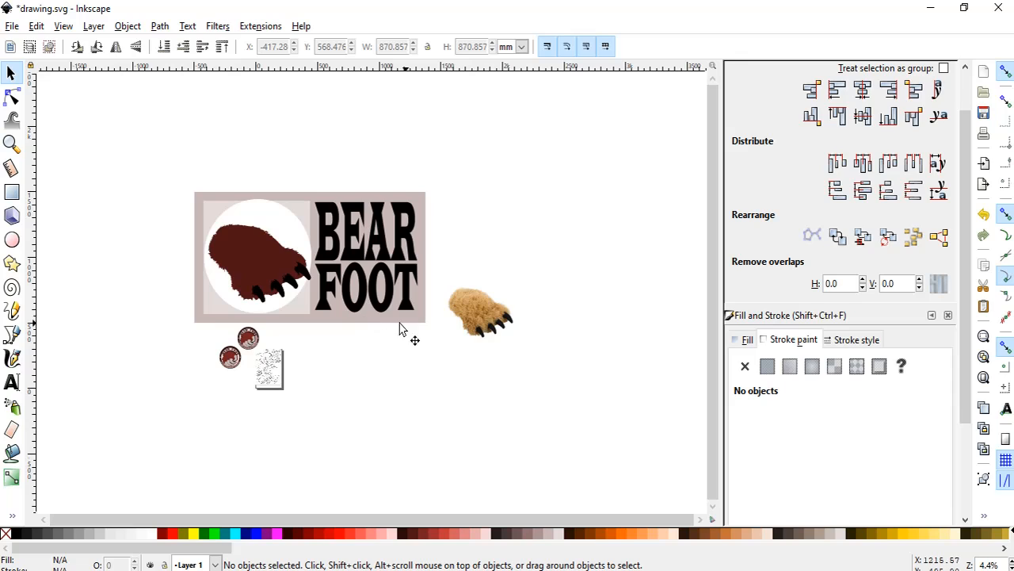
left_click(470, 322)
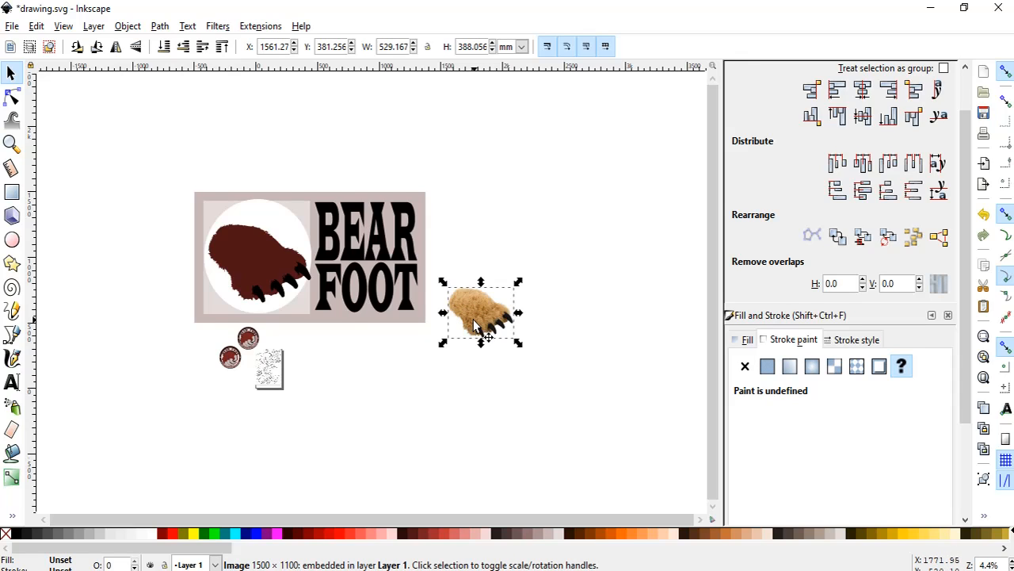
left_click(422, 351)
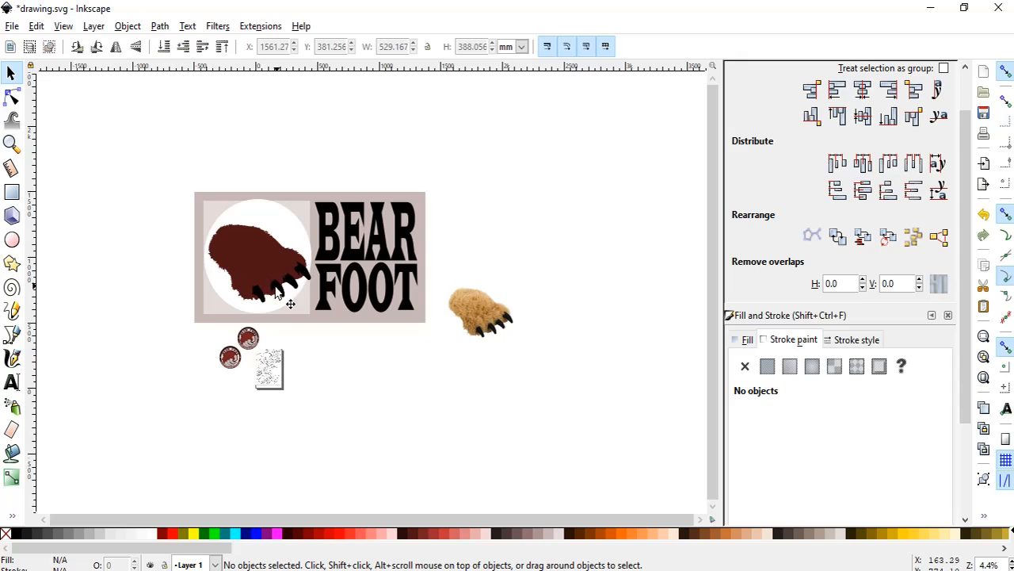
scroll(287, 257, "up", 1)
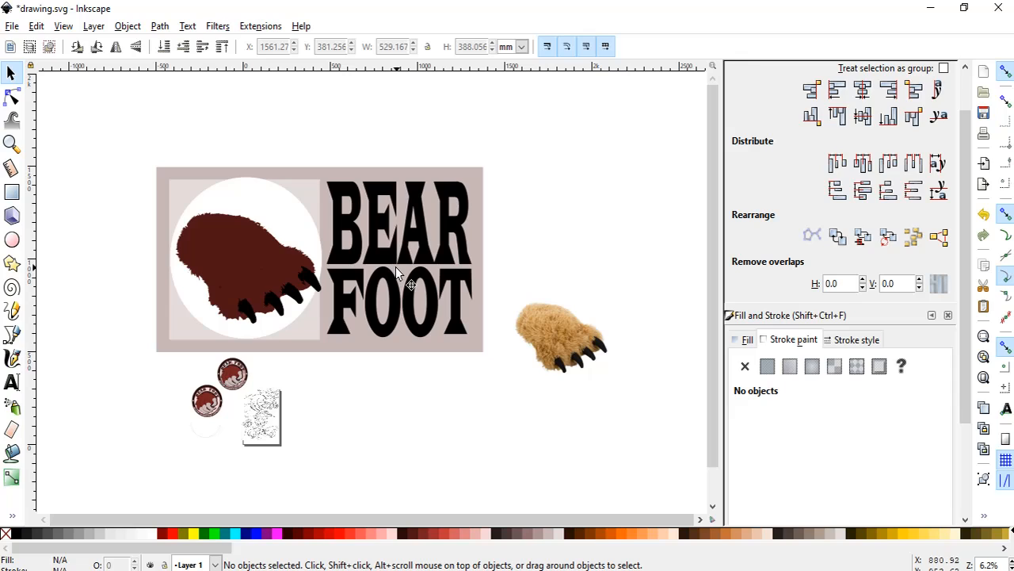
left_click(553, 348)
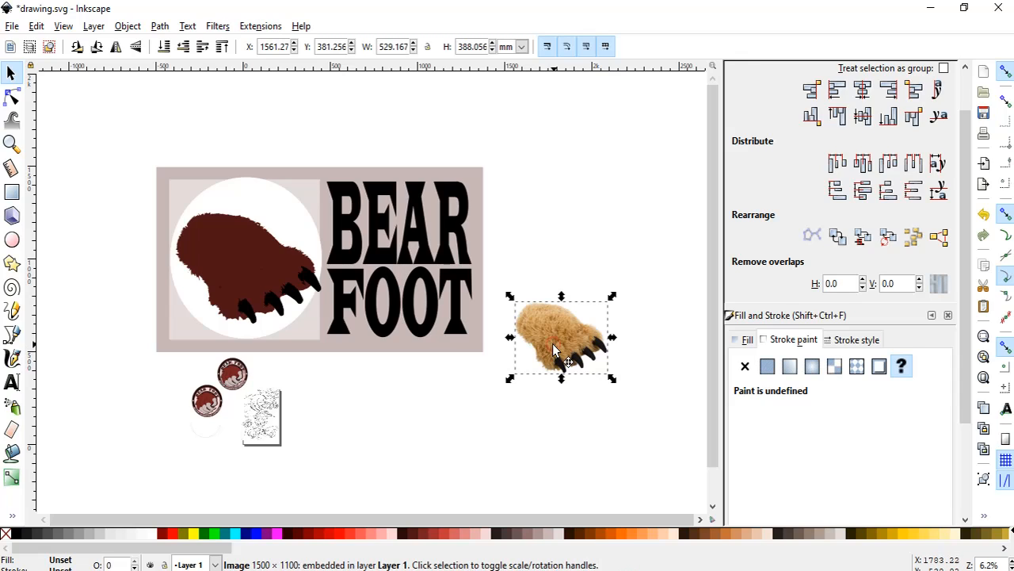
left_click(160, 26)
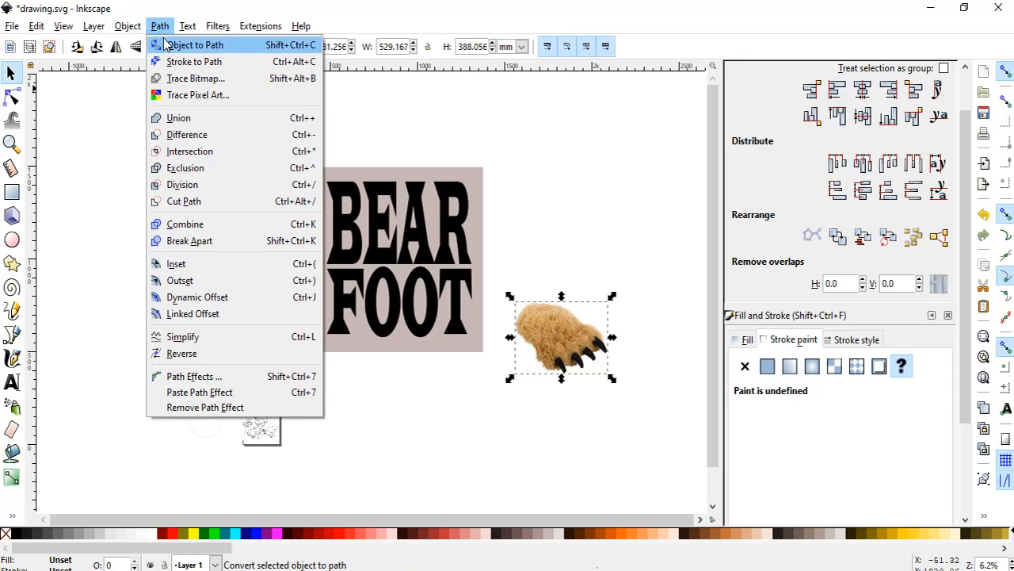
left_click(415, 118)
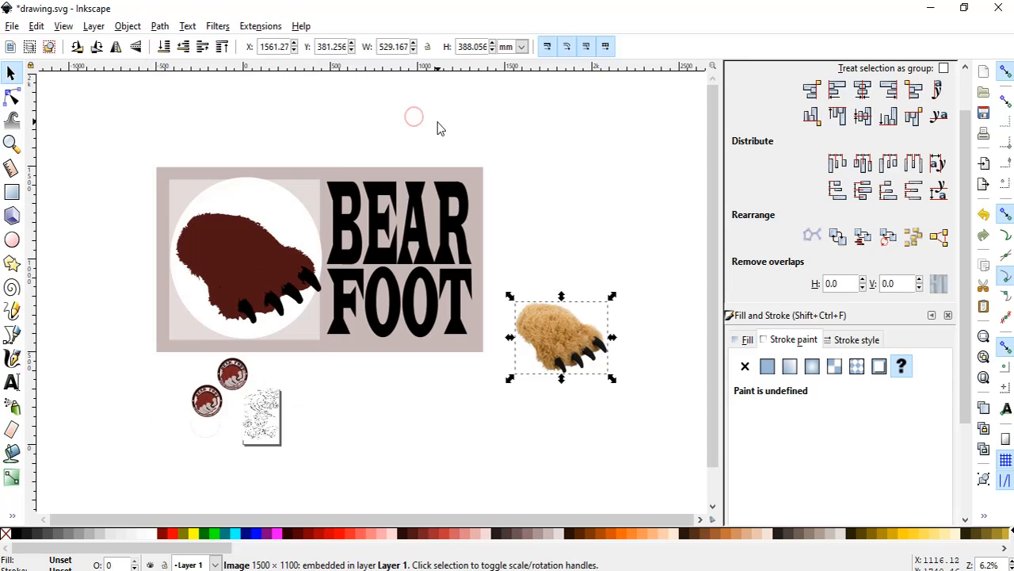